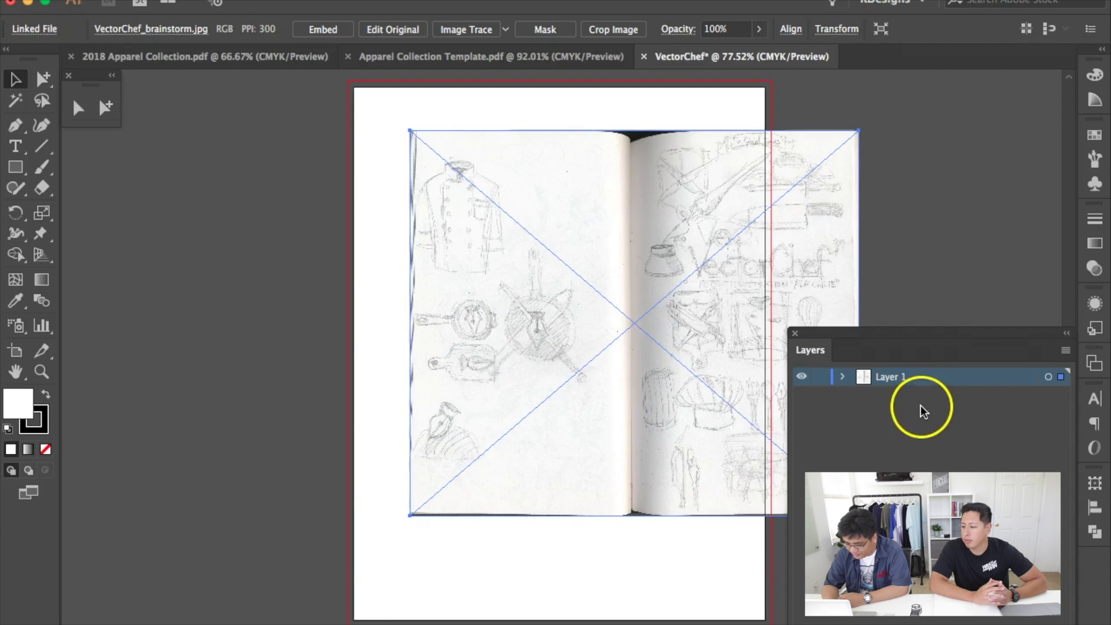
Rename the sketch layer as Template and lock it
{"action": "double_click", "coordinate": [894, 379]}
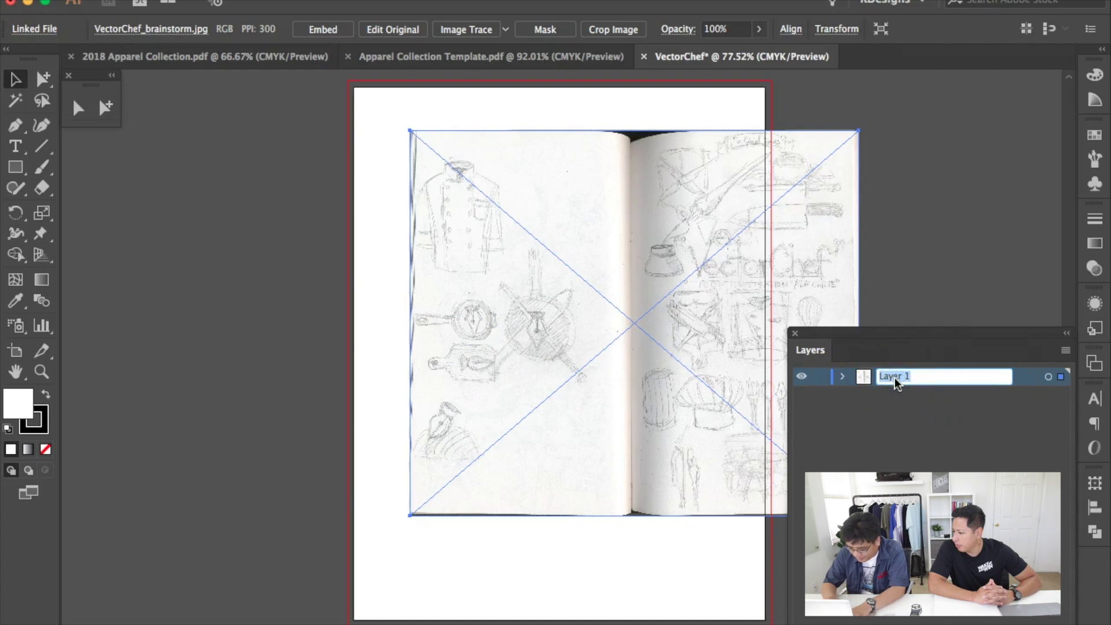
{"action": "type", "text": "Template"}
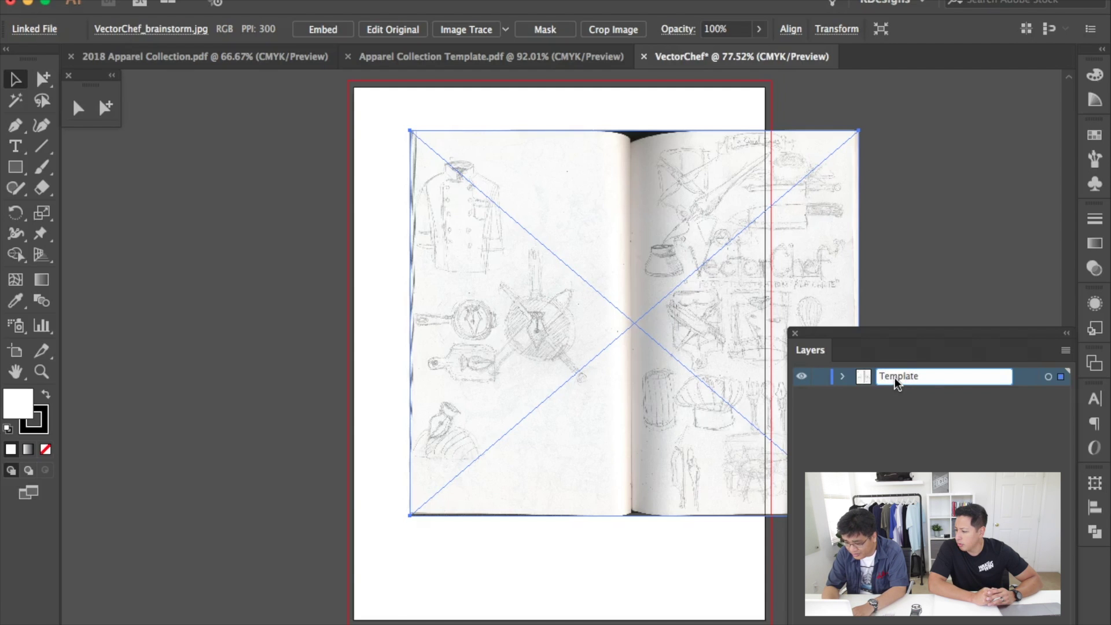
{"action": "key", "text": "Return"}
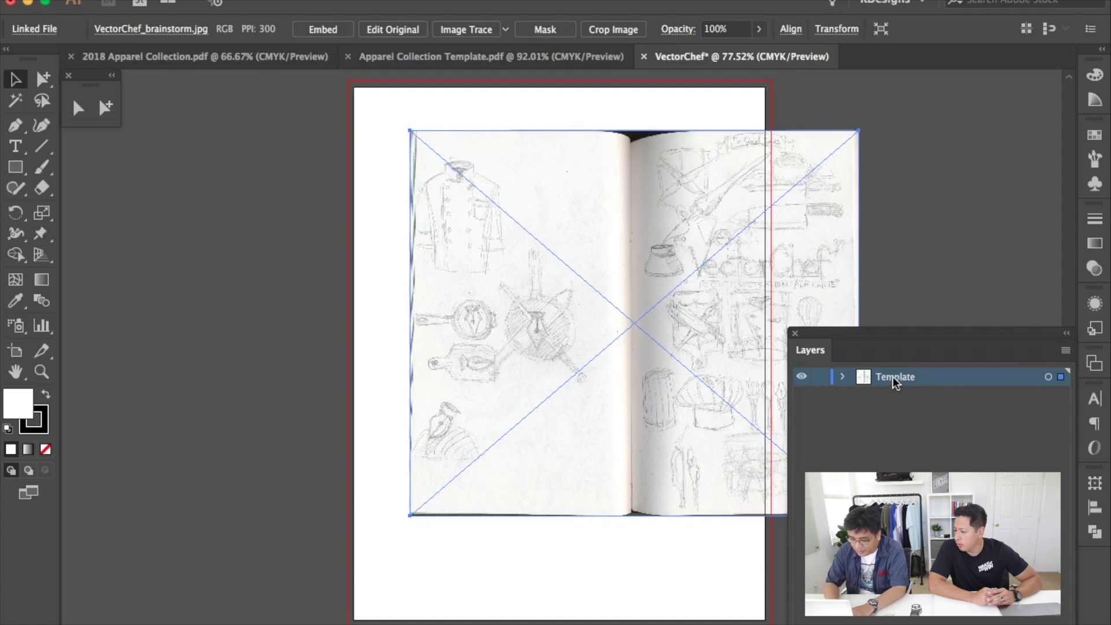
{"action": "left_click", "coordinate": [819, 377]}
{"action": "left_click", "coordinate": [886, 457]}
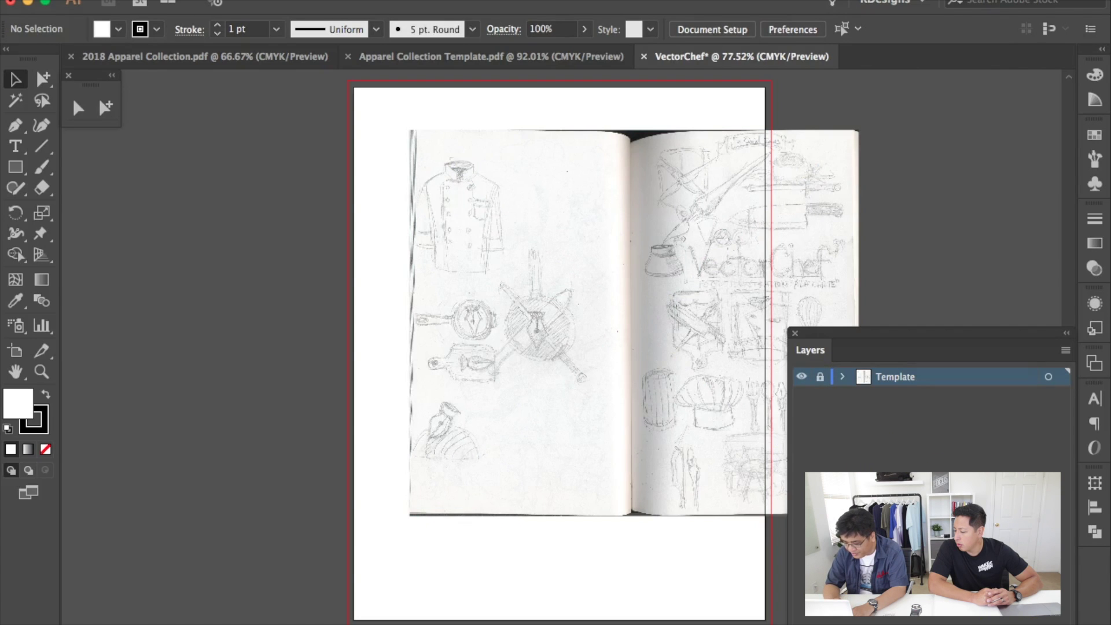
Add a new layer above Template and name it Graphic
{"action": "key", "text": "super+l"}
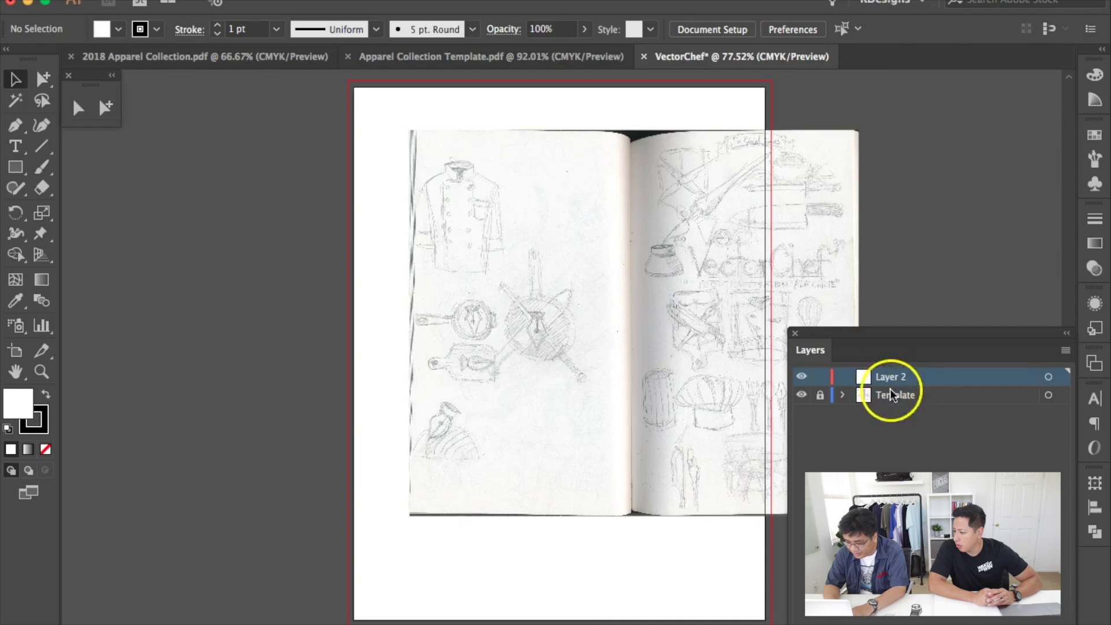
{"action": "double_click", "coordinate": [886, 374]}
{"action": "type", "text": "Graphic"}
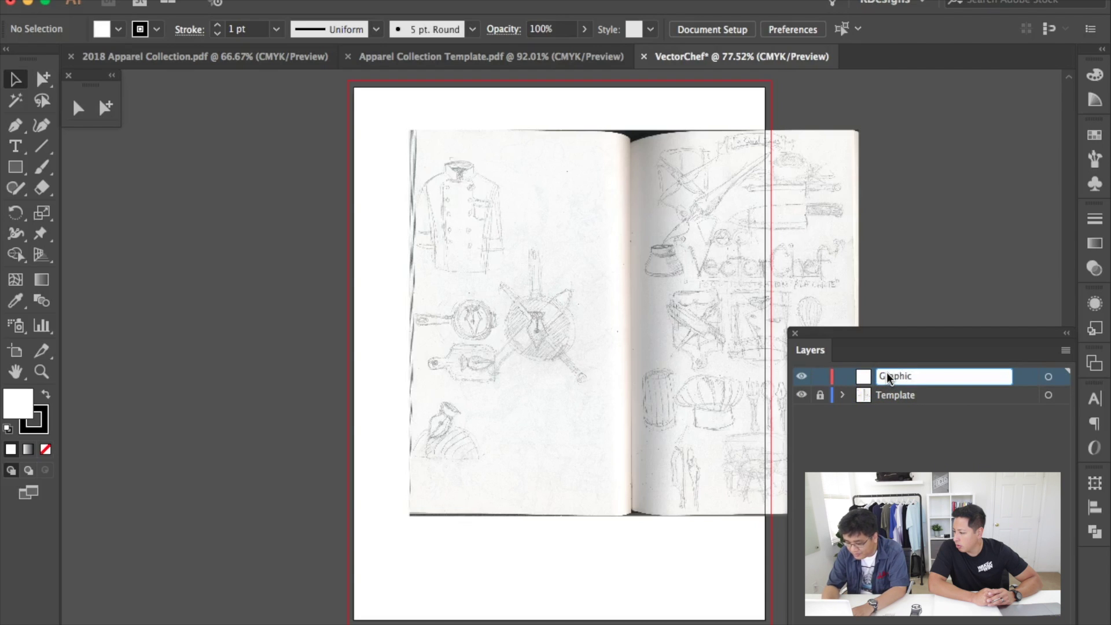
{"action": "key", "text": "Return"}
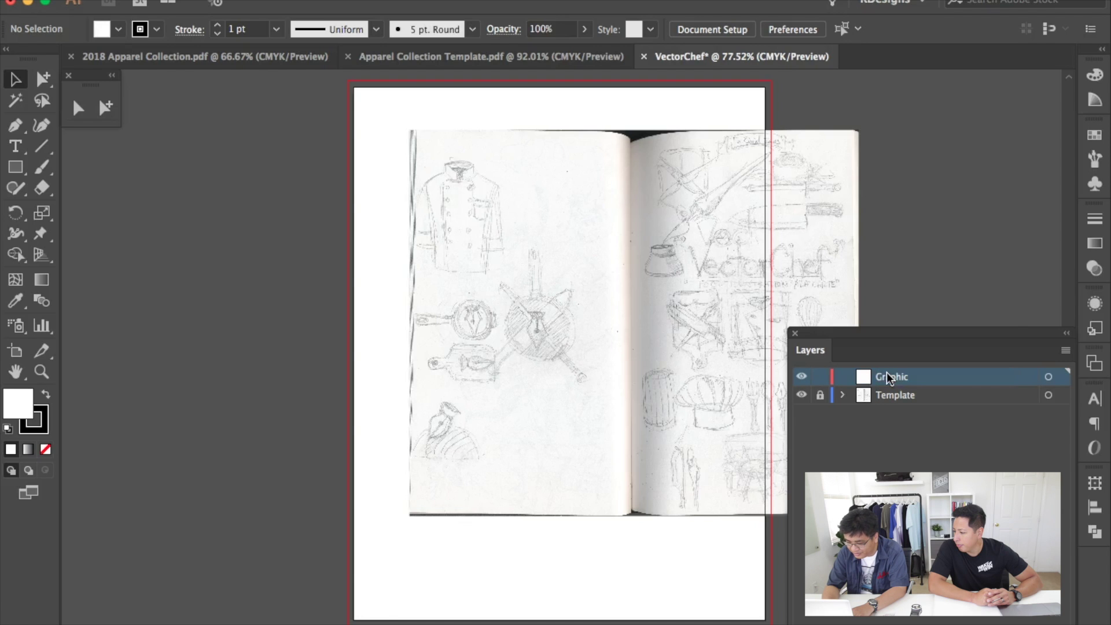
Prepare the Pen tool over the cutting board sketch with no fill and the black stroke active
{"action": "scroll", "coordinate": [466, 381], "scroll_direction": "up", "scroll_amount": 4}
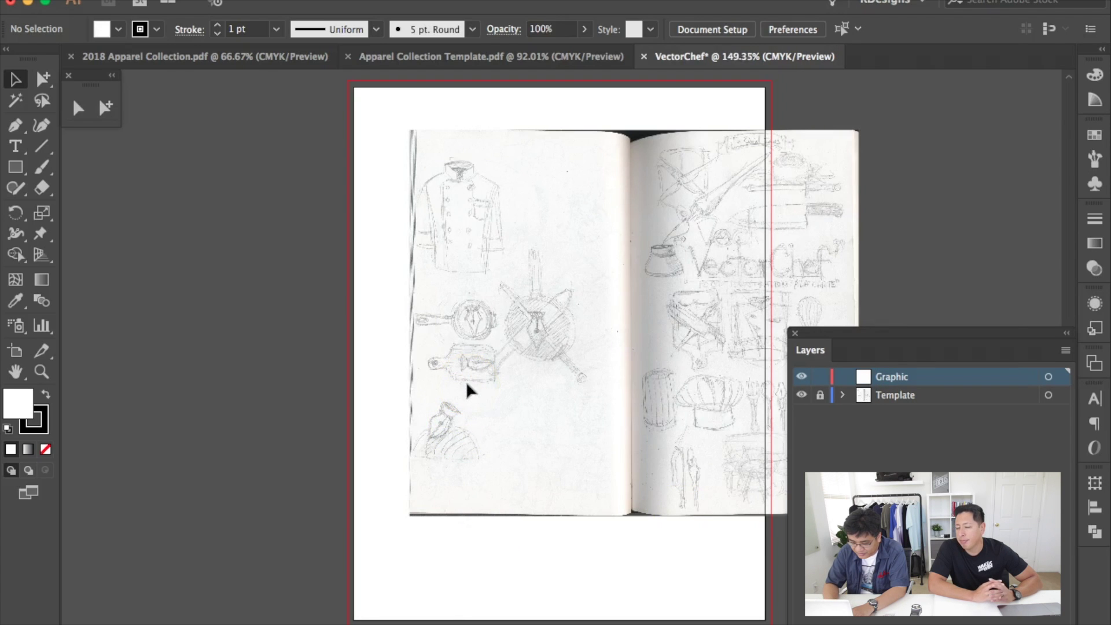
{"action": "scroll", "coordinate": [508, 382], "scroll_direction": "up", "scroll_amount": 3}
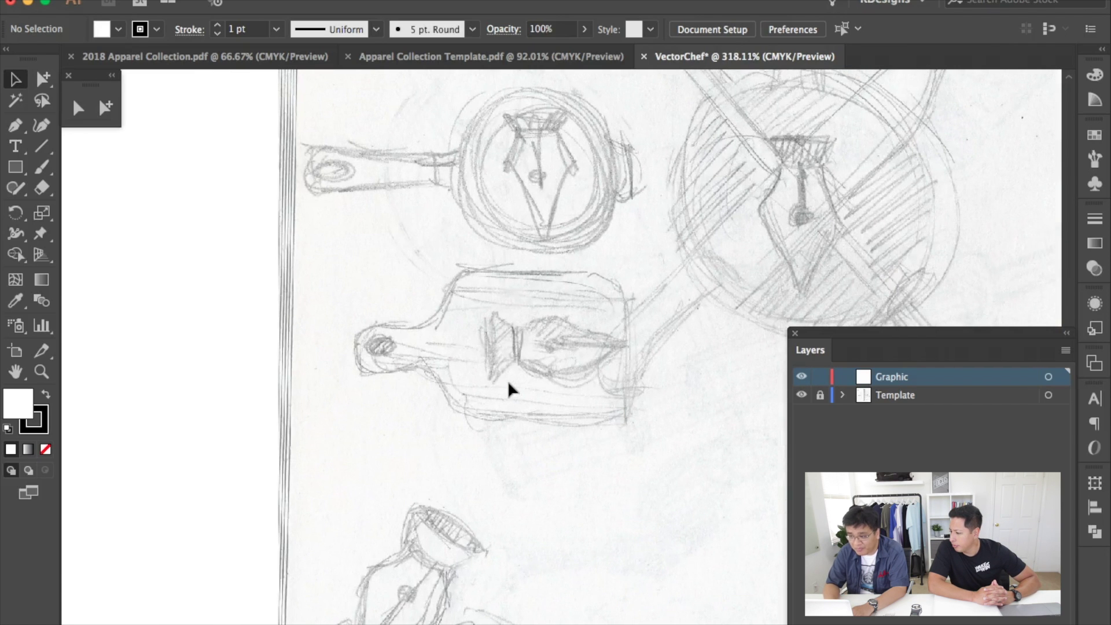
{"action": "scroll", "coordinate": [508, 382], "scroll_direction": "up", "scroll_amount": 3}
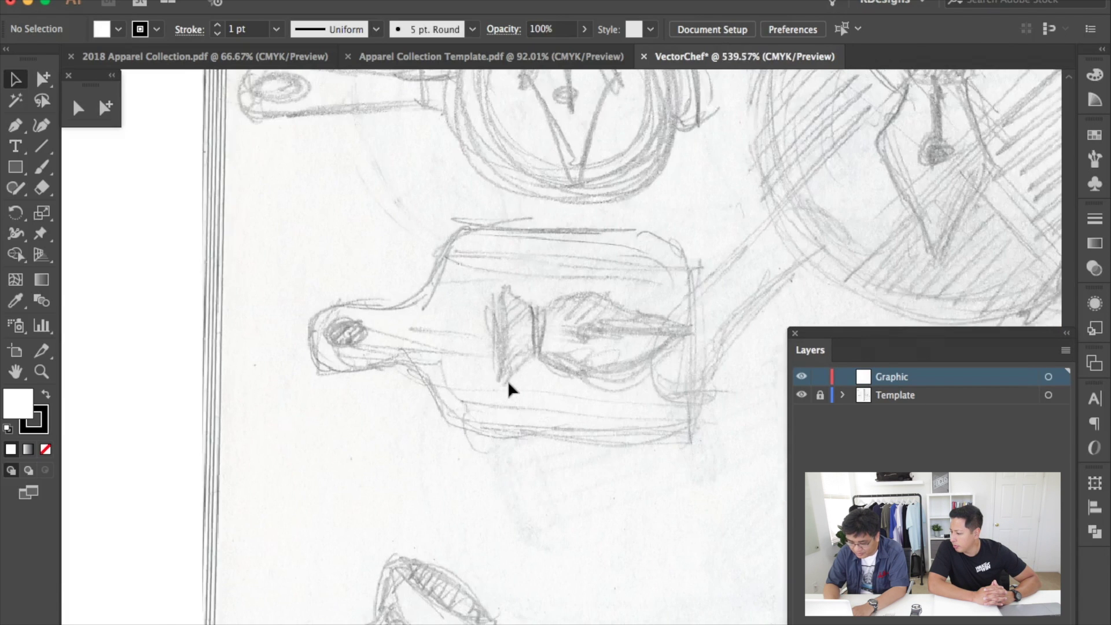
{"action": "scroll", "coordinate": [508, 380], "scroll_direction": "right", "scroll_amount": 2}
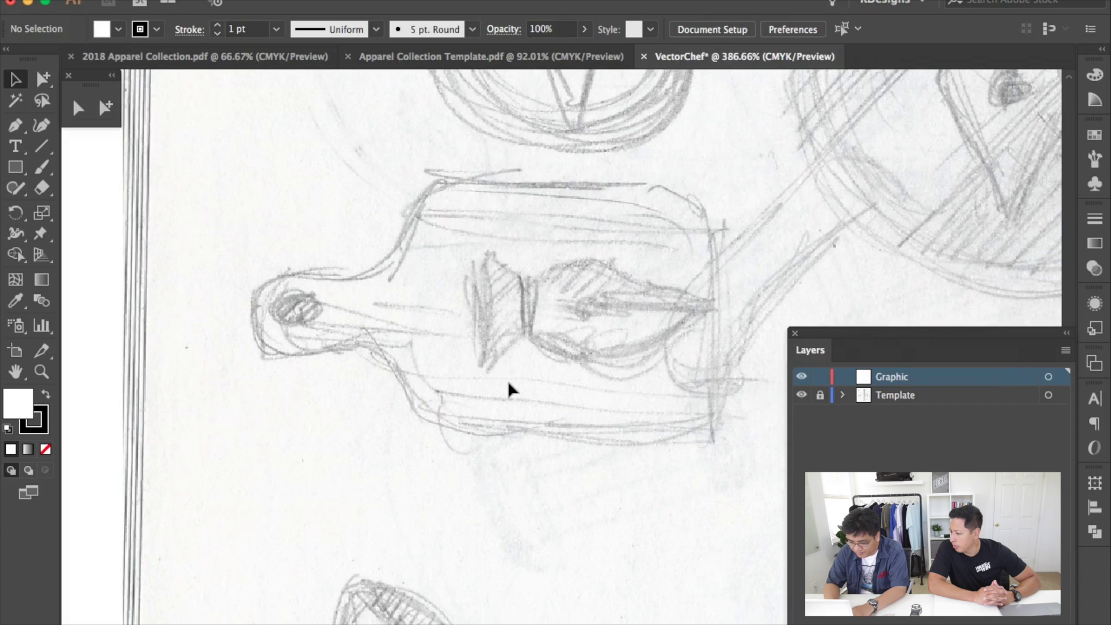
{"action": "scroll", "coordinate": [508, 390], "scroll_direction": "down", "scroll_amount": 3}
{"action": "scroll", "coordinate": [508, 380], "scroll_direction": "left", "scroll_amount": 2}
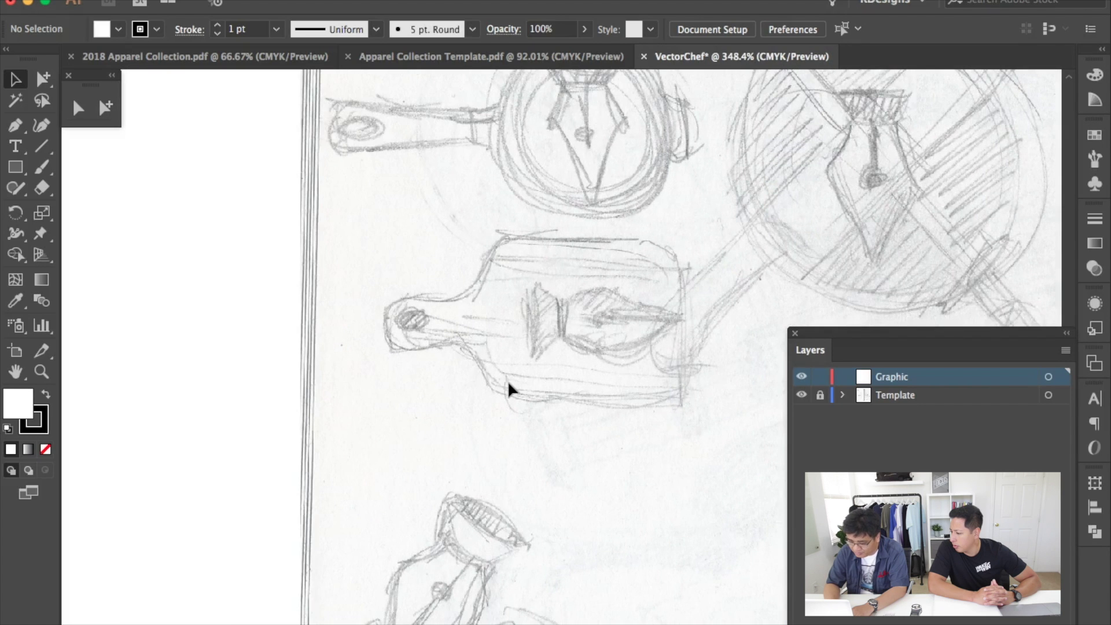
{"action": "key", "text": "p"}
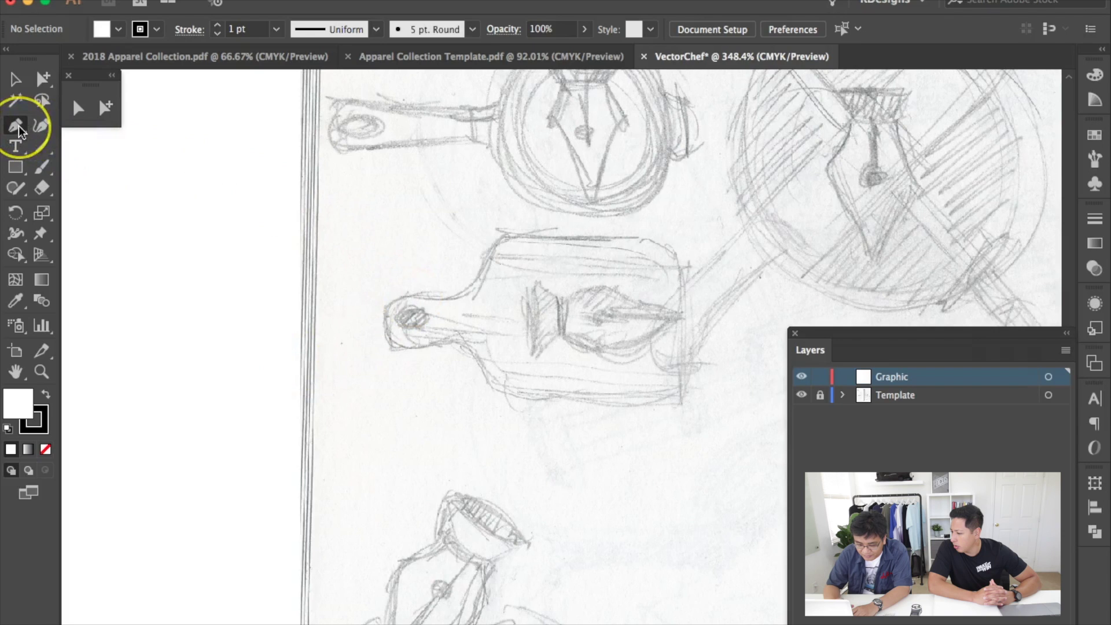
{"action": "left_click", "coordinate": [46, 449]}
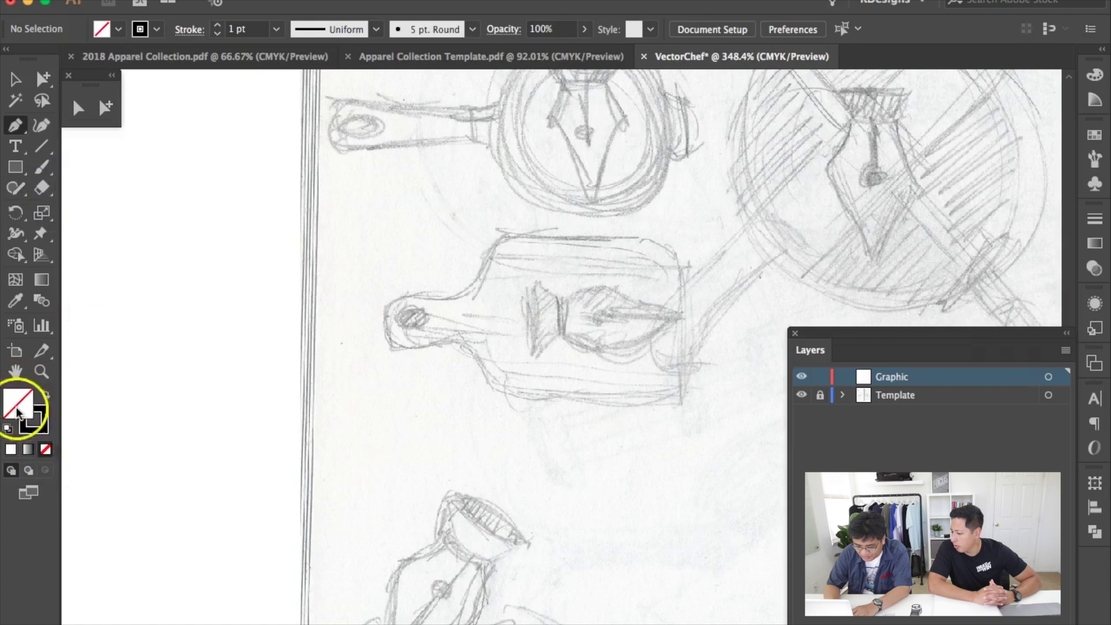
{"action": "left_click", "coordinate": [44, 411]}
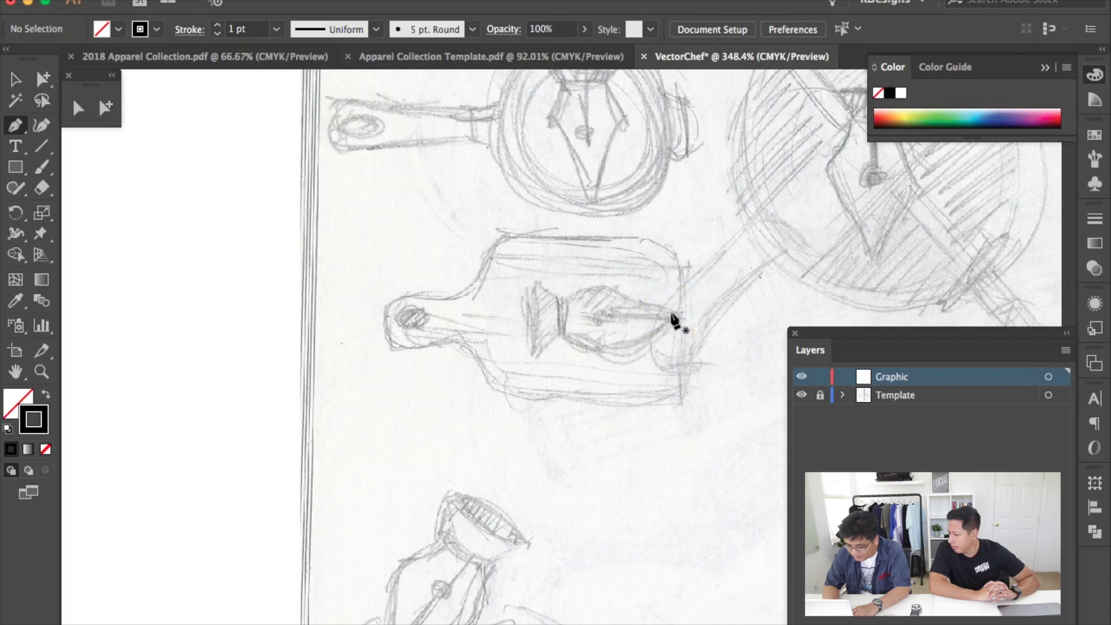
Trace the upper half of the cutting board's pen nib from its tip, ending with a short vertical segment at its base
{"action": "left_click_drag", "start_coordinate": [670, 313], "coordinate": [565, 291]}
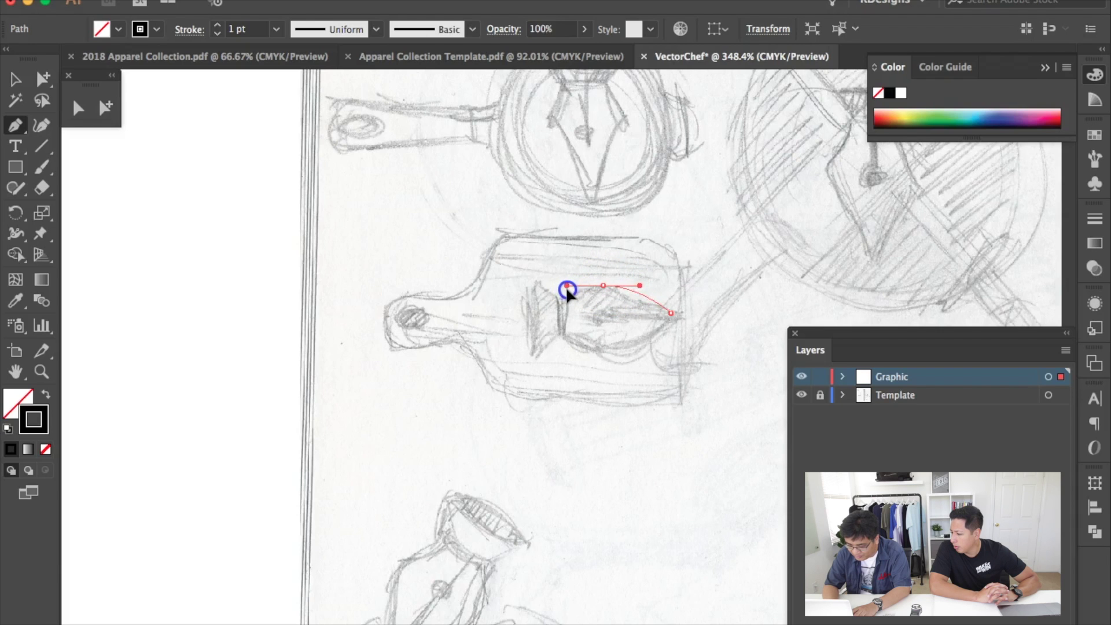
{"action": "left_click_drag", "start_coordinate": [568, 295], "coordinate": [565, 291]}
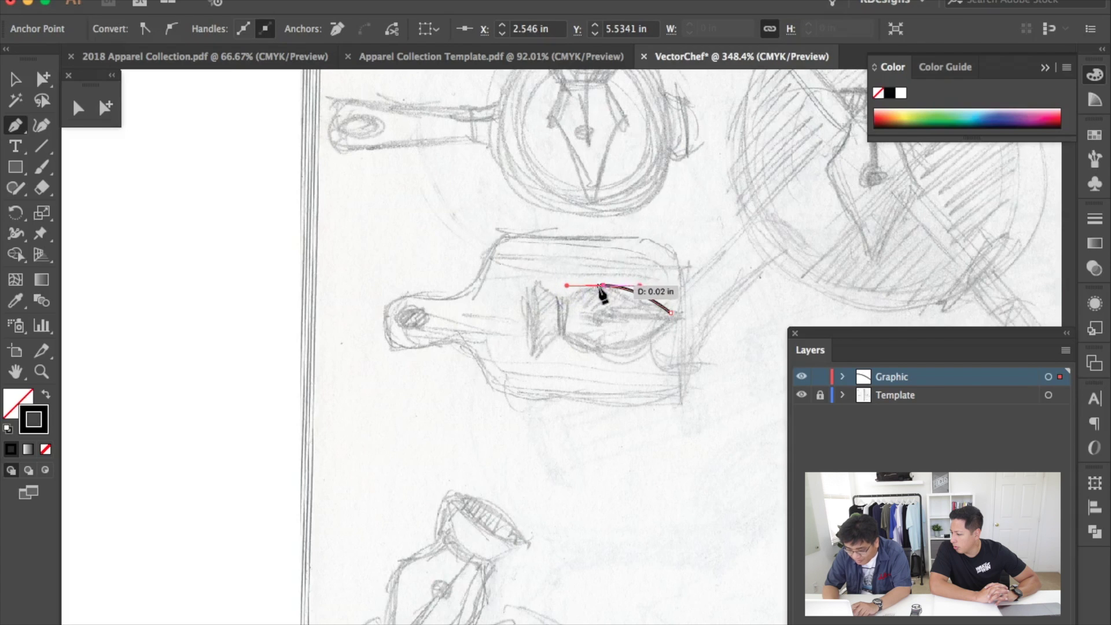
{"action": "left_click_drag", "start_coordinate": [603, 288], "coordinate": [544, 327]}
{"action": "key", "text": "super+z"}
{"action": "left_click", "coordinate": [563, 299]}
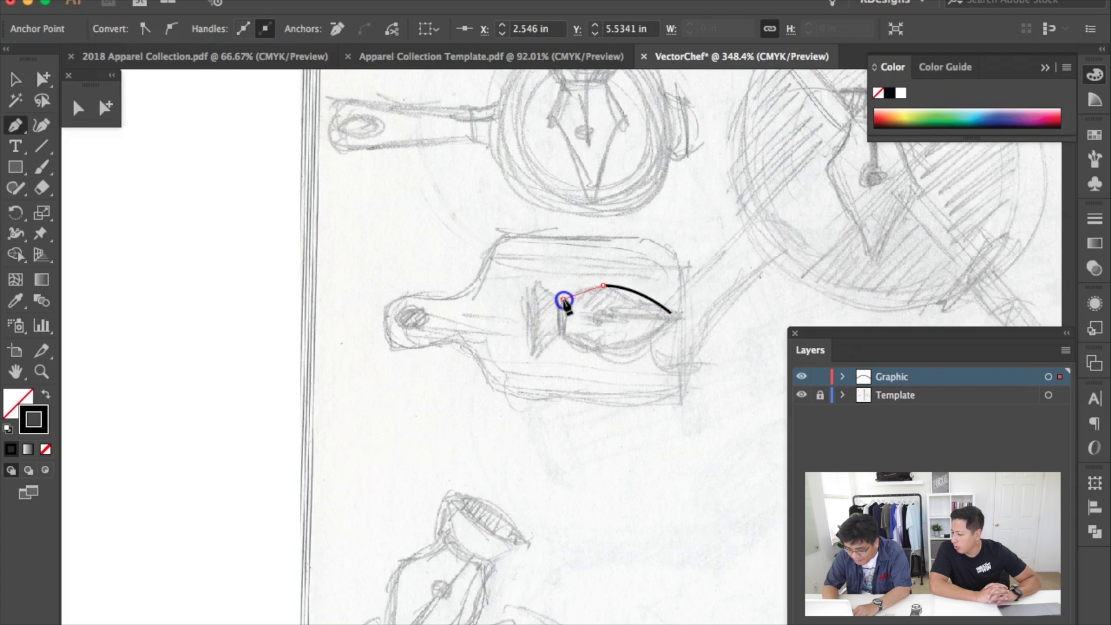
{"action": "mouse_move", "coordinate": [563, 299]}
{"action": "left_mouse_down"}
{"action": "mouse_move", "coordinate": [561, 317]}
{"action": "mouse_move", "coordinate": [552, 312]}
{"action": "left_mouse_up"}
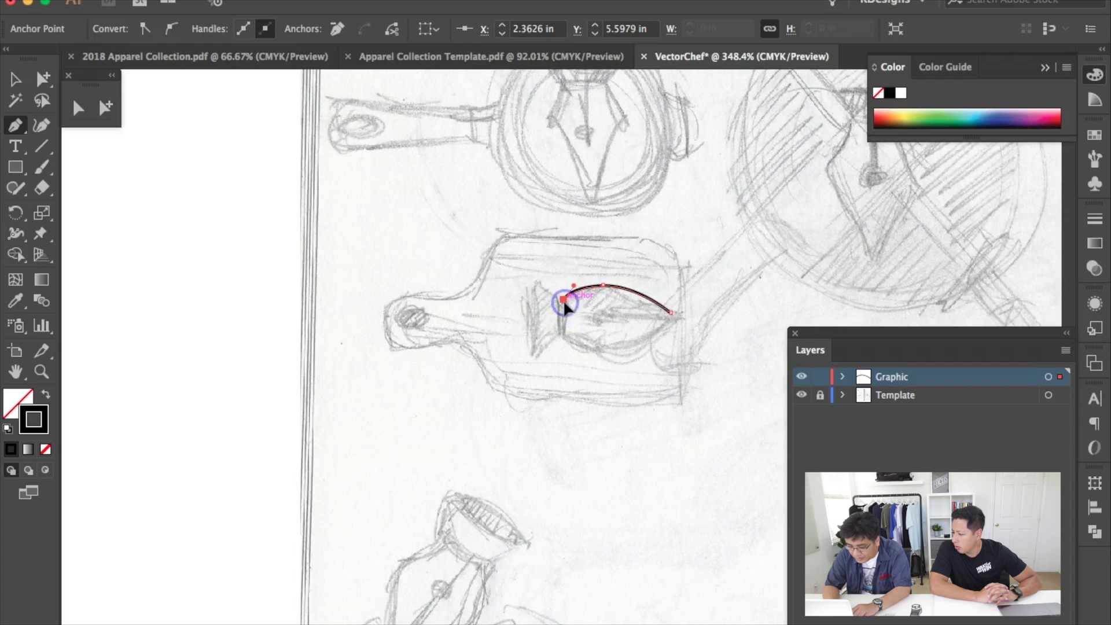
{"action": "left_click_drag", "start_coordinate": [564, 302], "coordinate": [565, 313]}
{"action": "left_click", "coordinate": [563, 313]}
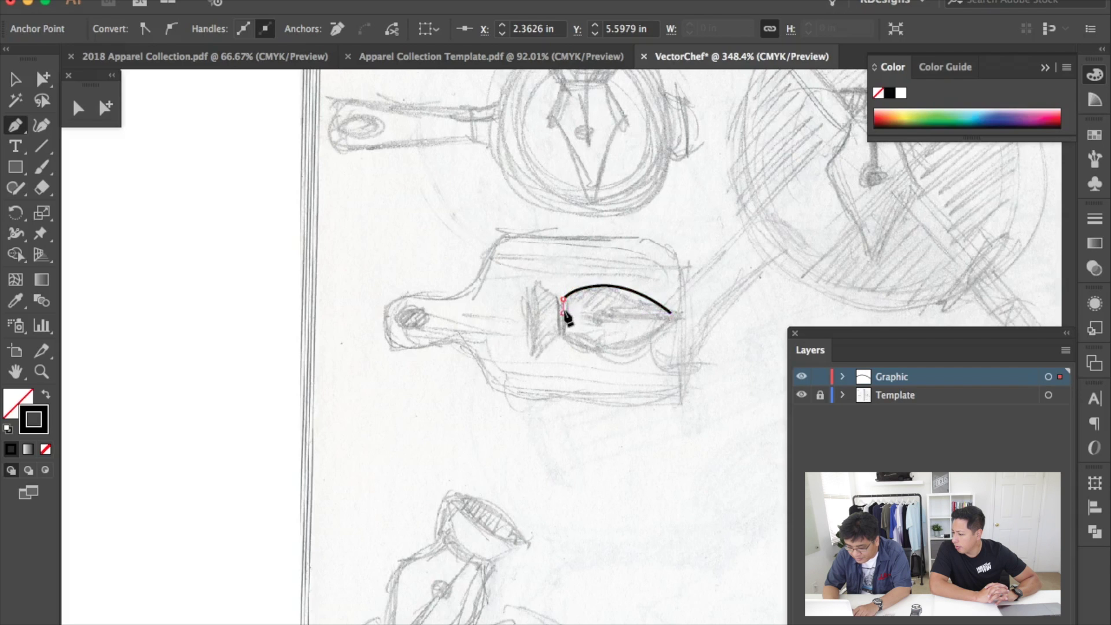
{"action": "left_click", "coordinate": [600, 315], "text": "super"}
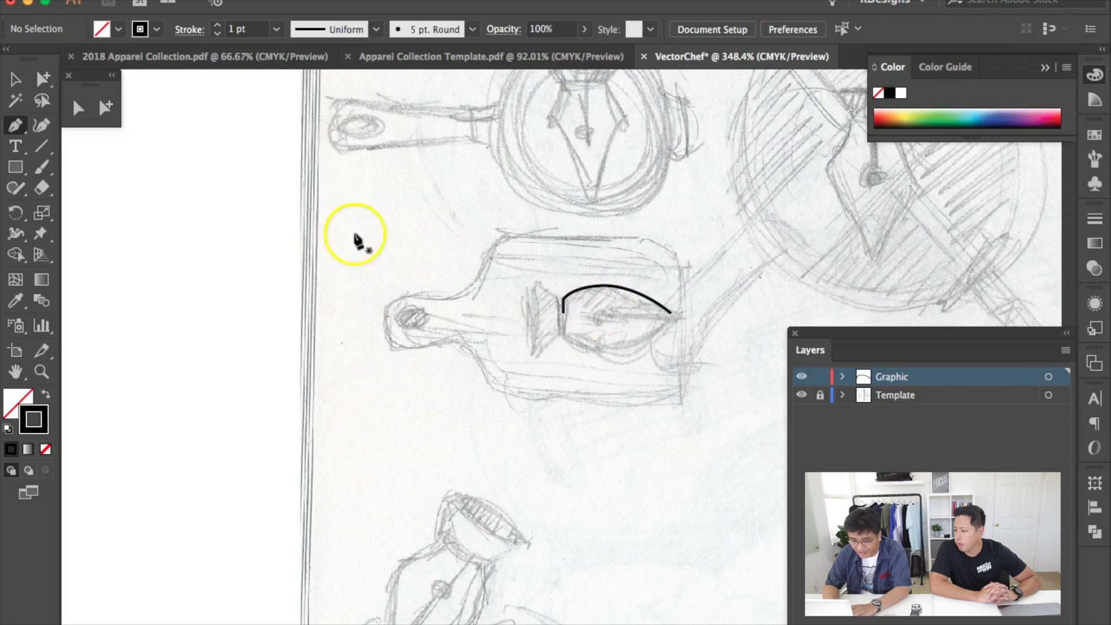
Select the half-nib path with the Group Selection tool and set the Reflect origin on its tip anchor in Outline view
{"action": "left_click", "coordinate": [103, 108]}
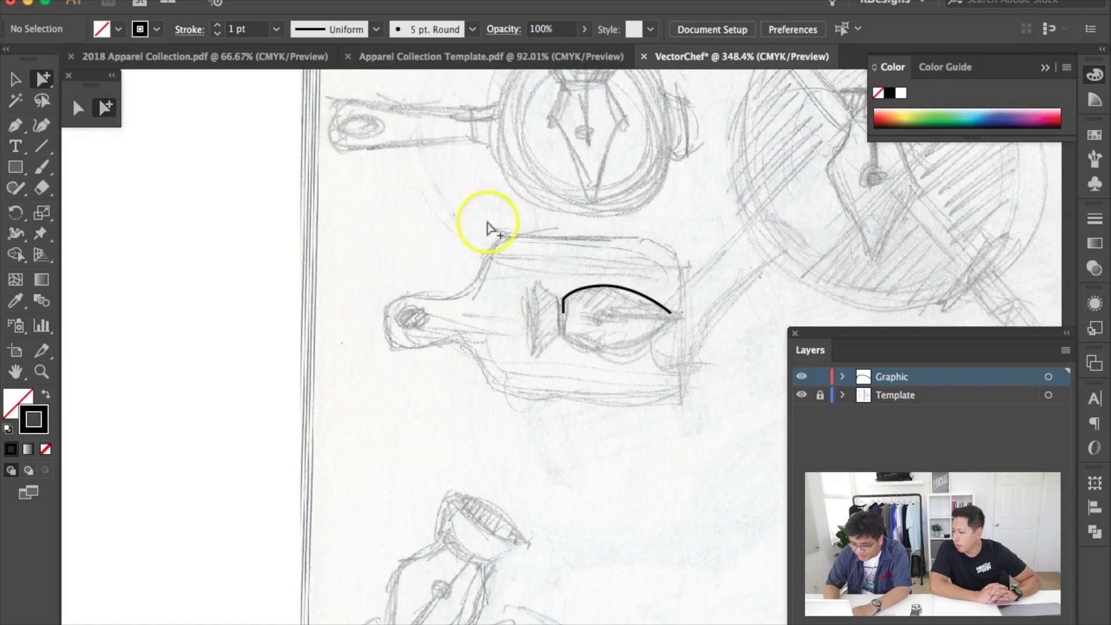
{"action": "left_click_drag", "start_coordinate": [555, 275], "coordinate": [697, 340]}
{"action": "left_click", "coordinate": [634, 319], "text": "super"}
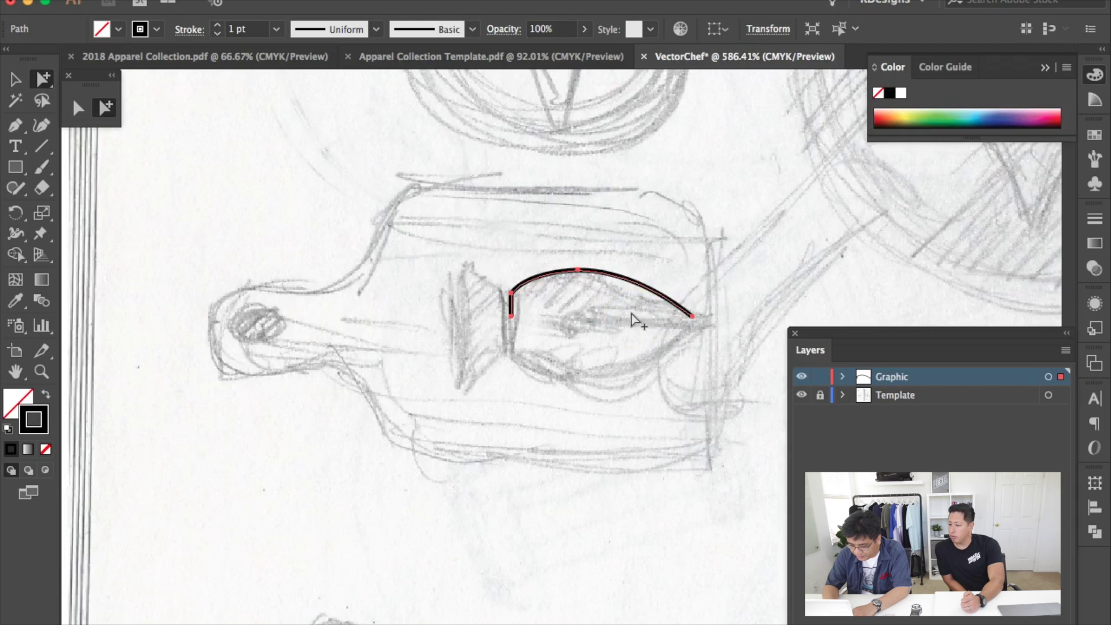
{"action": "key", "text": "o"}
{"action": "left_click", "coordinate": [600, 304], "text": "super"}
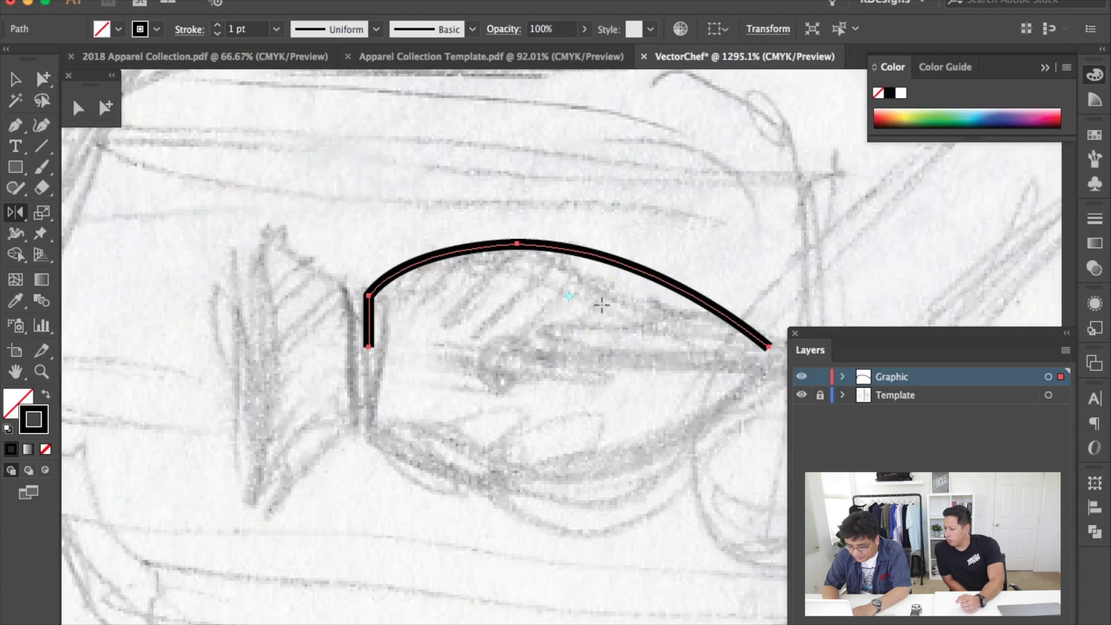
{"action": "left_click_drag", "start_coordinate": [601, 305], "coordinate": [572, 261]}
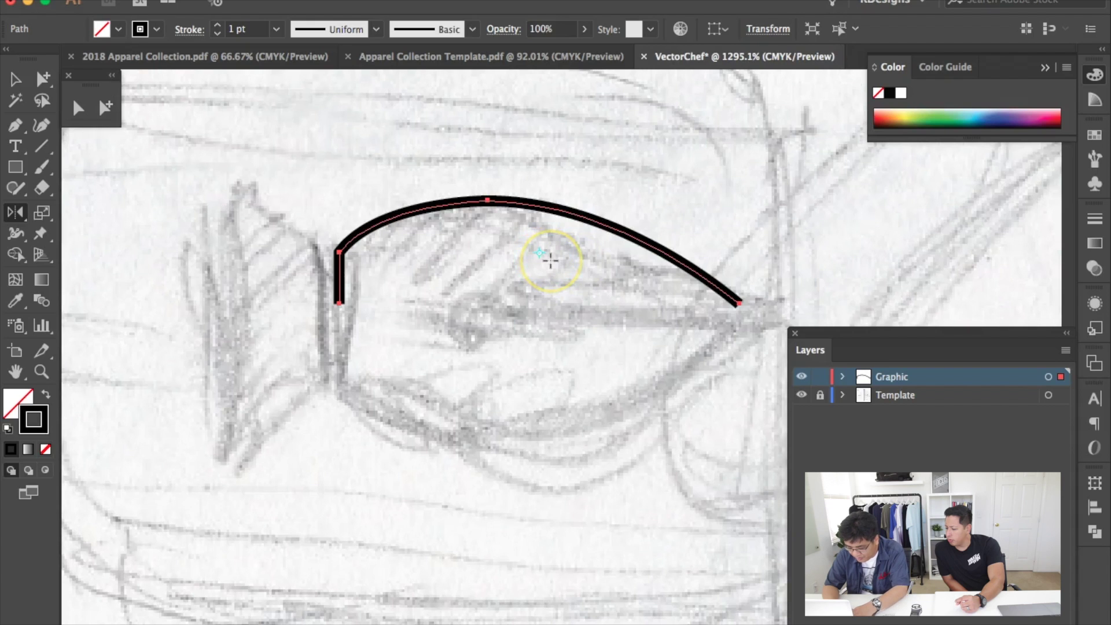
{"action": "key", "text": "super+y"}
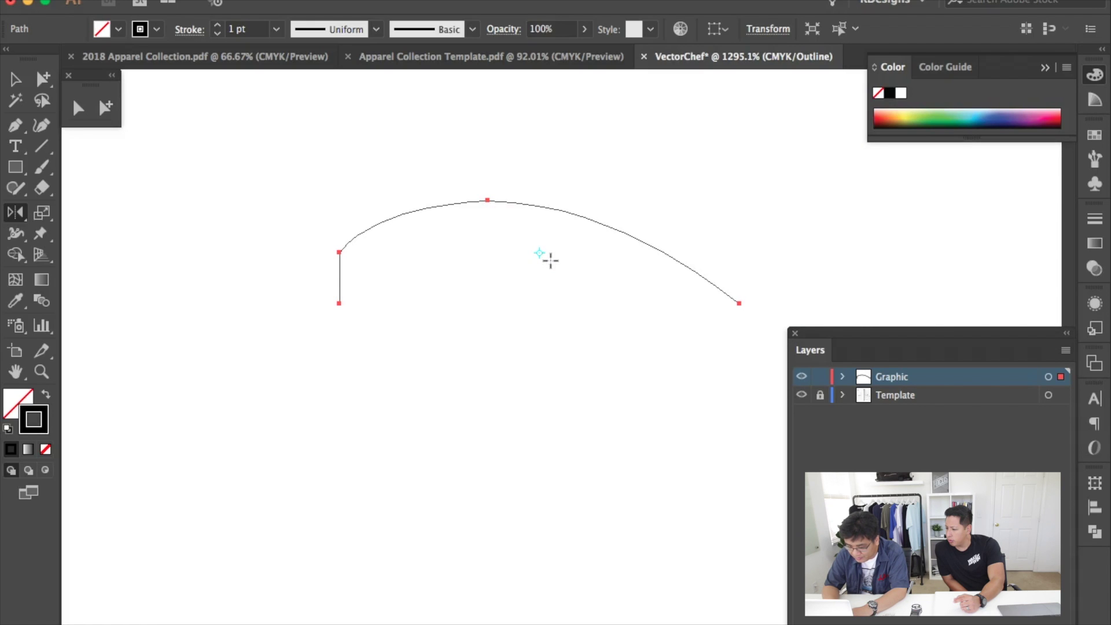
{"action": "mouse_move", "coordinate": [542, 255]}
{"action": "left_mouse_down"}
{"action": "mouse_move", "coordinate": [540, 286]}
{"action": "mouse_move", "coordinate": [542, 252]}
{"action": "left_mouse_up"}
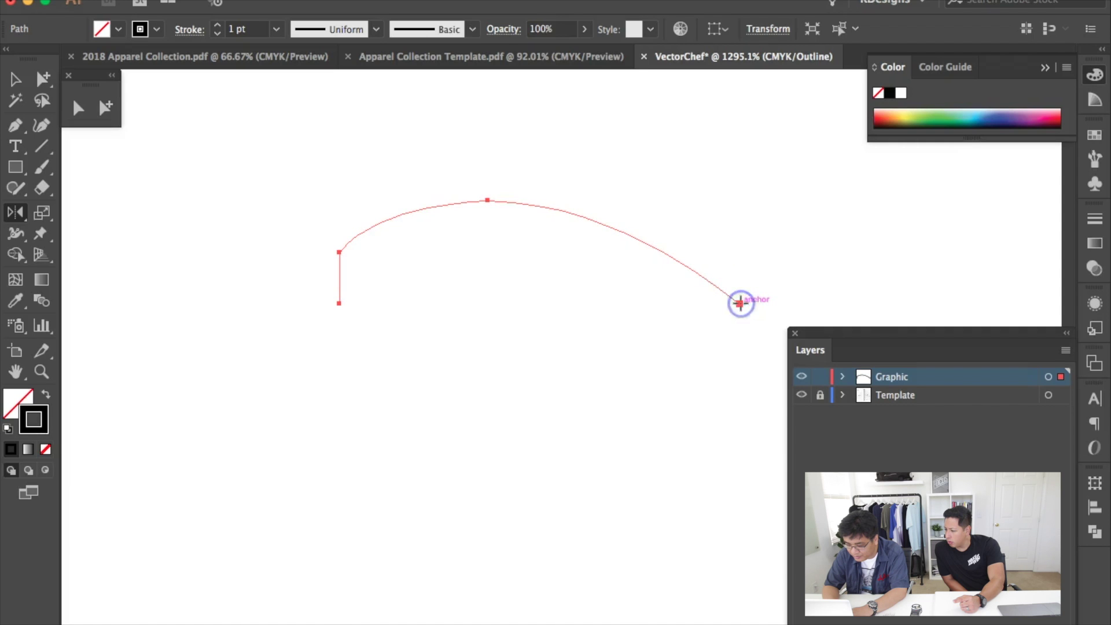
Compare the half-nib path with the sketch in Preview and Outline views, finishing in Outline view
{"action": "key", "text": "super+y"}
{"action": "scroll", "coordinate": [751, 287], "scroll_direction": "down", "scroll_amount": 3, "text": "alt"}
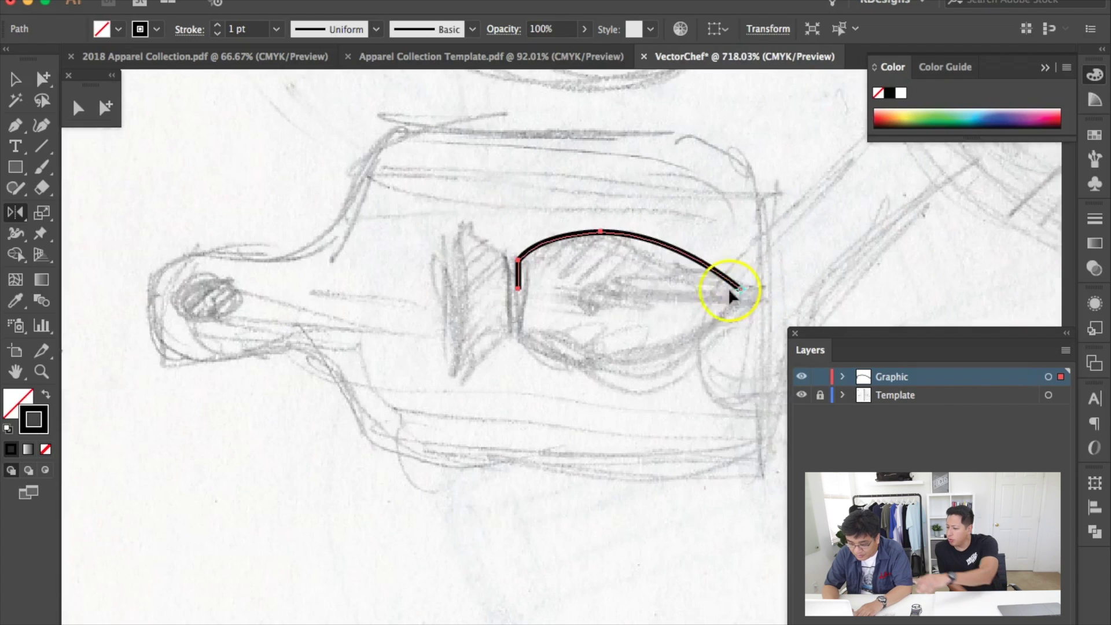
{"action": "scroll", "coordinate": [661, 291], "scroll_direction": "right", "scroll_amount": 3}
{"action": "scroll", "coordinate": [660, 290], "scroll_direction": "up", "scroll_amount": 4, "text": "alt"}
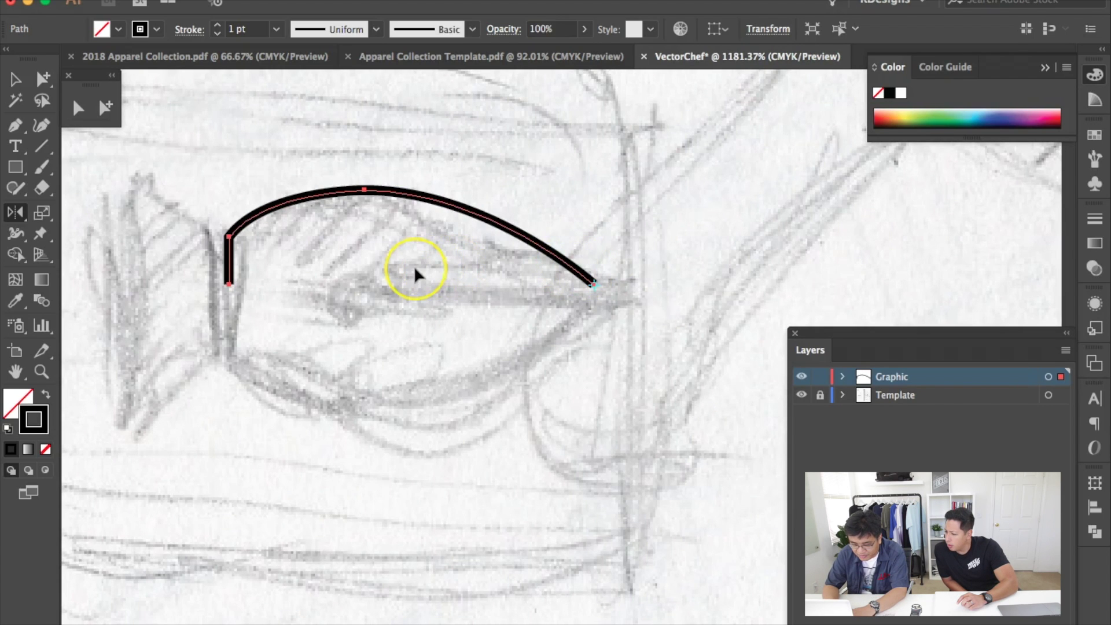
{"action": "key", "text": "super+y"}
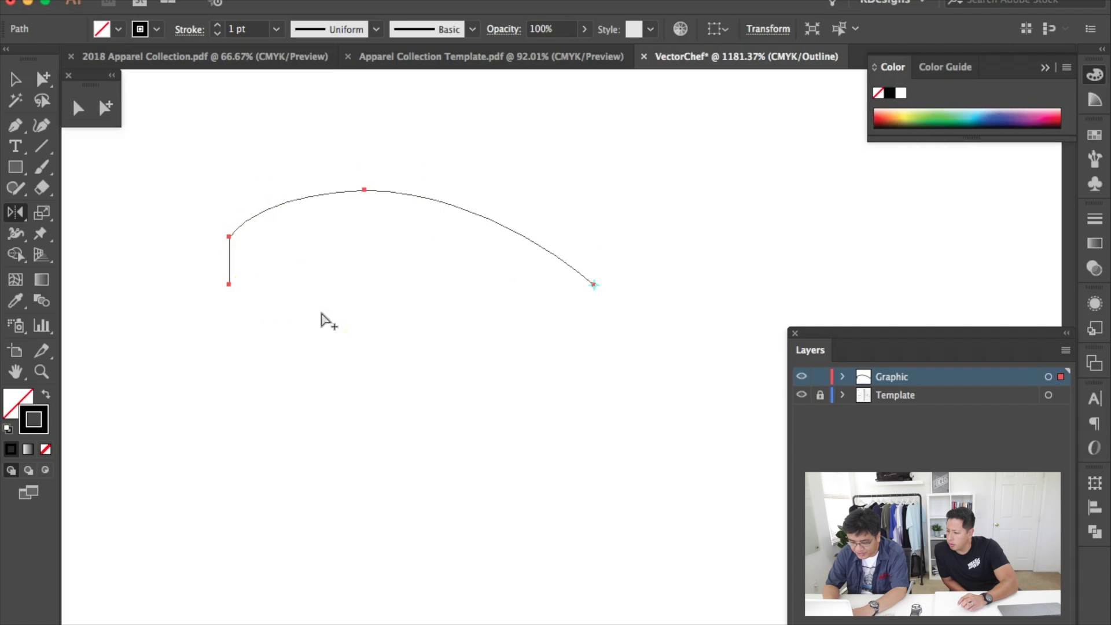
{"action": "key", "text": "super+y"}
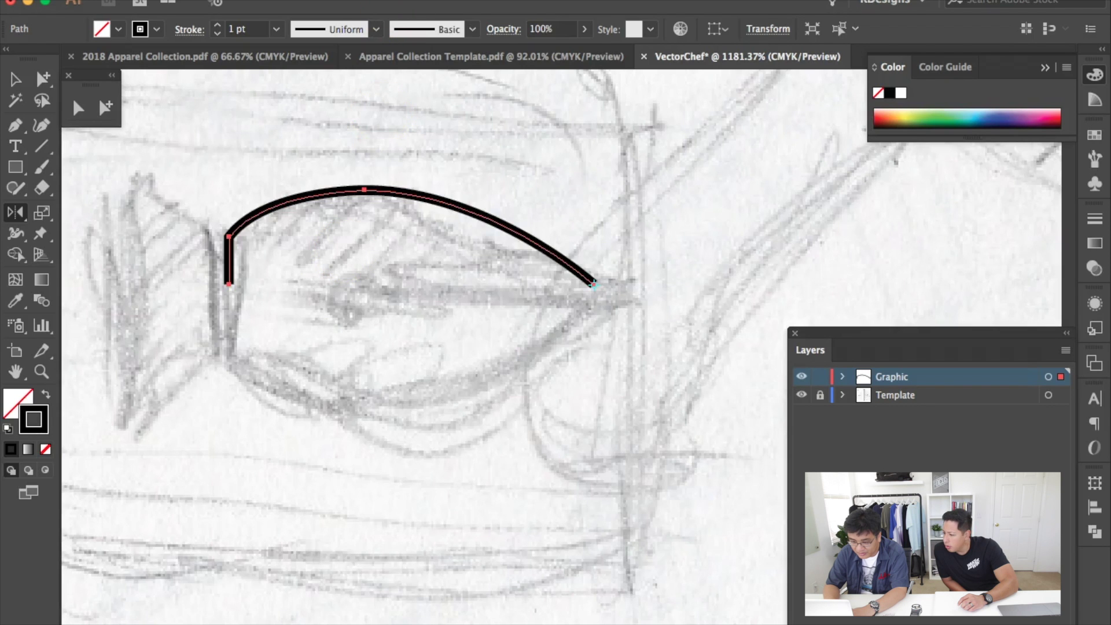
{"action": "left_click", "coordinate": [420, 0]}
{"action": "left_click", "coordinate": [452, 1]}
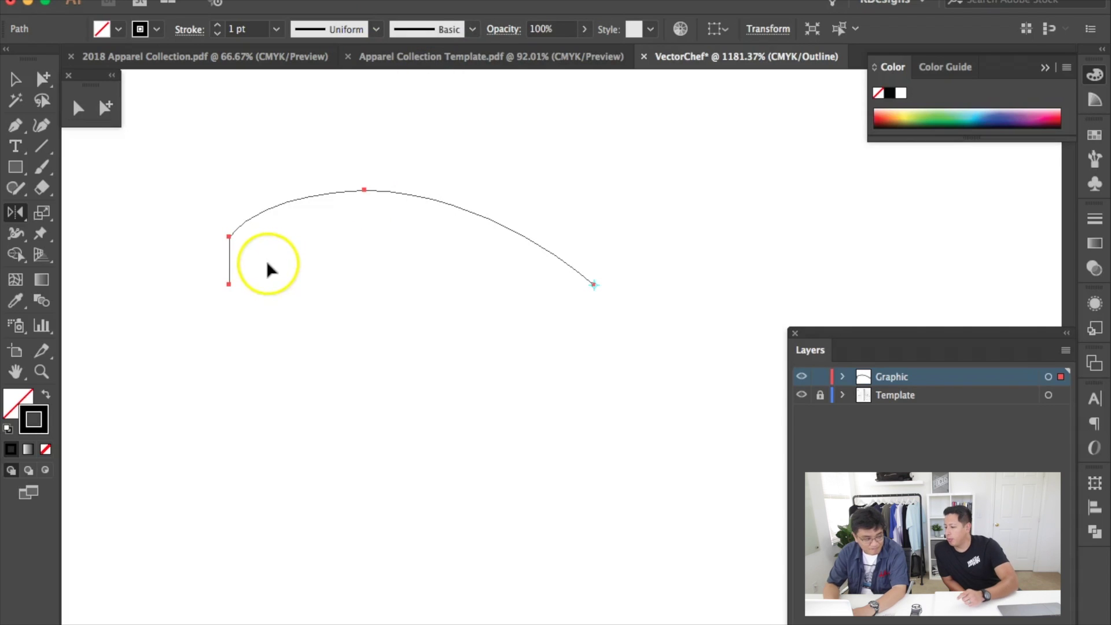
Reselect the whole half-nib path with the Group Selection tool and activate the Reflect tool
{"action": "left_click", "coordinate": [106, 109]}
{"action": "left_click_drag", "start_coordinate": [286, 161], "coordinate": [393, 287]}
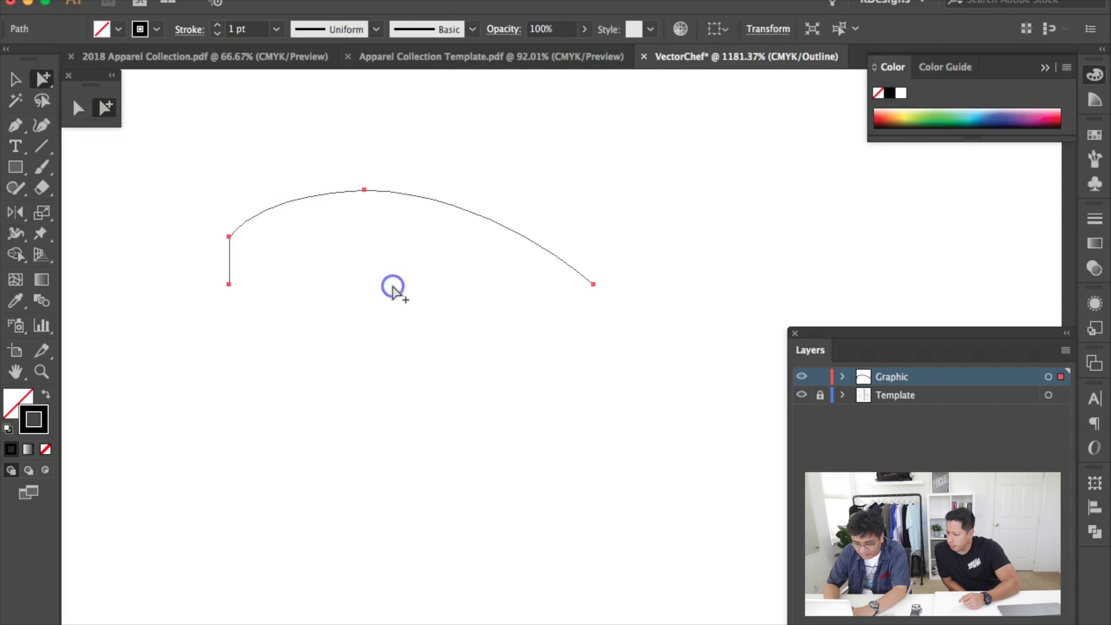
{"action": "key", "text": "o"}
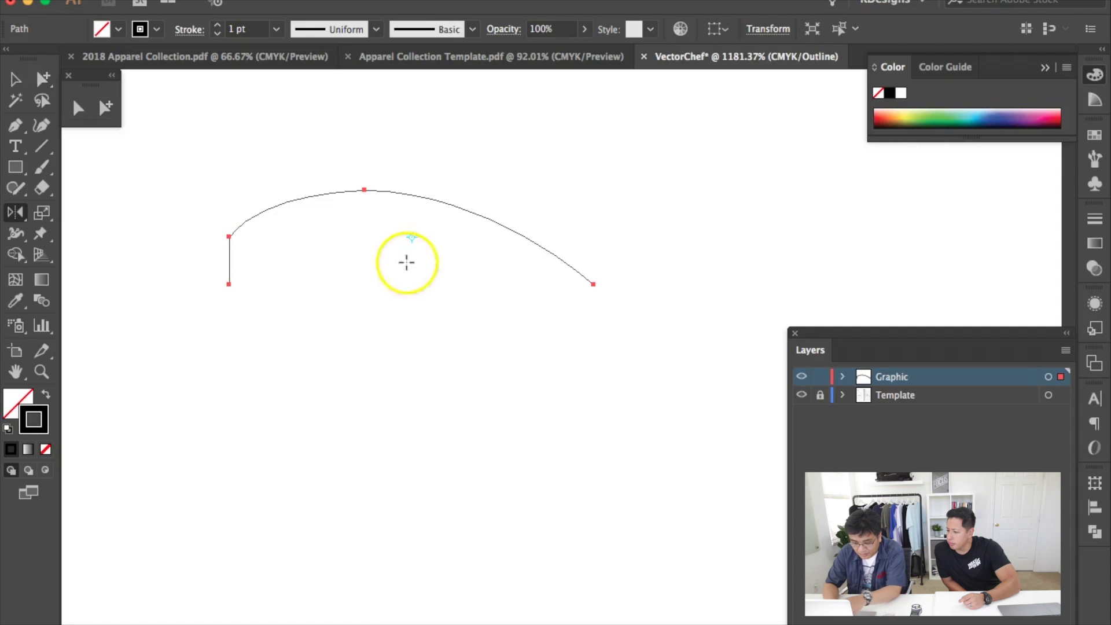
{"action": "left_click", "coordinate": [433, 260]}
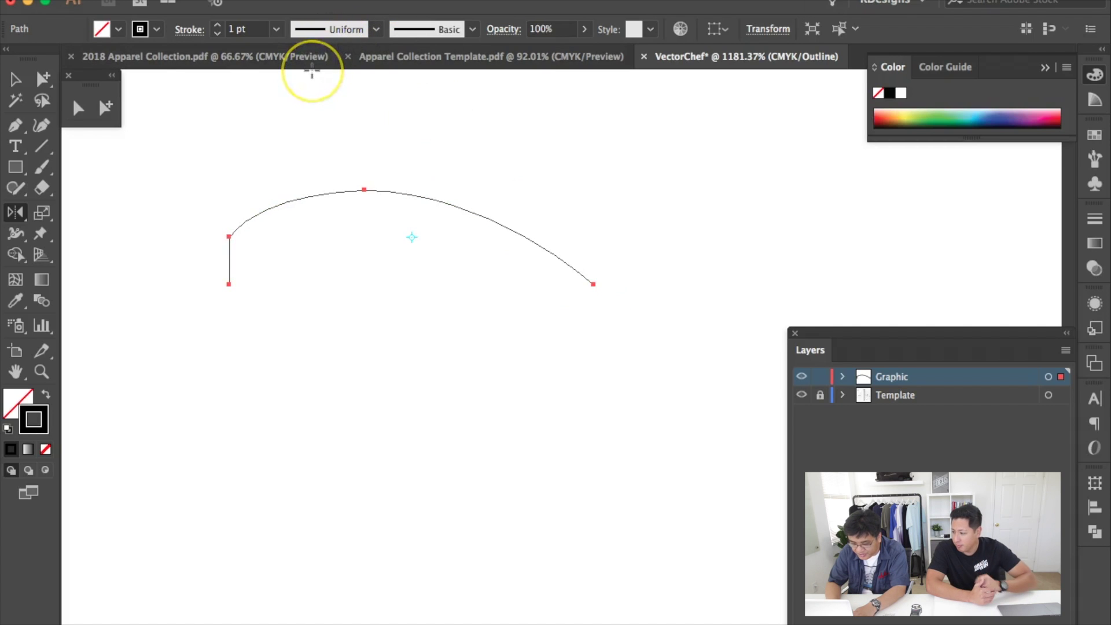
Show the rulers and place a horizontal guide through the path's two end anchors and a vertical guide crossing the curve
{"action": "key", "text": "super+r"}
{"action": "left_click_drag", "start_coordinate": [320, 81], "coordinate": [294, 285]}
{"action": "left_click_drag", "start_coordinate": [62, 323], "coordinate": [383, 365]}
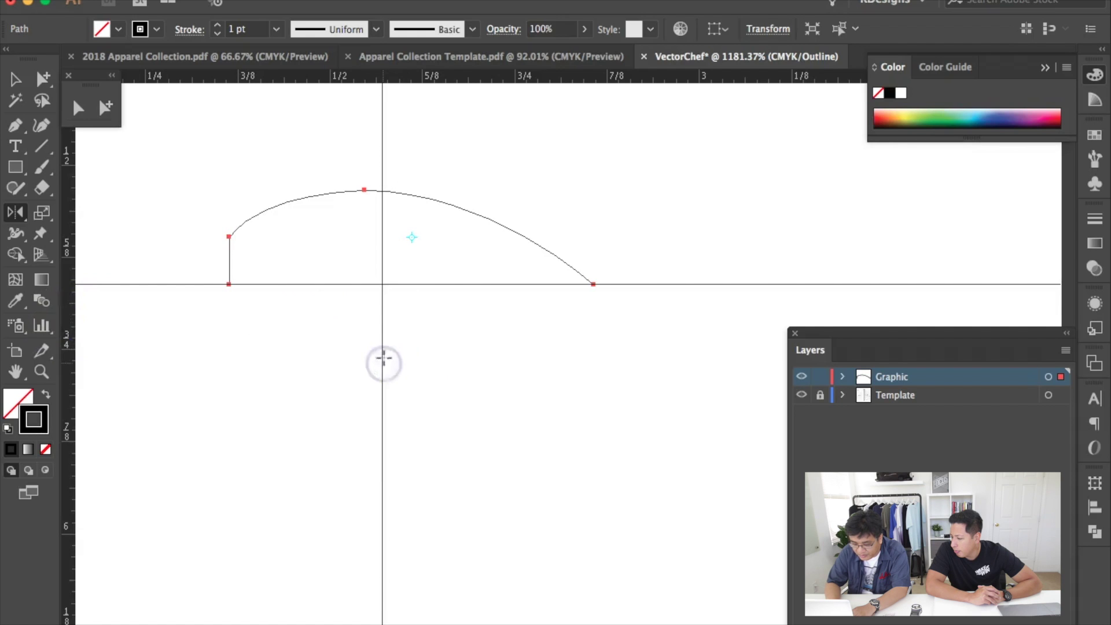
Reflect a copy of the half-nib path across the horizontal guide in Preview view and hide the guides
{"action": "left_click", "coordinate": [382, 284]}
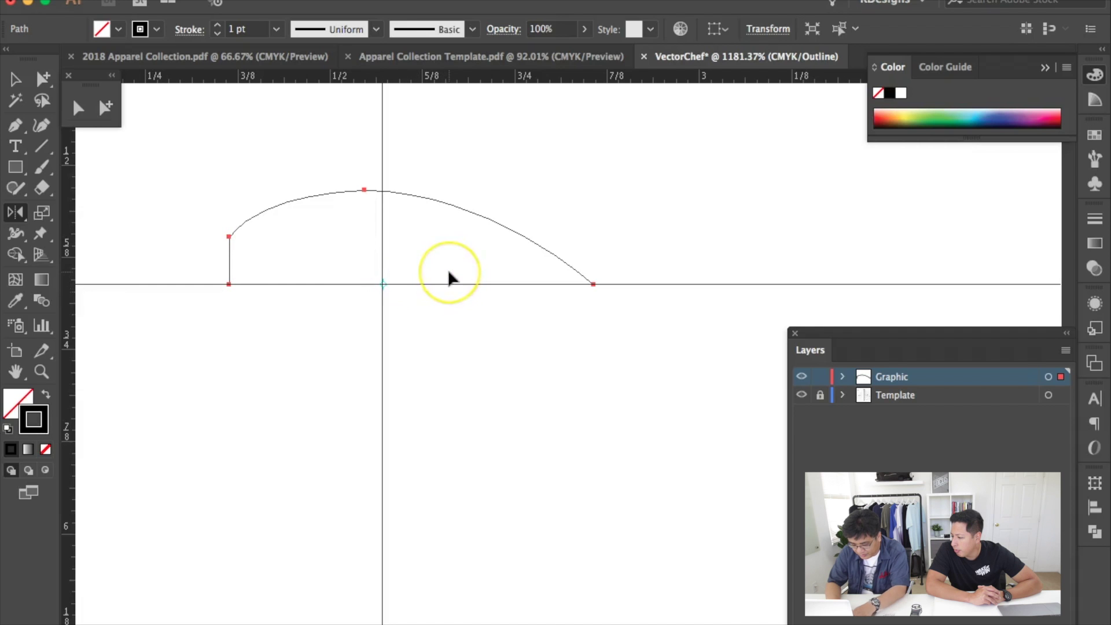
{"action": "key", "text": "super+y"}
{"action": "left_click_drag", "start_coordinate": [422, 245], "coordinate": [423, 347]}
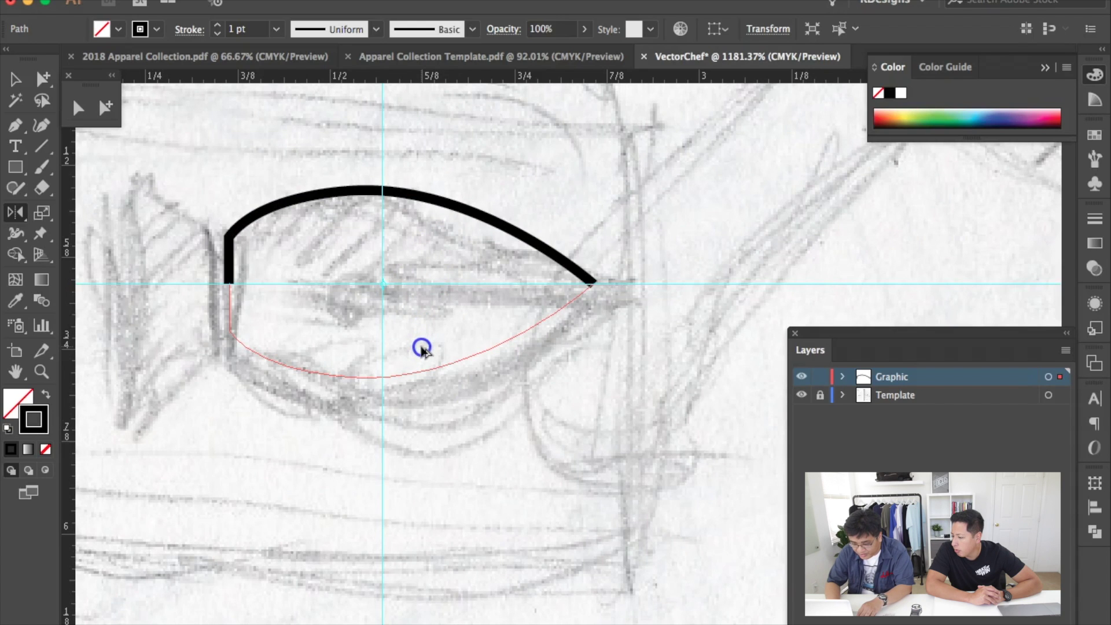
{"action": "left_click_drag", "start_coordinate": [427, 351], "coordinate": [425, 348]}
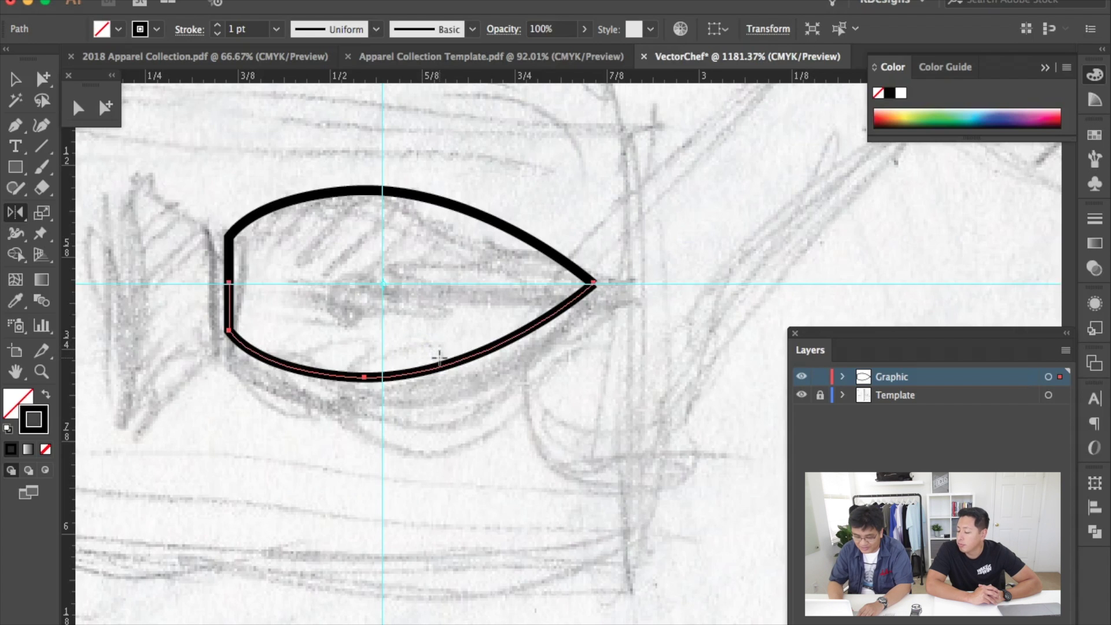
{"action": "scroll", "coordinate": [439, 358], "scroll_direction": "right", "scroll_amount": 1}
{"action": "scroll", "coordinate": [463, 328], "scroll_direction": "up", "scroll_amount": 1}
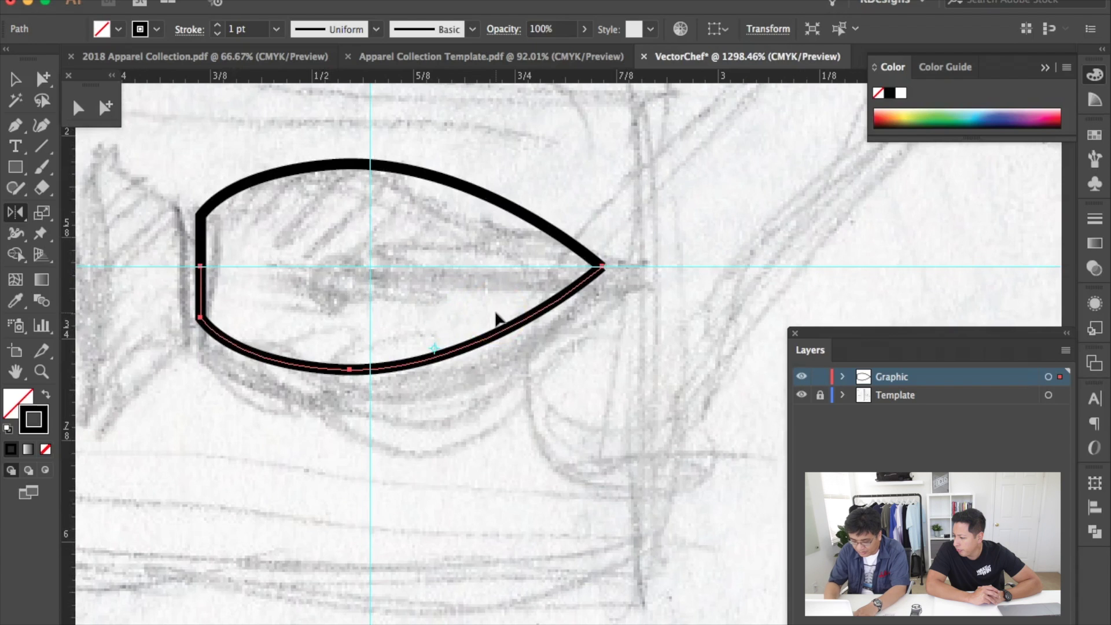
{"action": "key", "text": "super+semicolon"}
{"action": "scroll", "coordinate": [497, 317], "scroll_direction": "right", "scroll_amount": 1}
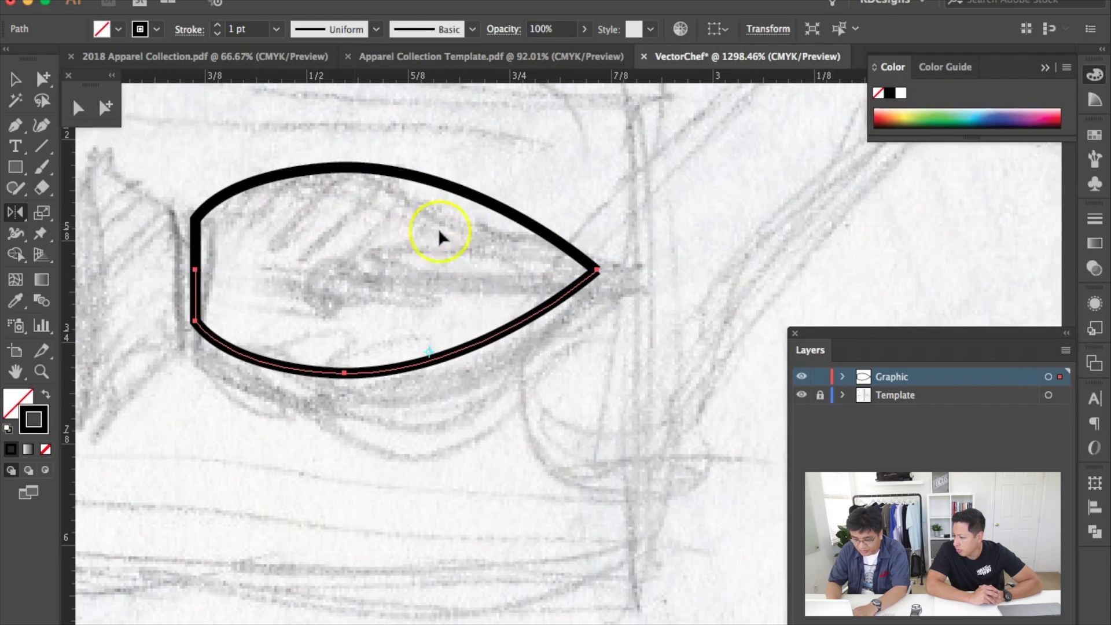
Fill the lower half-nib path with pale yellow and the upper half with a brighter yellow from the colour spectrum
{"action": "left_click", "coordinate": [96, 109]}
{"action": "left_click", "coordinate": [13, 401]}
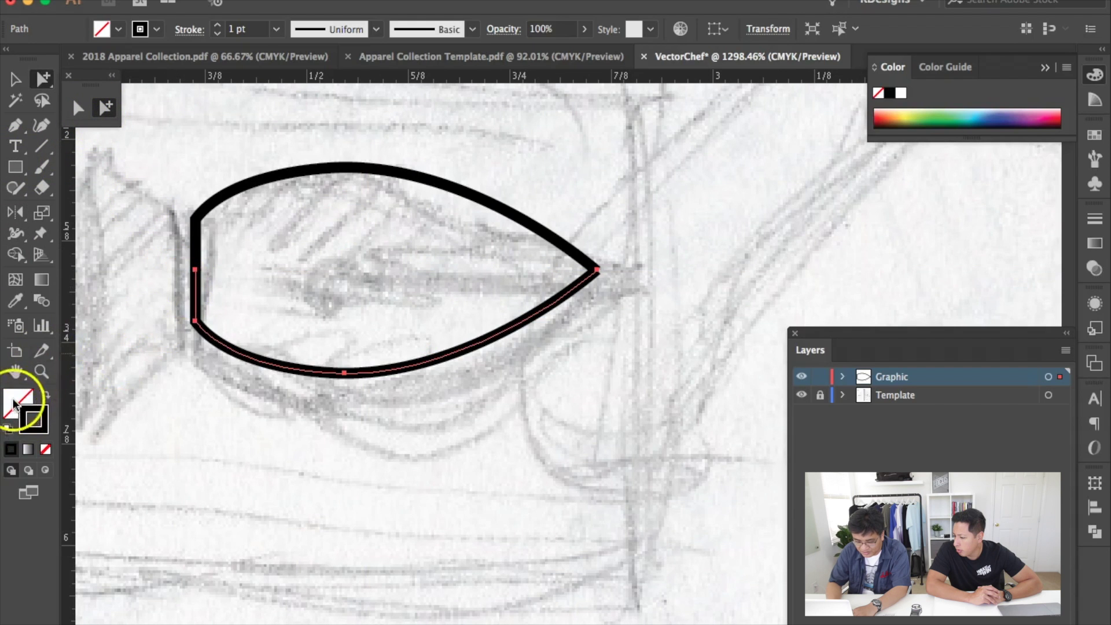
{"action": "left_click", "coordinate": [904, 109]}
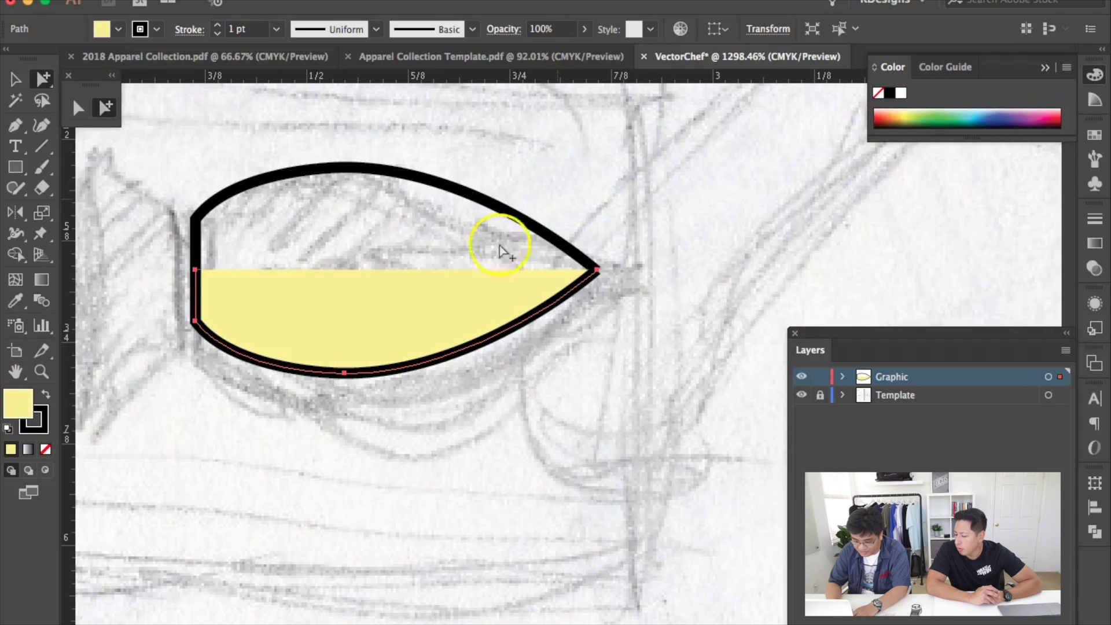
{"action": "left_click", "coordinate": [385, 181]}
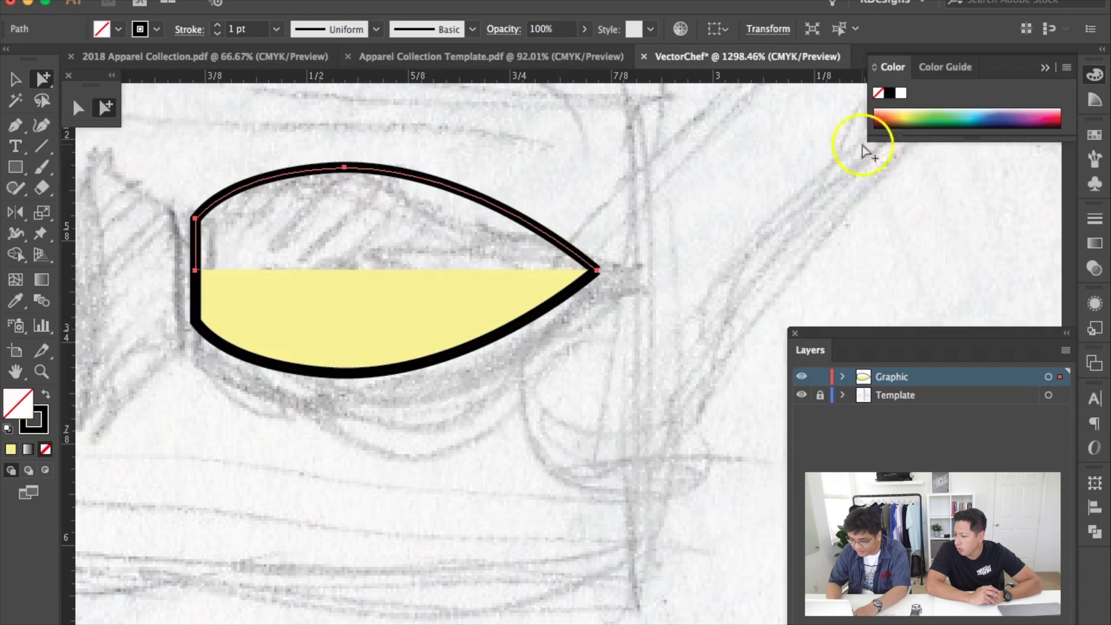
{"action": "left_click", "coordinate": [902, 115]}
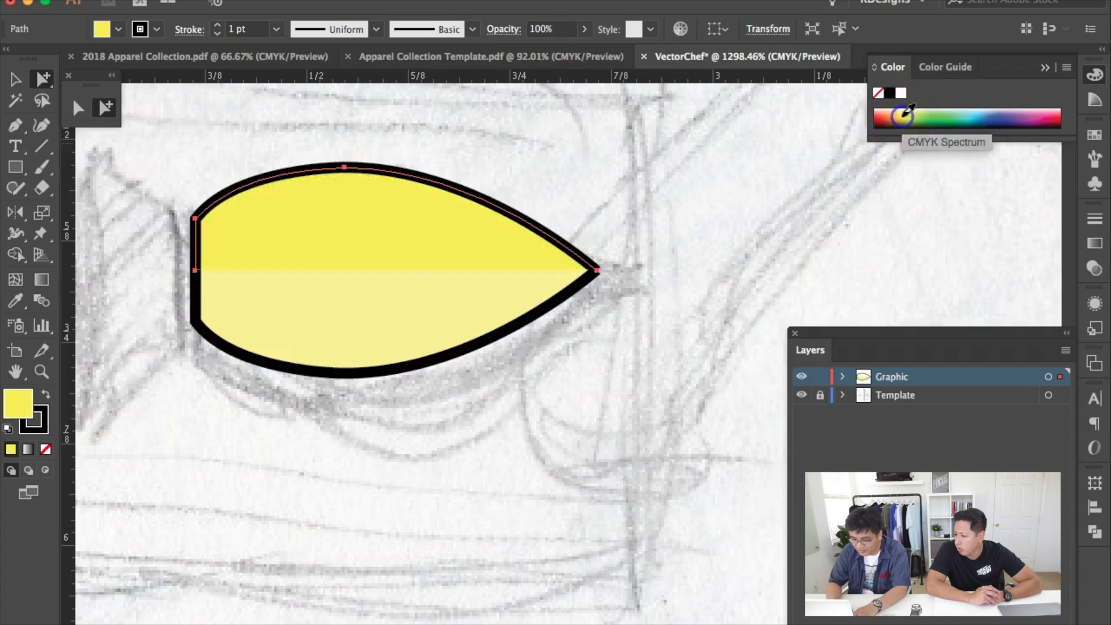
{"action": "left_click", "coordinate": [343, 168]}
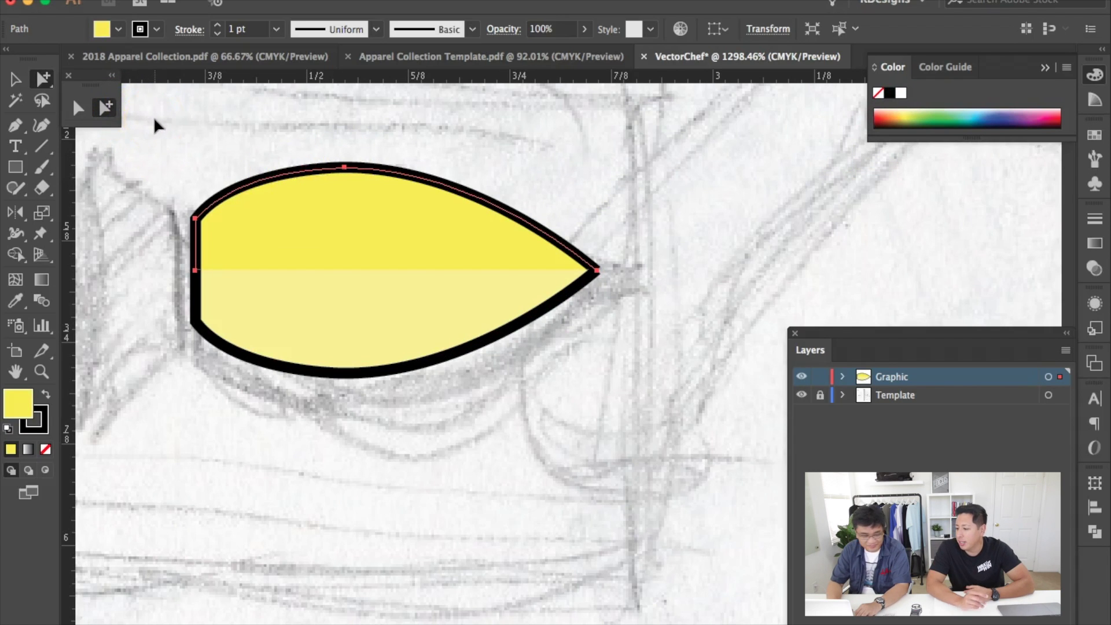
{"action": "left_click", "coordinate": [146, 139]}
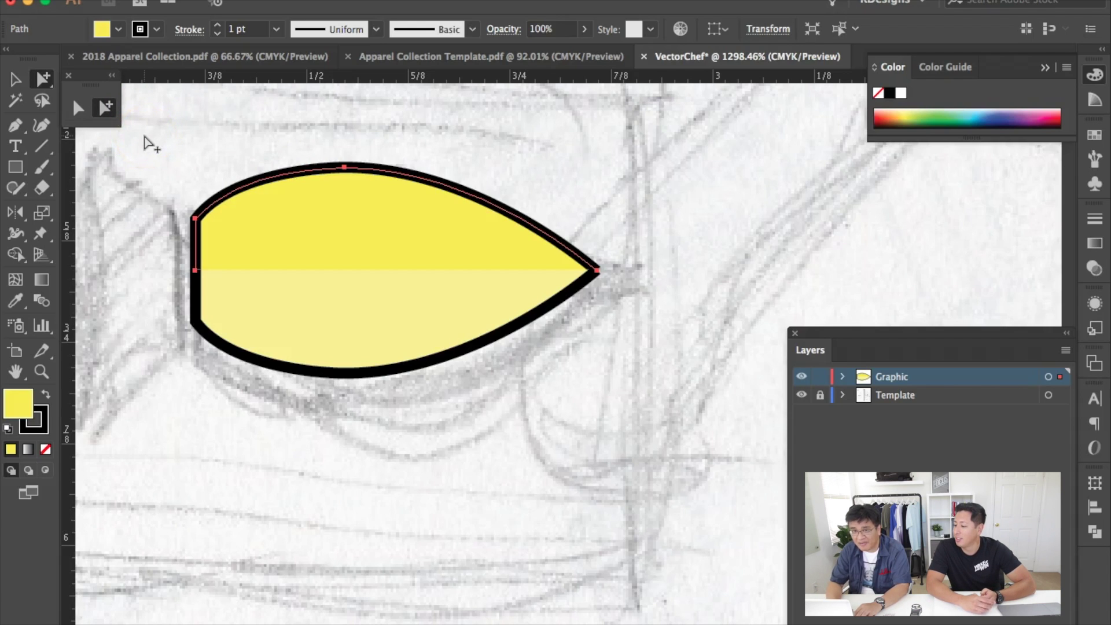
Remove the yellow fill from the upper and lower half-nib paths
{"action": "key", "text": "slash"}
{"action": "left_click", "coordinate": [328, 286]}
{"action": "left_click", "coordinate": [334, 310]}
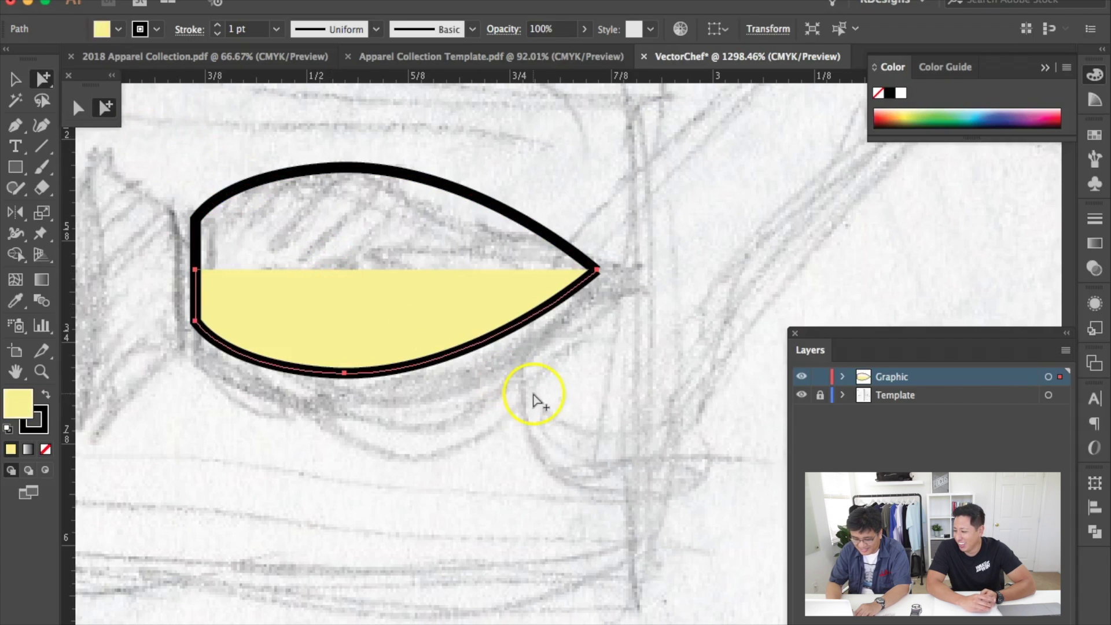
{"action": "key", "text": "slash"}
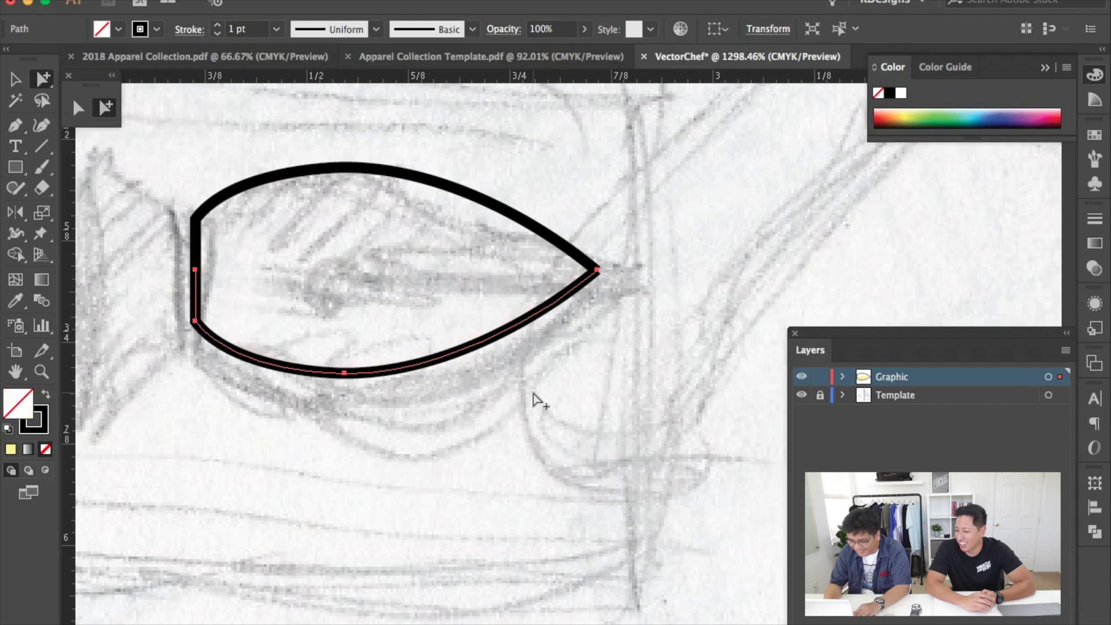
{"action": "scroll", "coordinate": [575, 329], "scroll_direction": "up", "scroll_amount": 2}
{"action": "scroll", "coordinate": [575, 330], "scroll_direction": "right", "scroll_amount": 2}
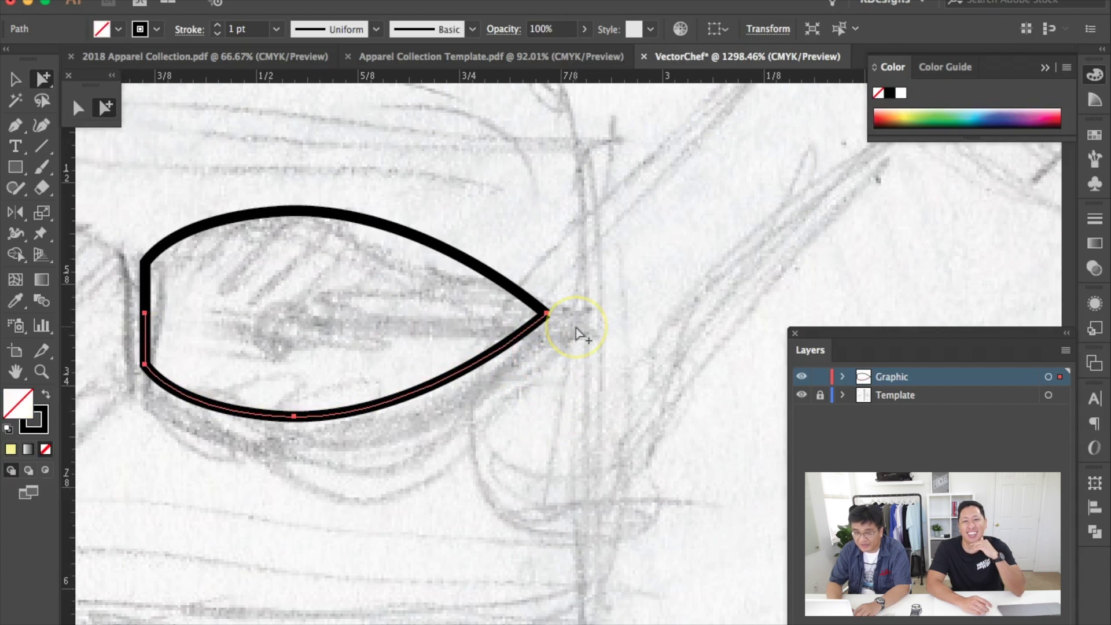
{"action": "scroll", "coordinate": [576, 332], "scroll_direction": "left", "scroll_amount": 2}
{"action": "scroll", "coordinate": [576, 332], "scroll_direction": "down", "scroll_amount": 1}
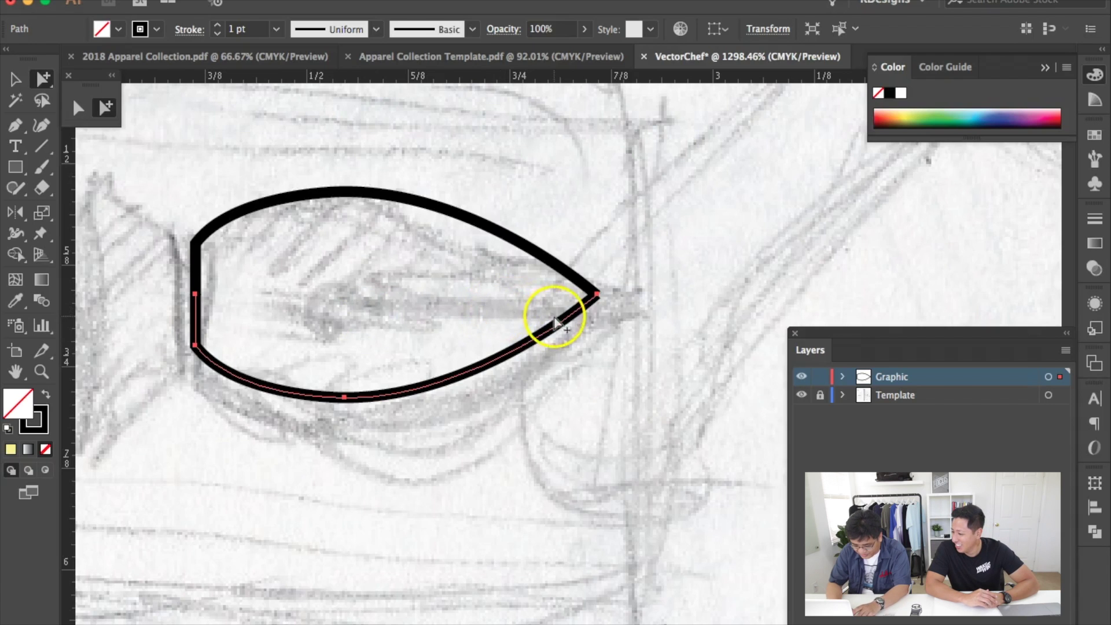
Select the overlapping anchors at the nib's pointed tip with the Direct Selection tool and join them
{"action": "left_click", "coordinate": [76, 107]}
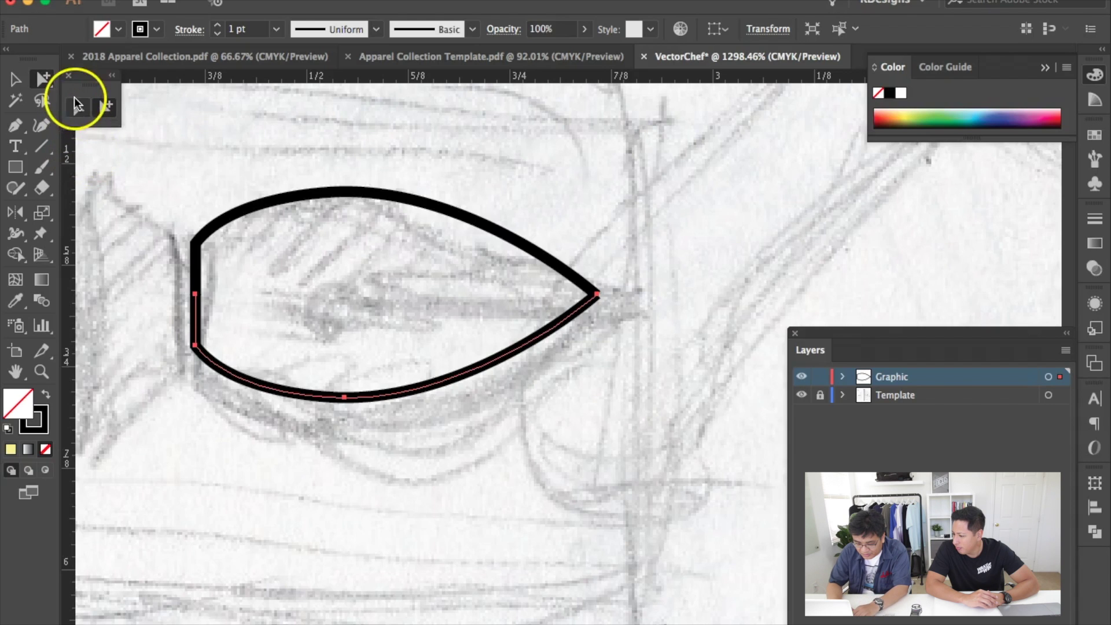
{"action": "left_click", "coordinate": [76, 104]}
{"action": "left_click_drag", "start_coordinate": [543, 278], "coordinate": [630, 307]}
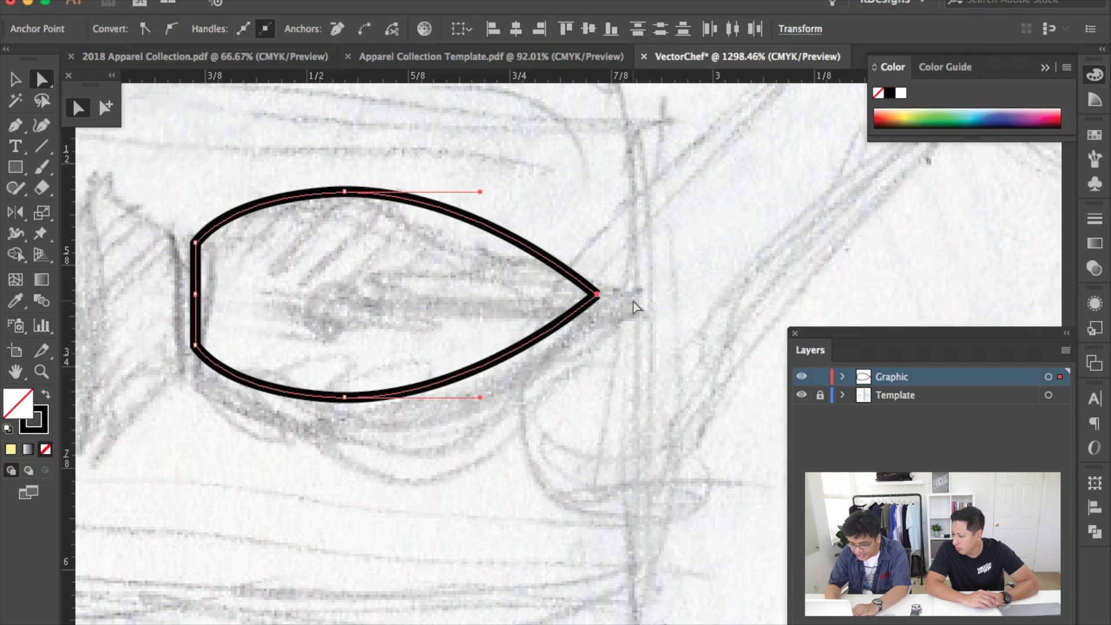
{"action": "scroll", "coordinate": [632, 301], "scroll_direction": "up", "scroll_amount": 5}
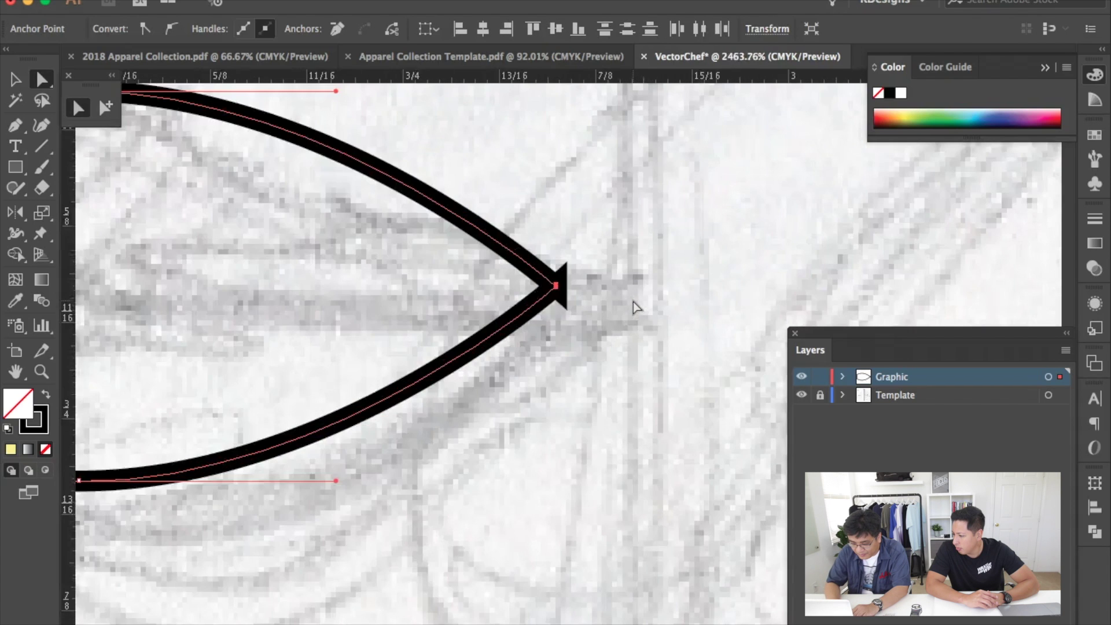
{"action": "scroll", "coordinate": [633, 301], "scroll_direction": "left", "scroll_amount": 1}
{"action": "scroll", "coordinate": [633, 301], "scroll_direction": "up", "scroll_amount": 1}
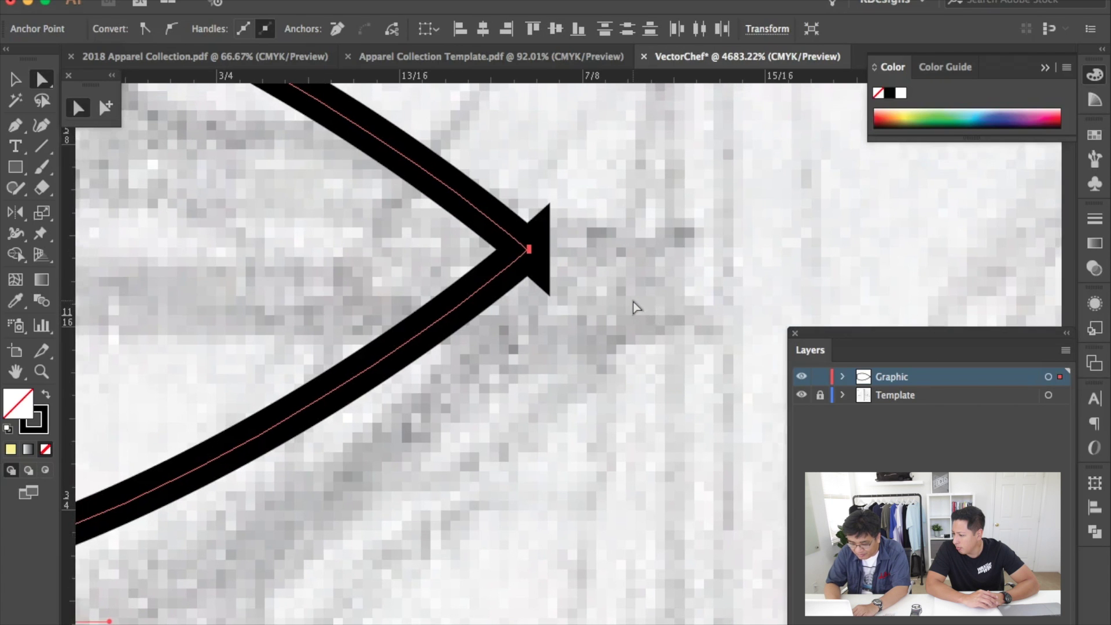
{"action": "scroll", "coordinate": [633, 301], "scroll_direction": "down", "scroll_amount": 4}
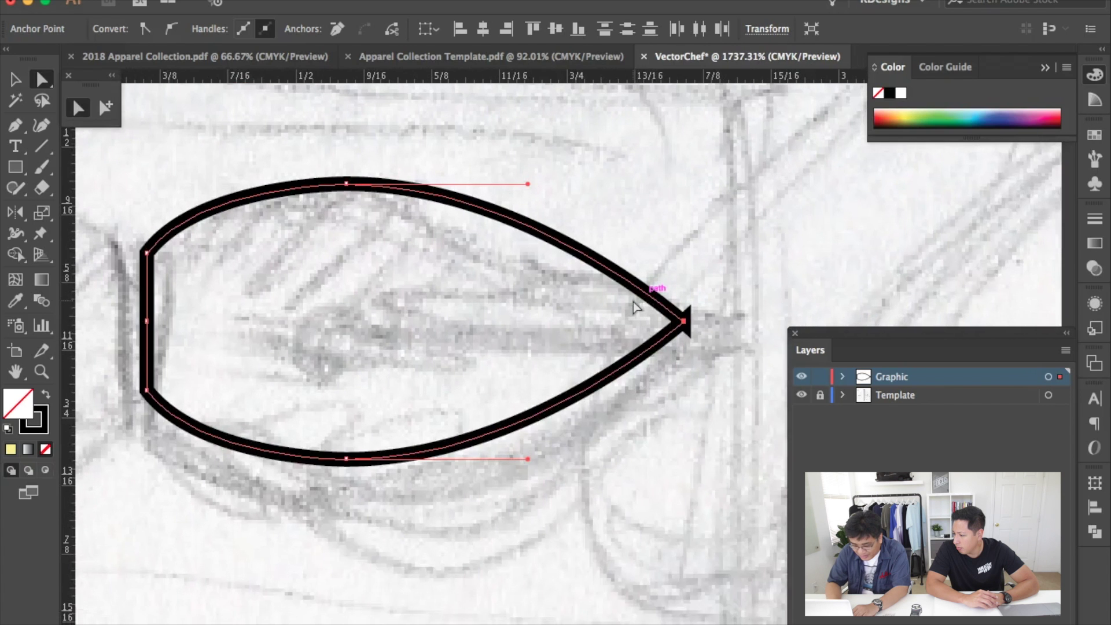
{"action": "scroll", "coordinate": [633, 301], "scroll_direction": "left", "scroll_amount": 3}
Try to join the overlapping anchors at the middle of the nib's flat end
{"action": "left_click_drag", "start_coordinate": [270, 347], "coordinate": [228, 313]}
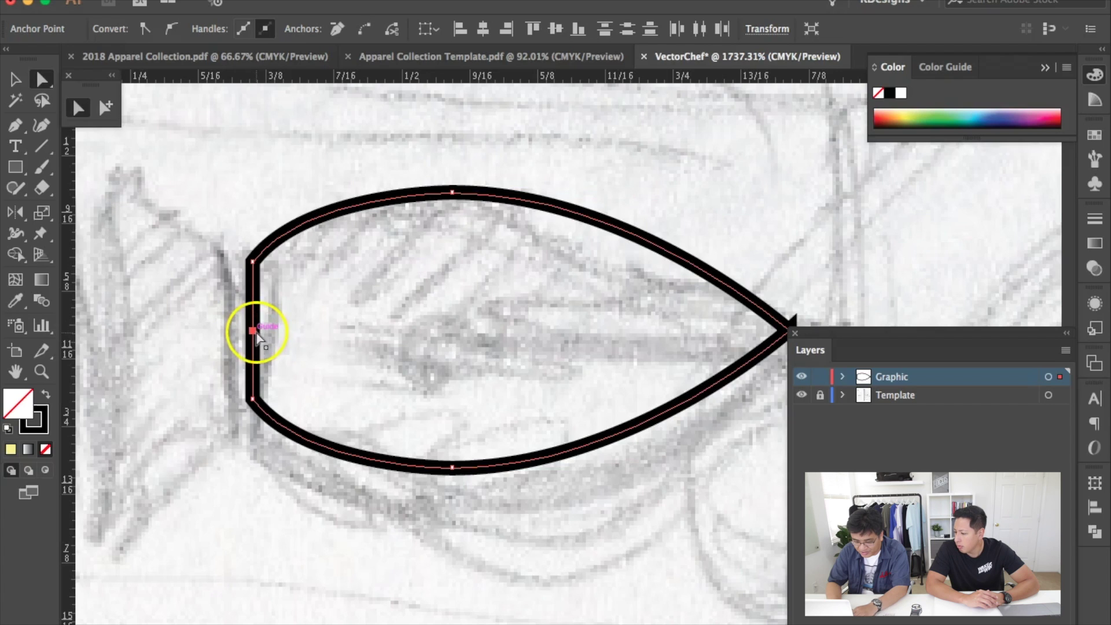
{"action": "key", "text": "super+j"}
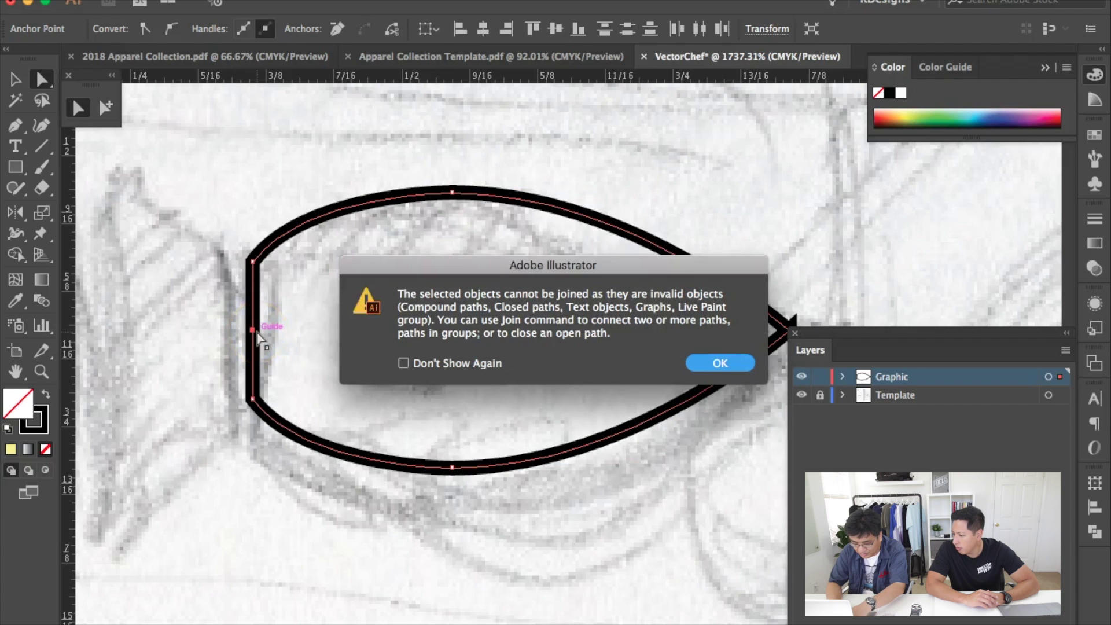
{"action": "left_click", "coordinate": [723, 363]}
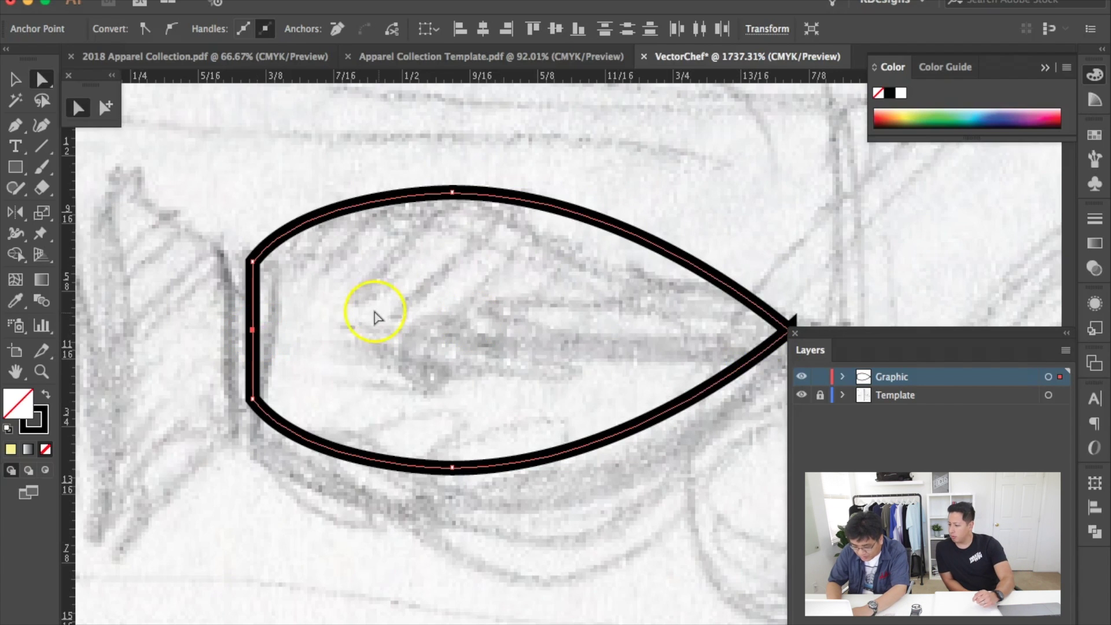
{"action": "left_click_drag", "start_coordinate": [269, 338], "coordinate": [268, 337]}
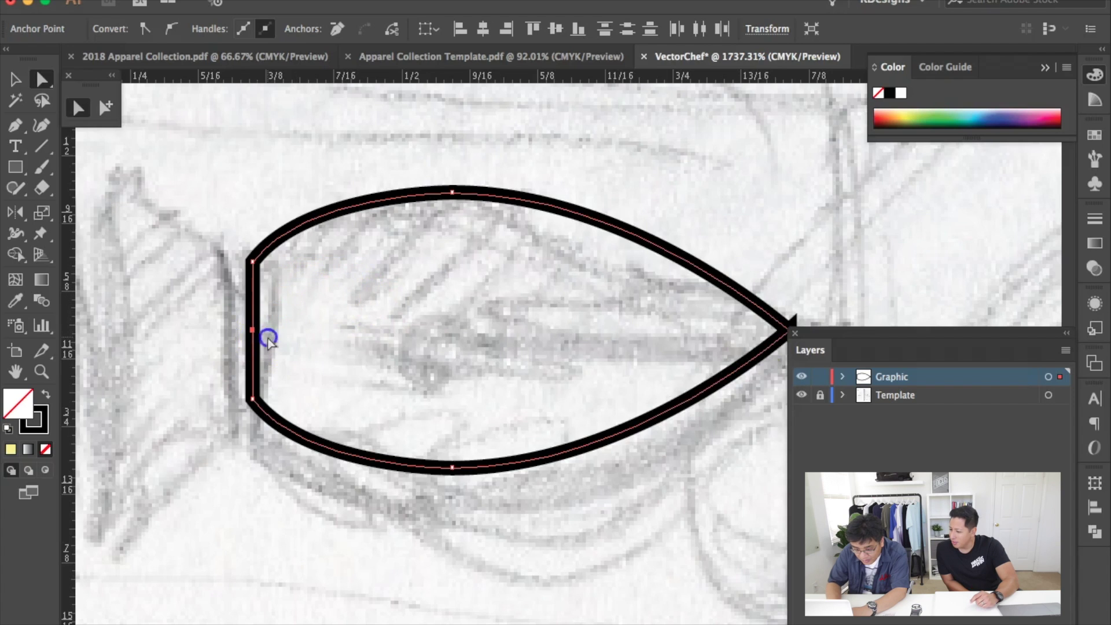
{"action": "key", "text": "super+j"}
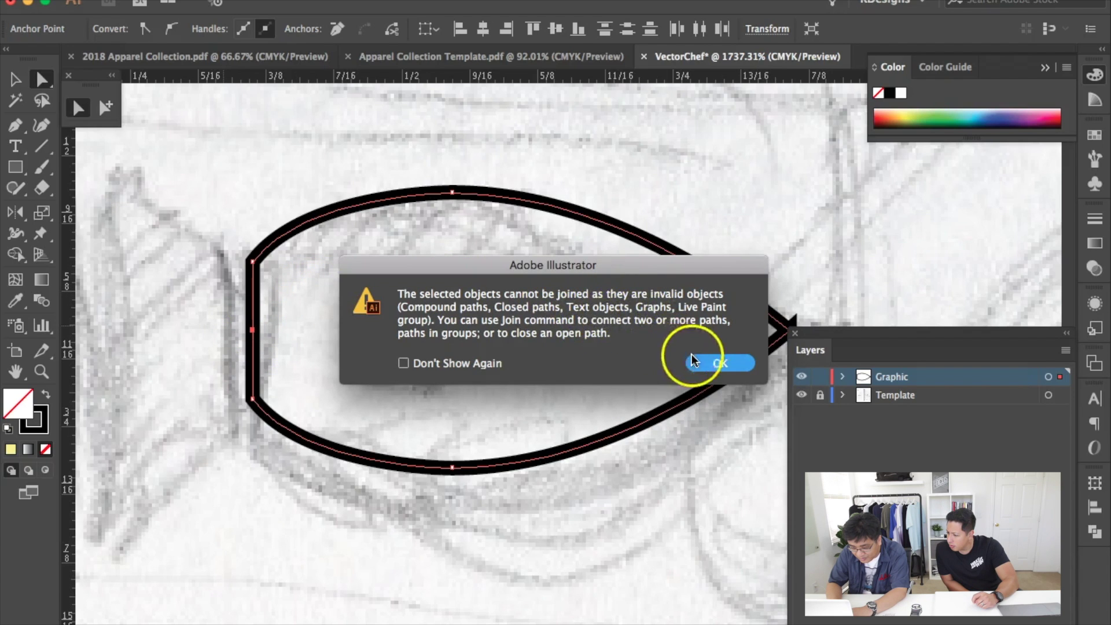
{"action": "left_click", "coordinate": [718, 367]}
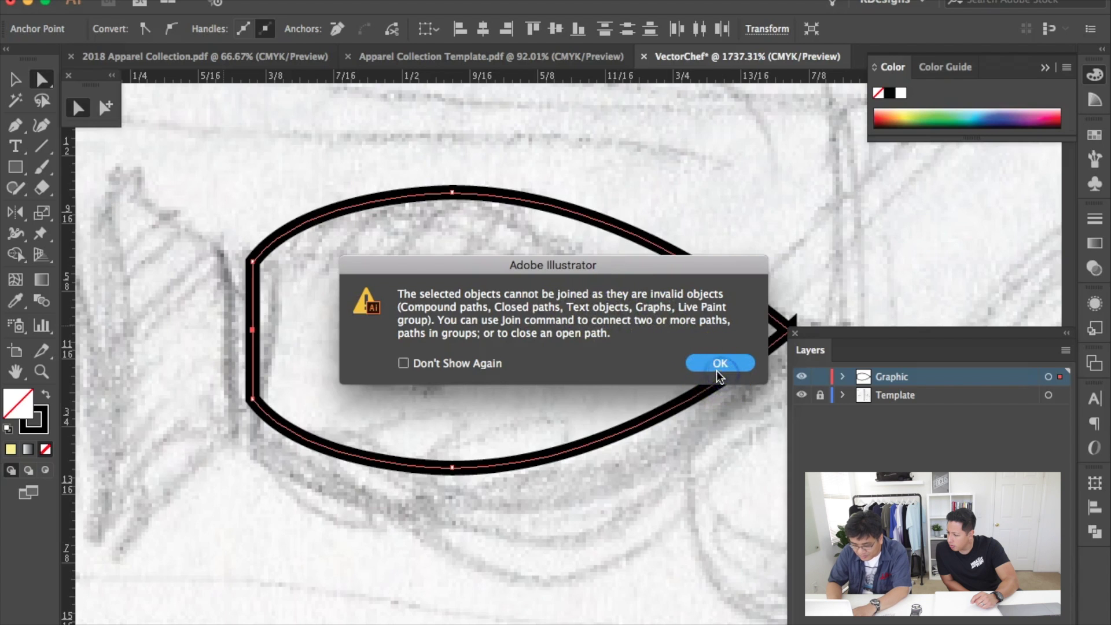
Activate the Pen tool at the nib's tip and detach the Pen tool group as a floating palette
{"action": "scroll", "coordinate": [711, 360], "scroll_direction": "right", "scroll_amount": 5}
{"action": "scroll", "coordinate": [710, 360], "scroll_direction": "up", "scroll_amount": 5}
{"action": "scroll", "coordinate": [711, 360], "scroll_direction": "up", "scroll_amount": 3}
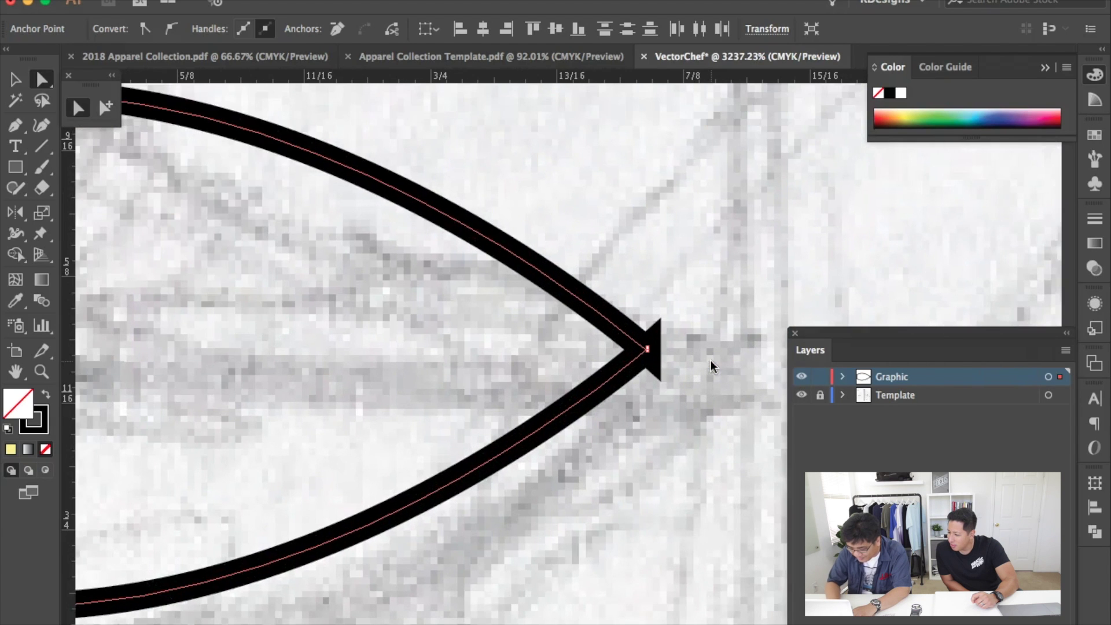
{"action": "key", "text": "p"}
{"action": "left_click", "coordinate": [648, 349]}
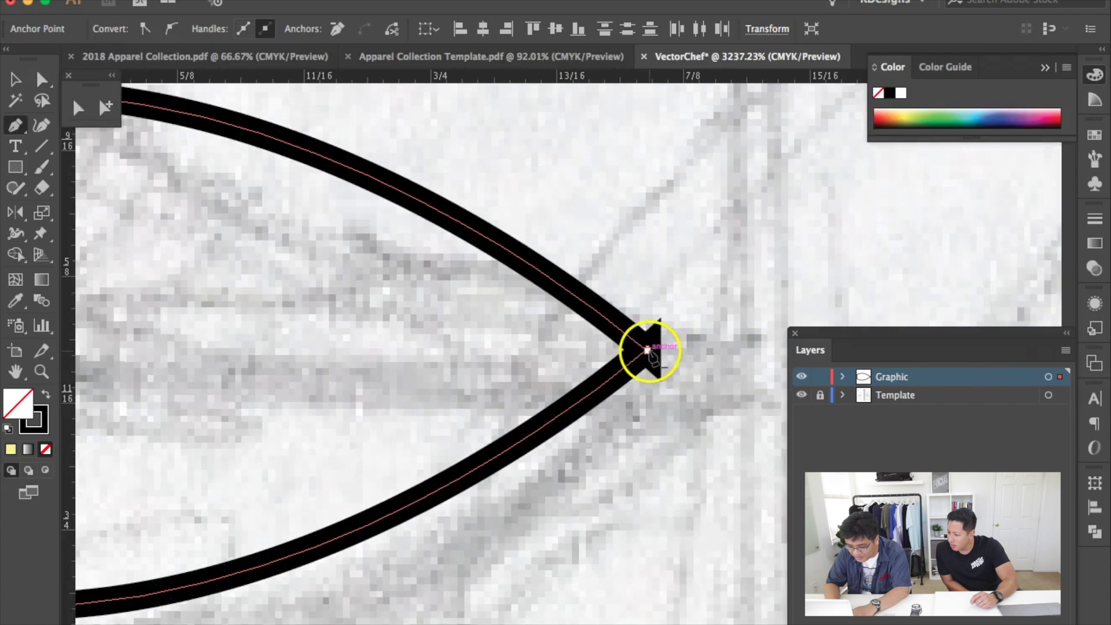
{"action": "scroll", "coordinate": [652, 304], "scroll_direction": "up", "scroll_amount": 4}
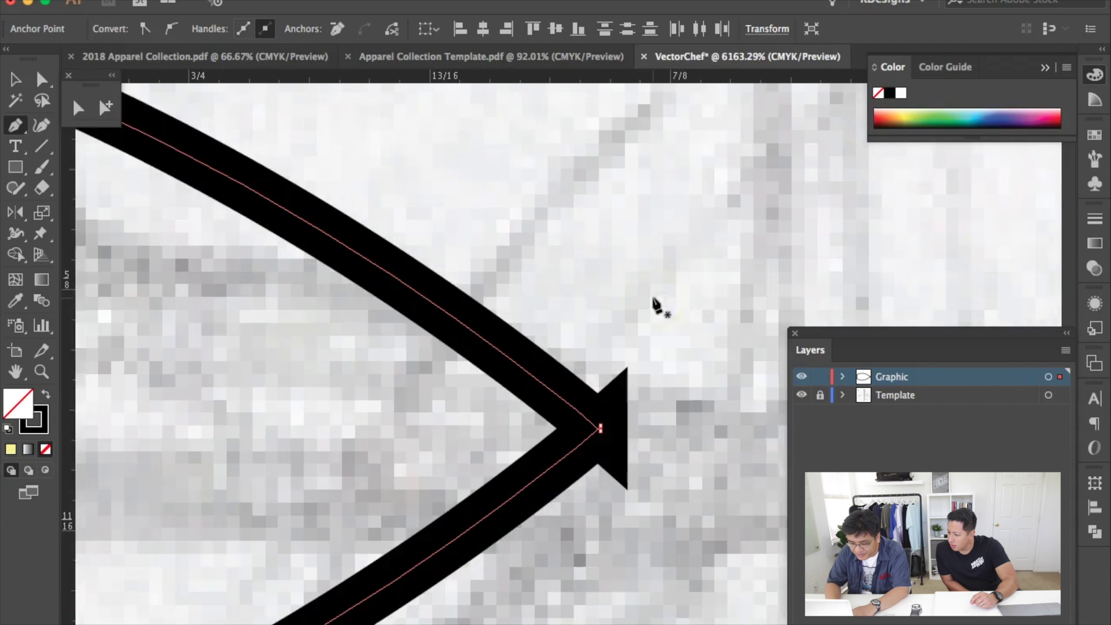
{"action": "scroll", "coordinate": [654, 305], "scroll_direction": "down", "scroll_amount": 3}
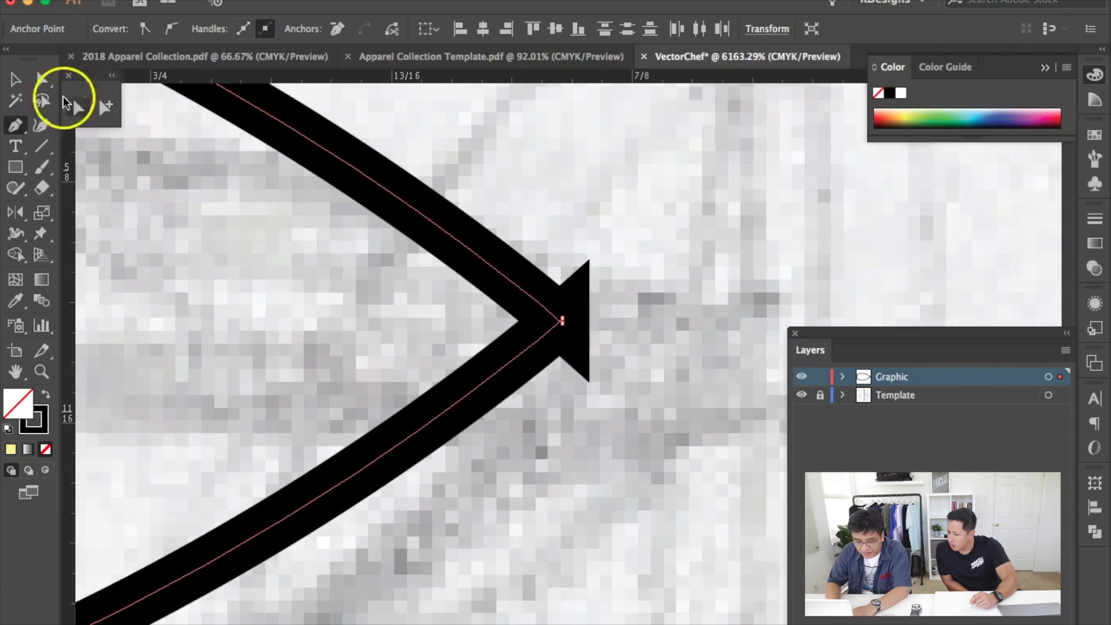
{"action": "left_click_drag", "start_coordinate": [18, 127], "coordinate": [226, 161]}
{"action": "left_click_drag", "start_coordinate": [104, 142], "coordinate": [139, 143]}
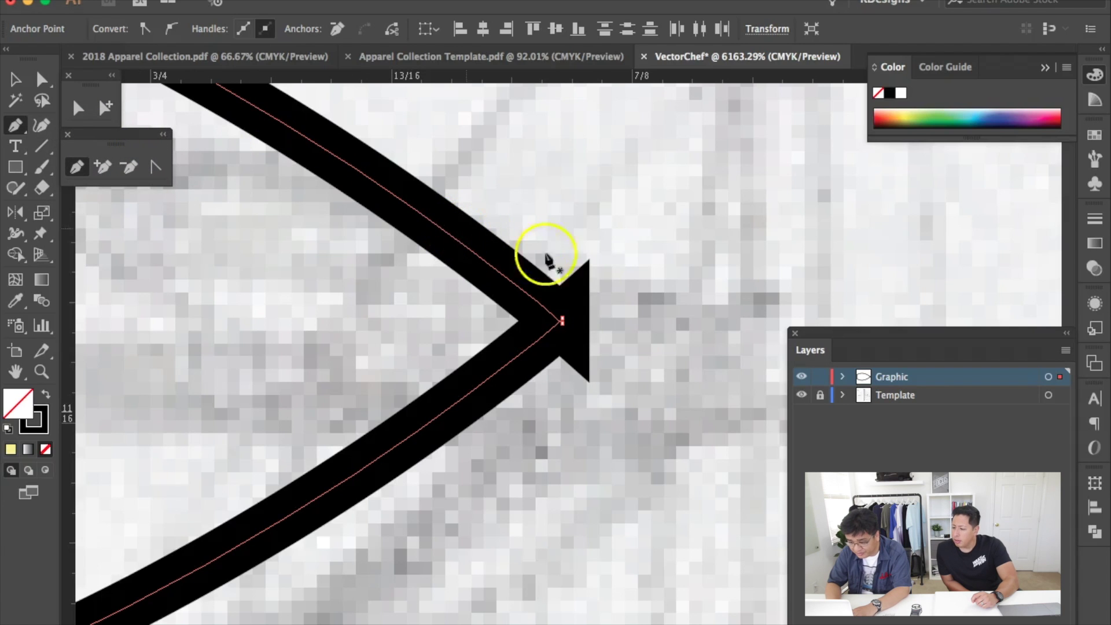
Delete the redundant anchor at the nib's pointed tip with the Pen tool
{"action": "left_click", "coordinate": [562, 322]}
{"action": "key", "text": "super+0"}
{"action": "scroll", "coordinate": [566, 331], "scroll_direction": "left", "scroll_amount": 2}
{"action": "scroll", "coordinate": [566, 331], "scroll_direction": "down", "scroll_amount": 4}
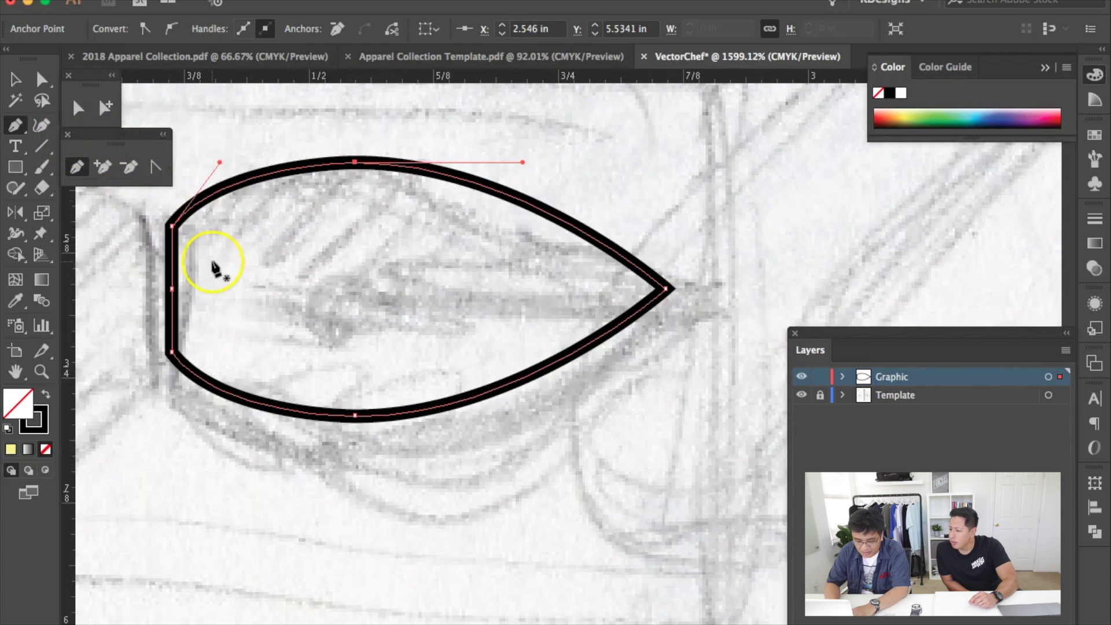
{"action": "key", "text": "ctrl+plus"}
{"action": "scroll", "coordinate": [213, 264], "scroll_direction": "left", "scroll_amount": 2}
{"action": "scroll", "coordinate": [213, 263], "scroll_direction": "up", "scroll_amount": 1}
{"action": "scroll", "coordinate": [261, 255], "scroll_direction": "right", "scroll_amount": 2}
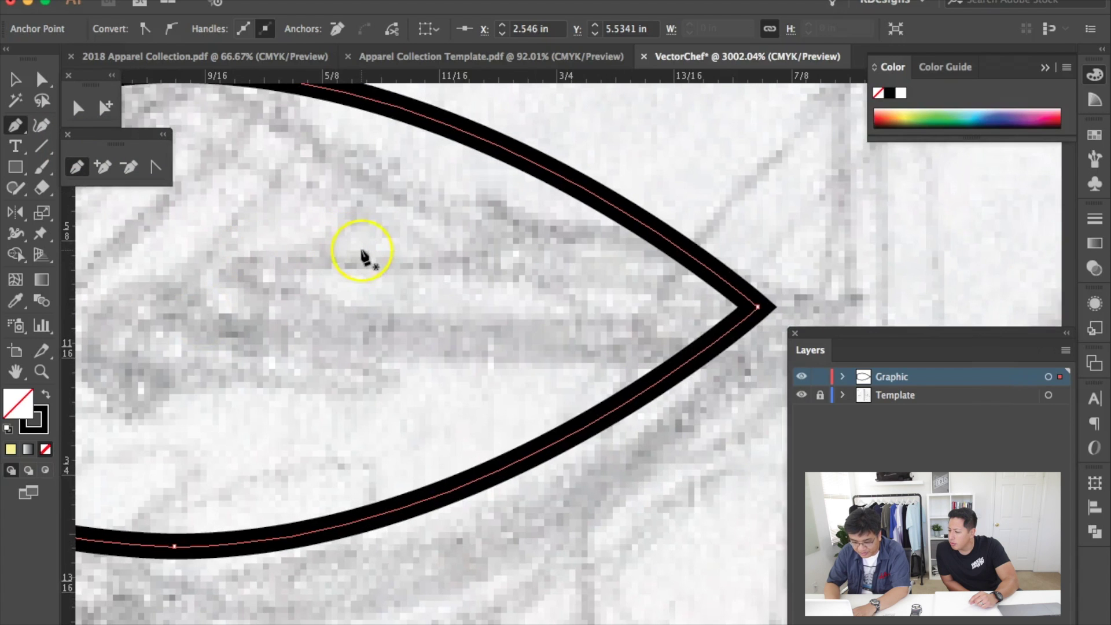
Switch from the Add Anchor Point tool to the Delete Anchor Point tool
{"action": "key", "text": "plus"}
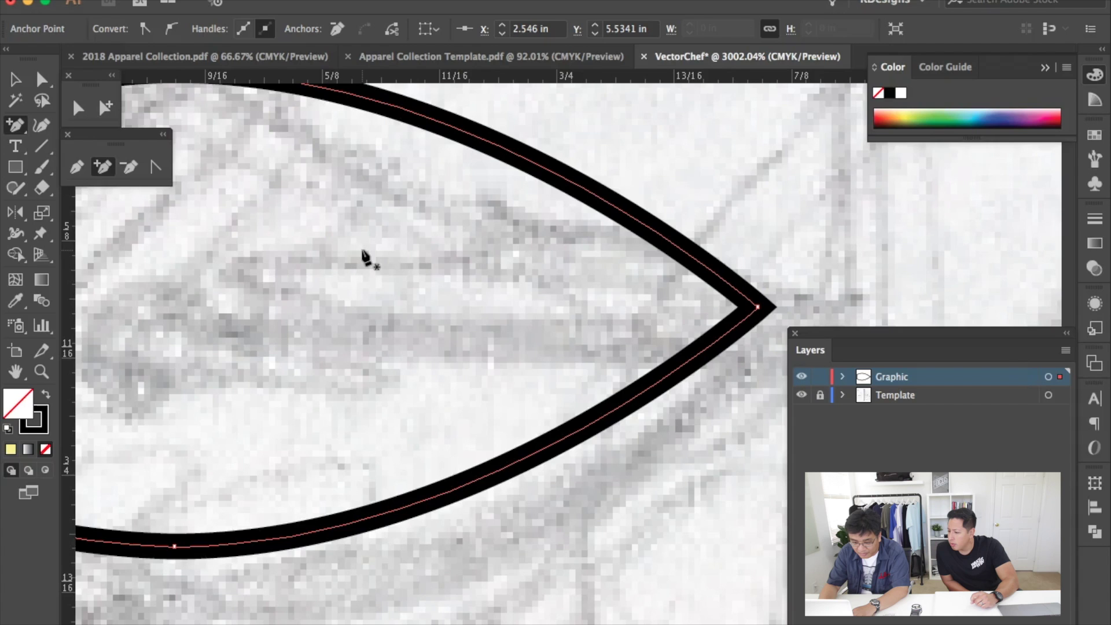
{"action": "key", "text": "minus"}
{"action": "left_click", "coordinate": [391, 310]}
{"action": "left_click", "coordinate": [382, 222]}
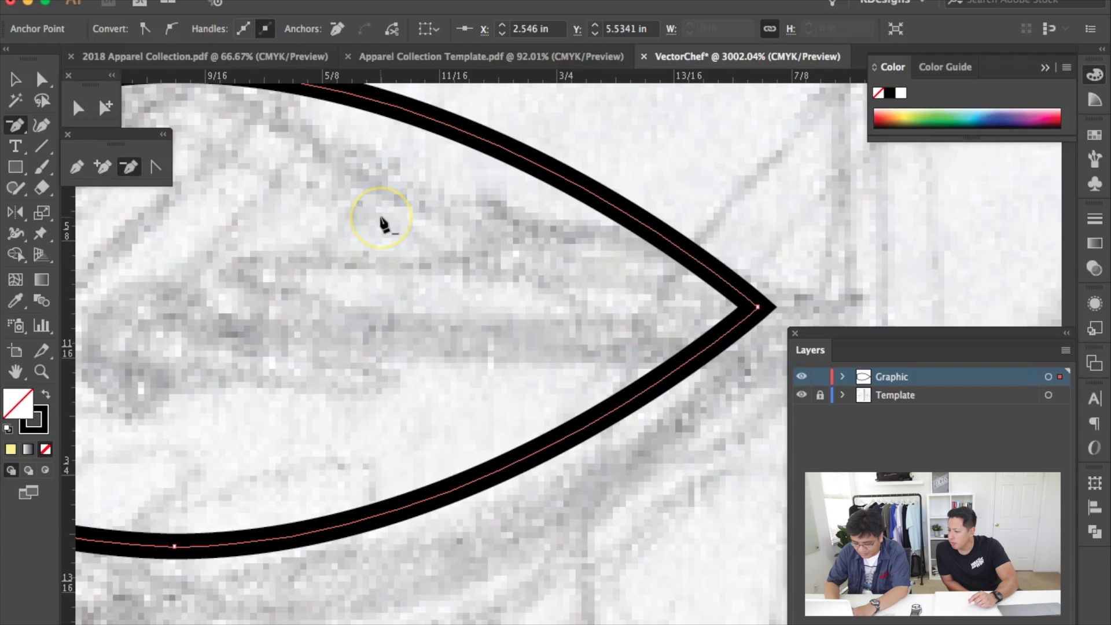
Try to pull direction handles out of the nib's tip anchor with the Pen tool and undo it
{"action": "key", "text": "p"}
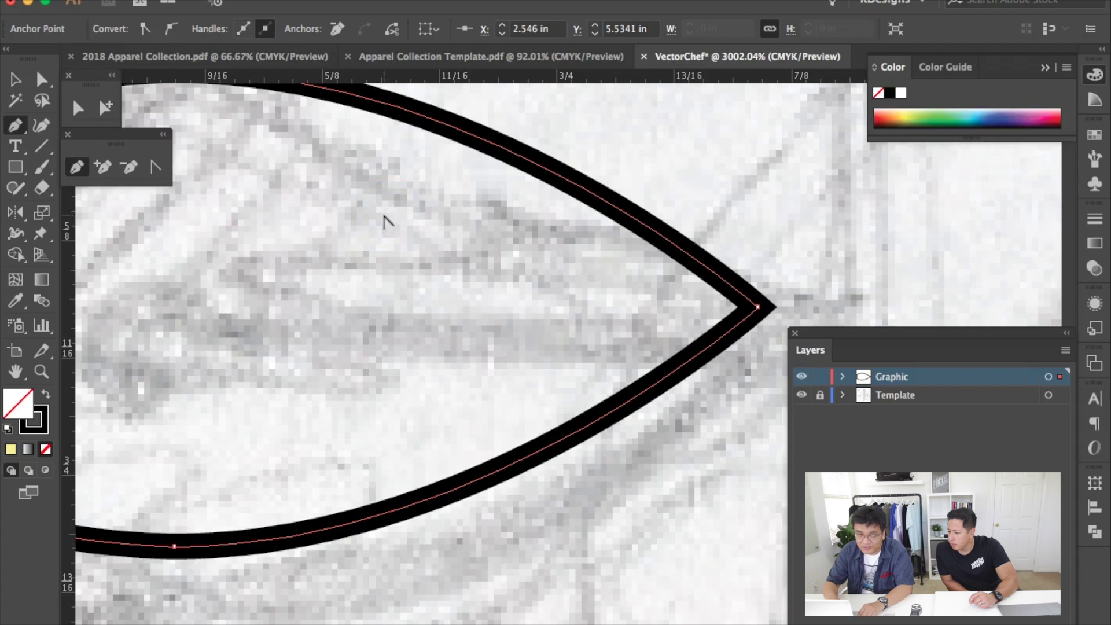
{"action": "left_click", "coordinate": [757, 308]}
{"action": "left_click_drag", "start_coordinate": [758, 308], "coordinate": [748, 133]}
{"action": "key", "text": "ctrl+z"}
Inspect the anchors at the middle of the nib's flat end up close and deselect the outline
{"action": "scroll", "coordinate": [414, 282], "scroll_direction": "left", "scroll_amount": 10}
{"action": "scroll", "coordinate": [330, 310], "scroll_direction": "up", "scroll_amount": 3}
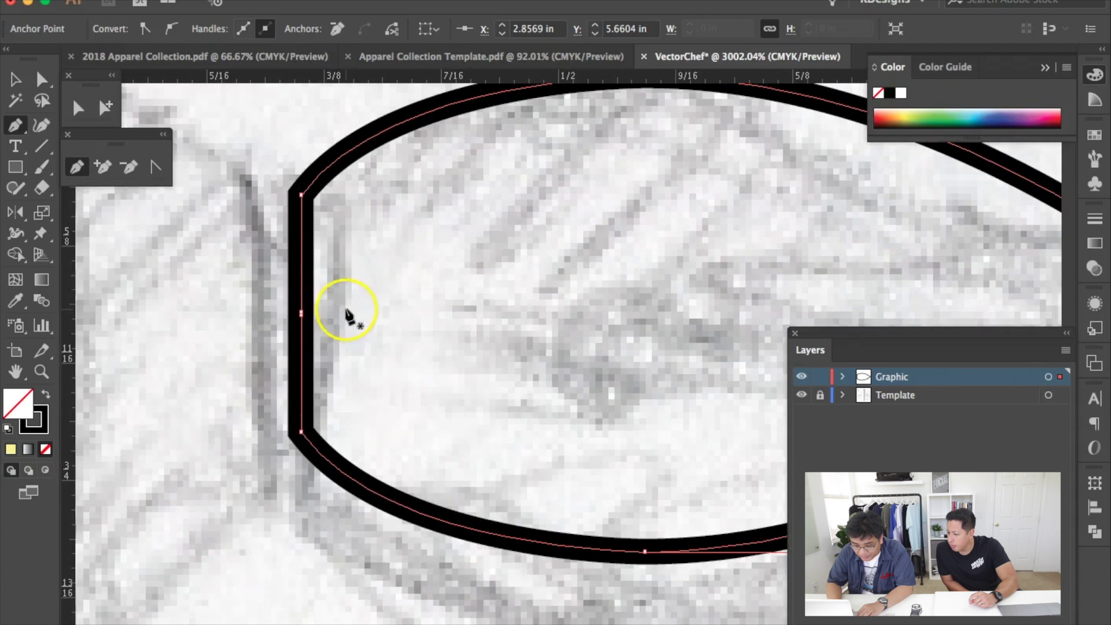
{"action": "scroll", "coordinate": [347, 318], "scroll_direction": "left", "scroll_amount": 3}
{"action": "scroll", "coordinate": [359, 318], "scroll_direction": "up", "scroll_amount": 5}
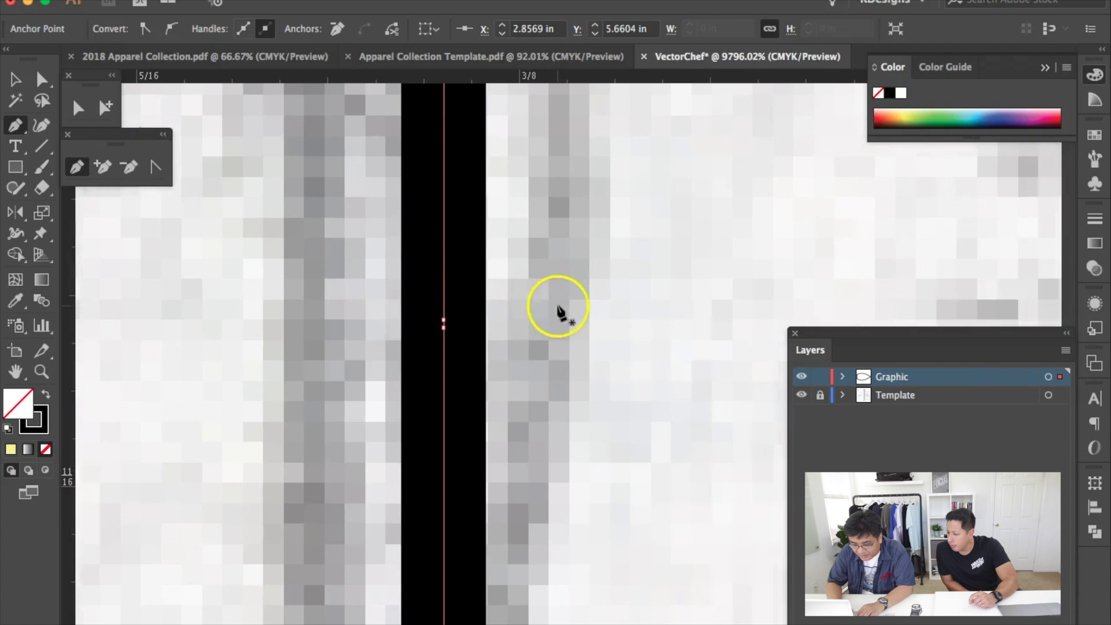
{"action": "left_click", "coordinate": [526, 343], "text": "super"}
{"action": "scroll", "coordinate": [533, 330], "scroll_direction": "down", "scroll_amount": 2}
{"action": "scroll", "coordinate": [533, 335], "scroll_direction": "down", "scroll_amount": 10}
Test-fill the nib outline with an olive colour, set its fill back to None, and deselect it
{"action": "left_click", "coordinate": [496, 258], "text": "ctrl"}
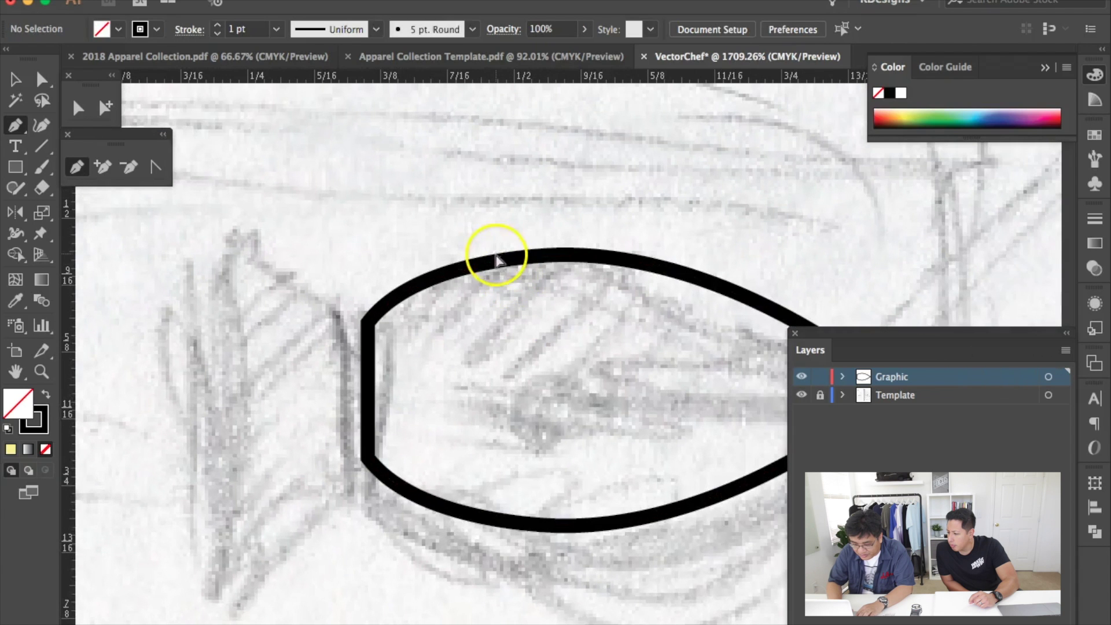
{"action": "left_click", "coordinate": [898, 110]}
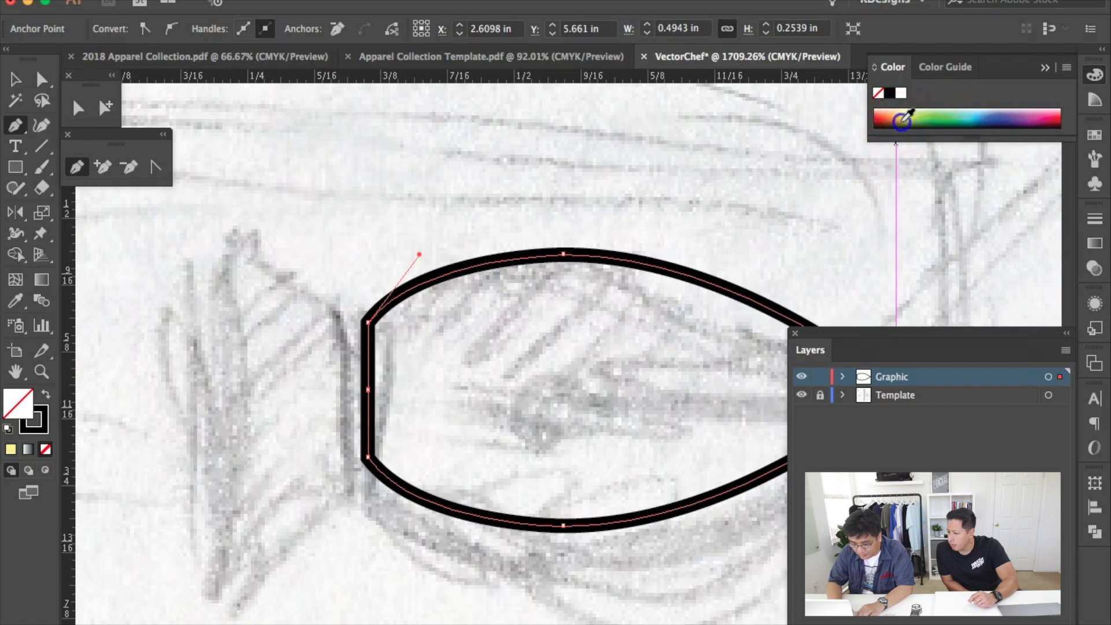
{"action": "scroll", "coordinate": [721, 221], "scroll_direction": "right", "scroll_amount": 5}
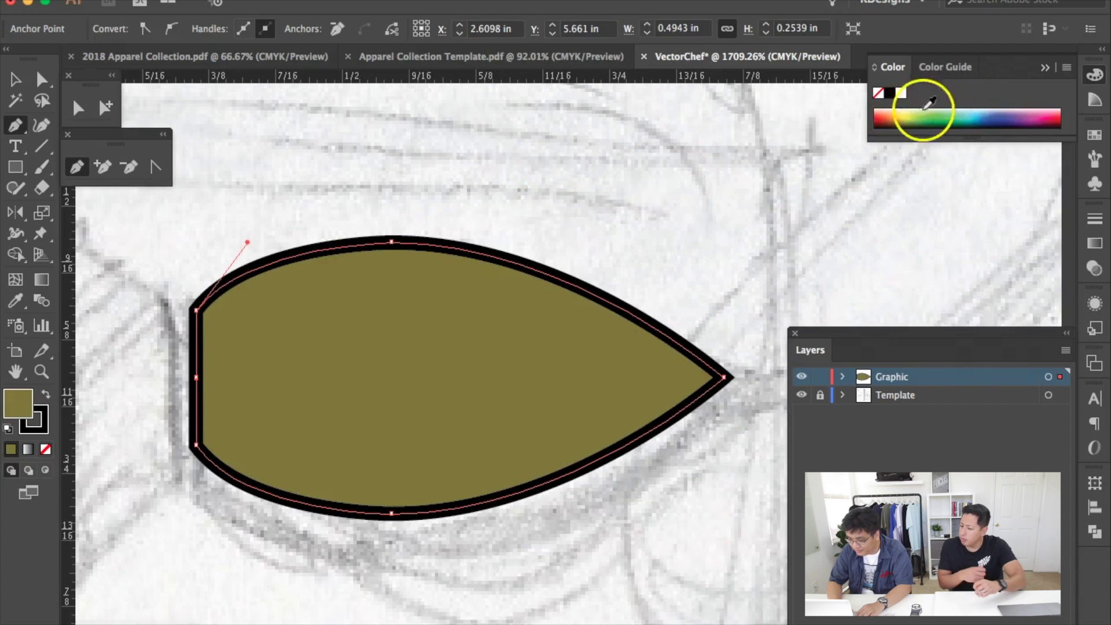
{"action": "key", "text": "/"}
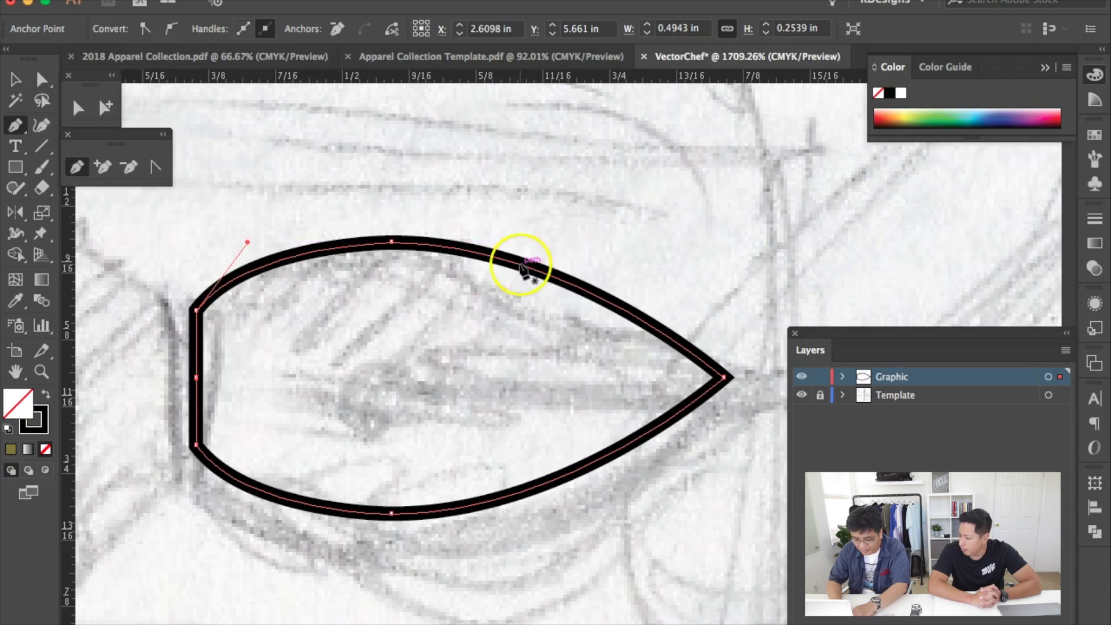
{"action": "scroll", "coordinate": [520, 265], "scroll_direction": "down", "scroll_amount": 2}
{"action": "left_click", "coordinate": [428, 382], "text": "super"}
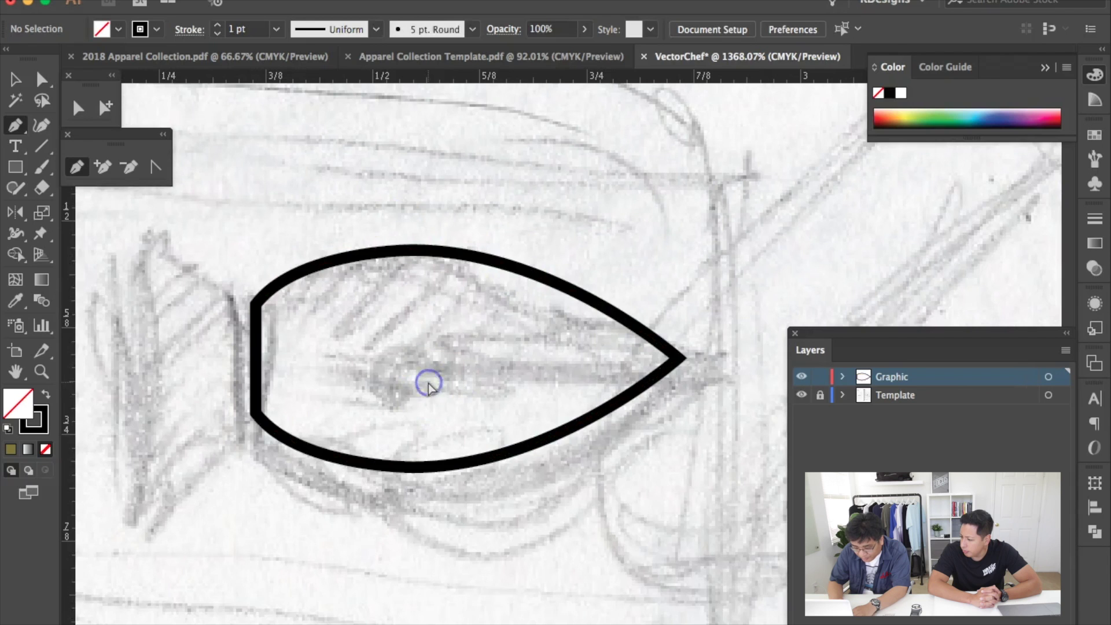
Draw a horizontal slit rectangle about 0.28 × 0.027 in from the nib's middle to near its tip and fill it black
{"action": "key", "text": "m"}
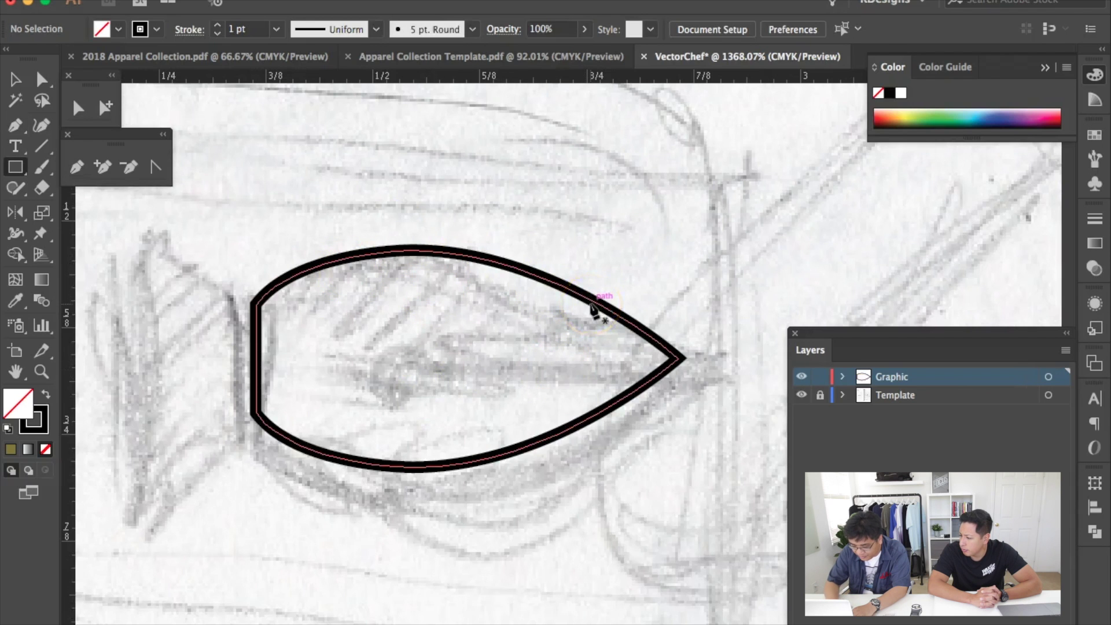
{"action": "mouse_move", "coordinate": [666, 349]}
{"action": "left_mouse_down"}
{"action": "mouse_move", "coordinate": [666, 377]}
{"action": "mouse_move", "coordinate": [426, 372]}
{"action": "left_mouse_up"}
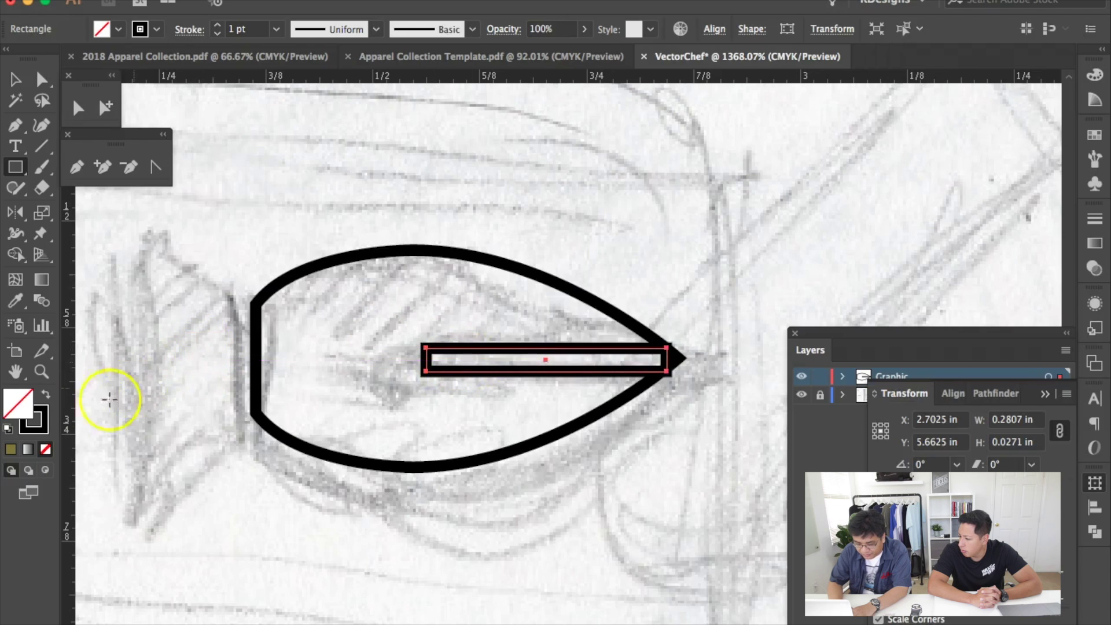
{"action": "left_click", "coordinate": [45, 413]}
{"action": "left_click", "coordinate": [15, 400]}
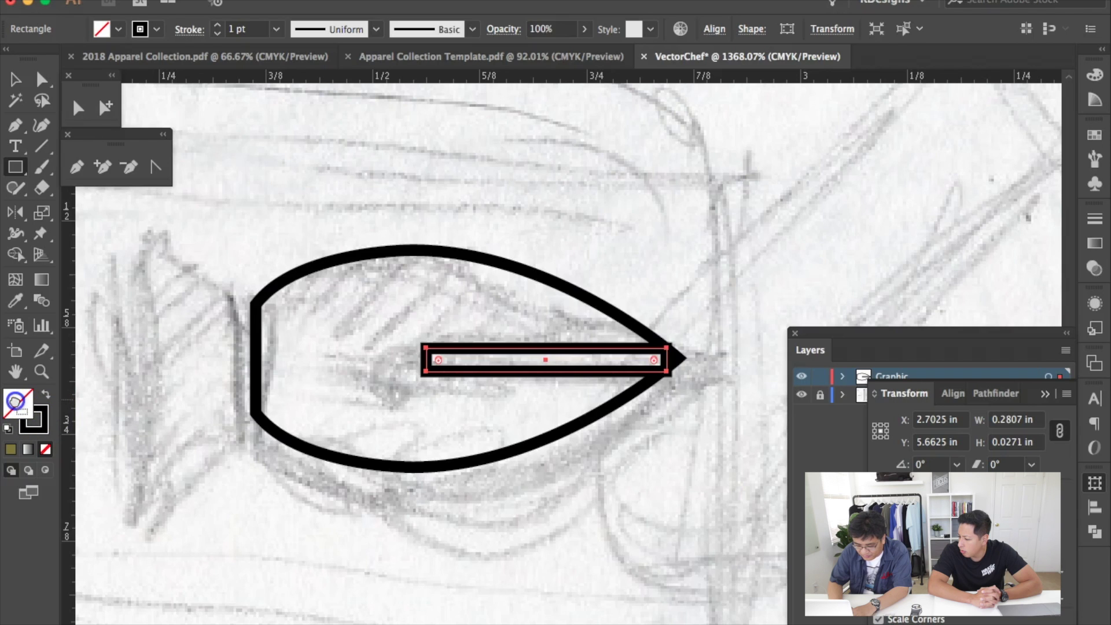
{"action": "left_click_drag", "start_coordinate": [45, 413], "coordinate": [15, 401]}
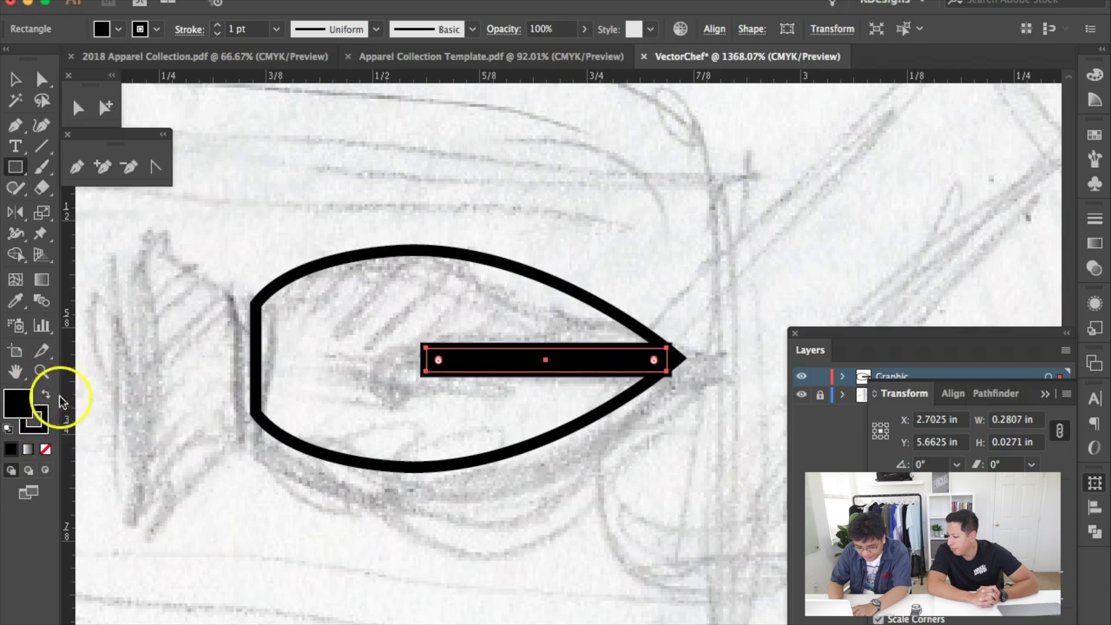
Set the slit rectangle's stroke to None, keeping its black fill
{"action": "key", "text": "x"}
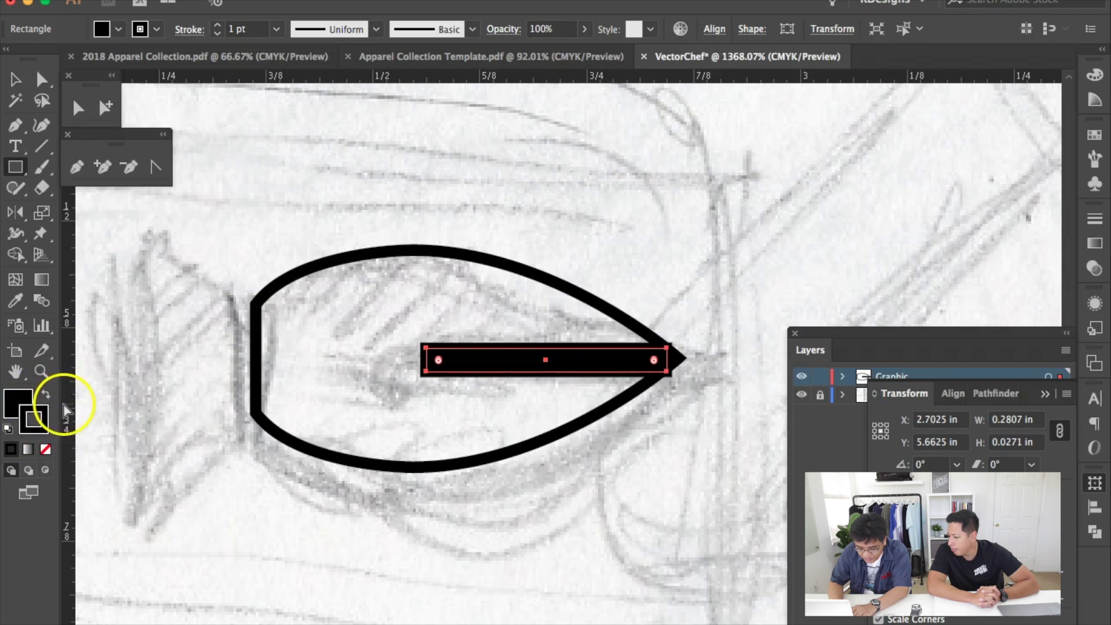
{"action": "key", "text": "x"}
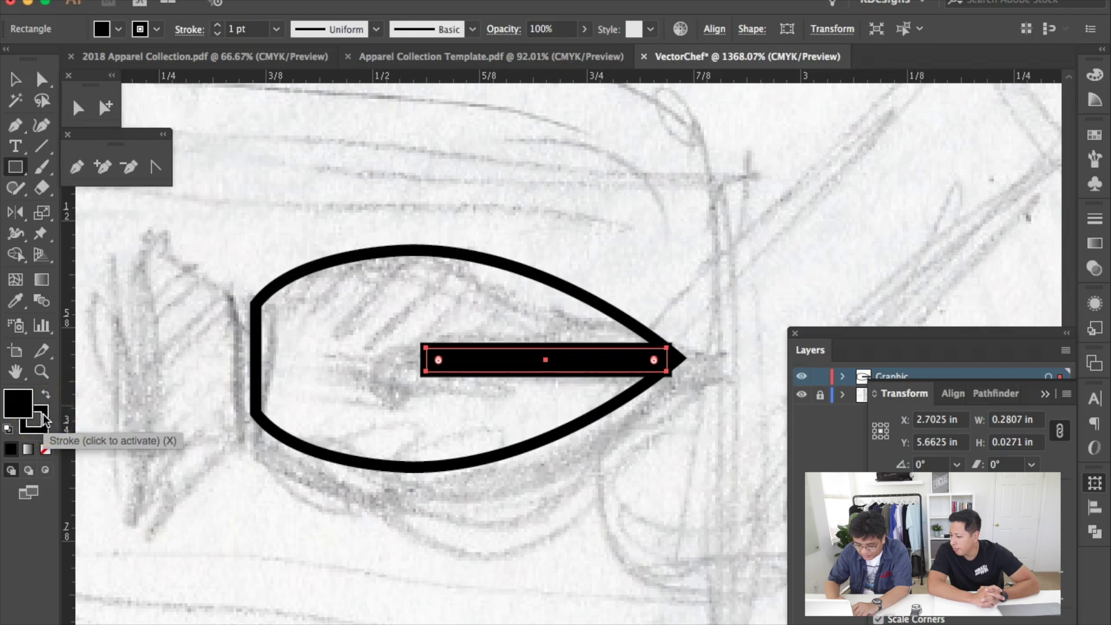
{"action": "left_click", "coordinate": [58, 386]}
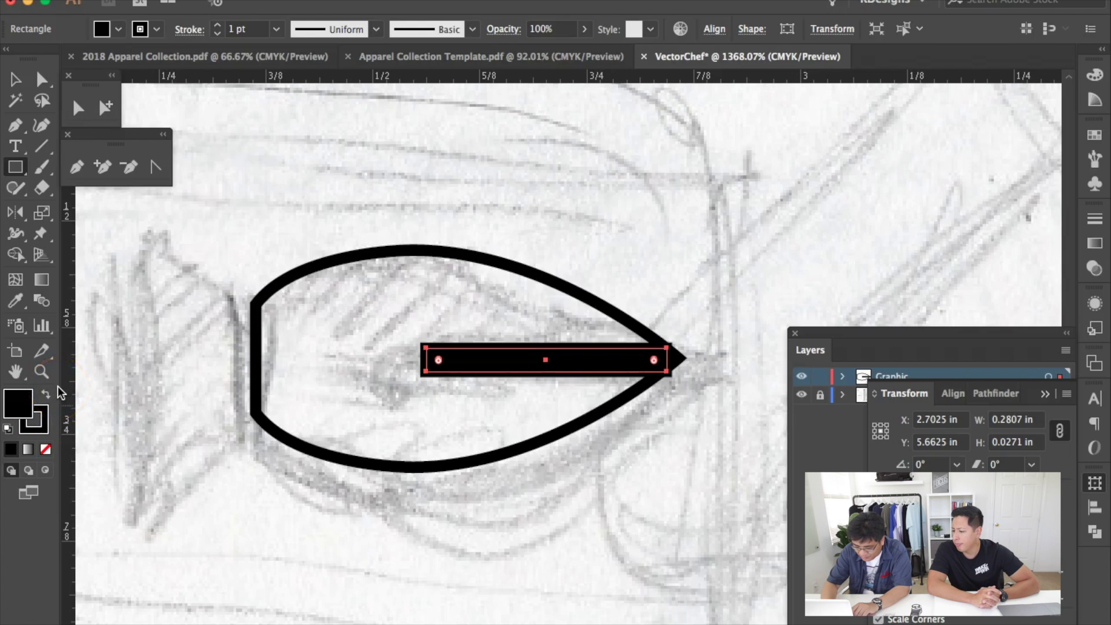
{"action": "left_click", "coordinate": [27, 403]}
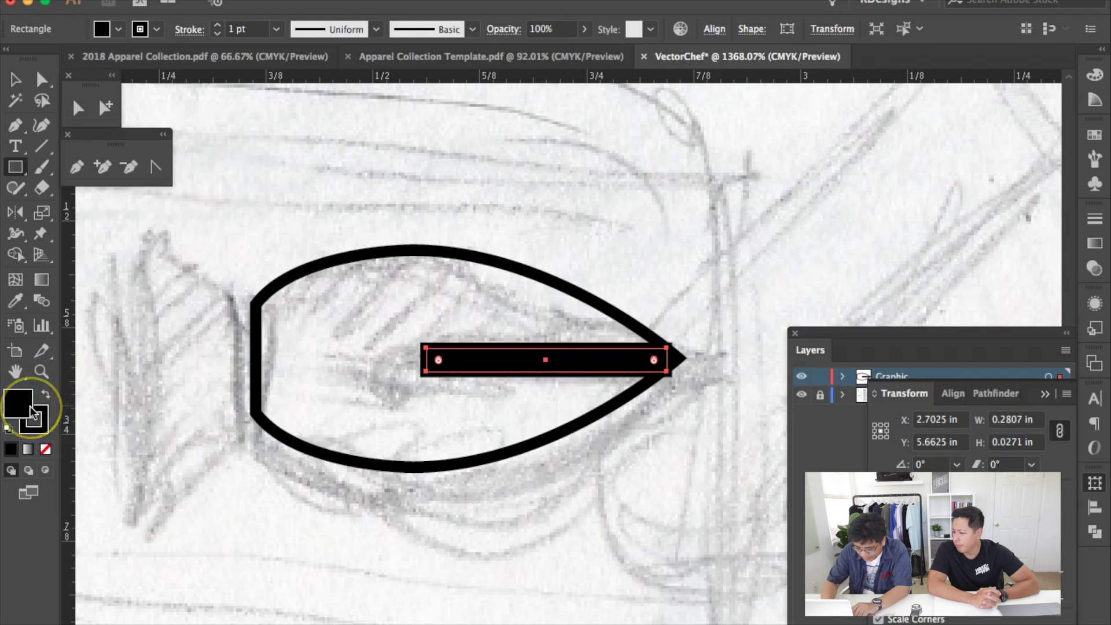
{"action": "left_click", "coordinate": [43, 398]}
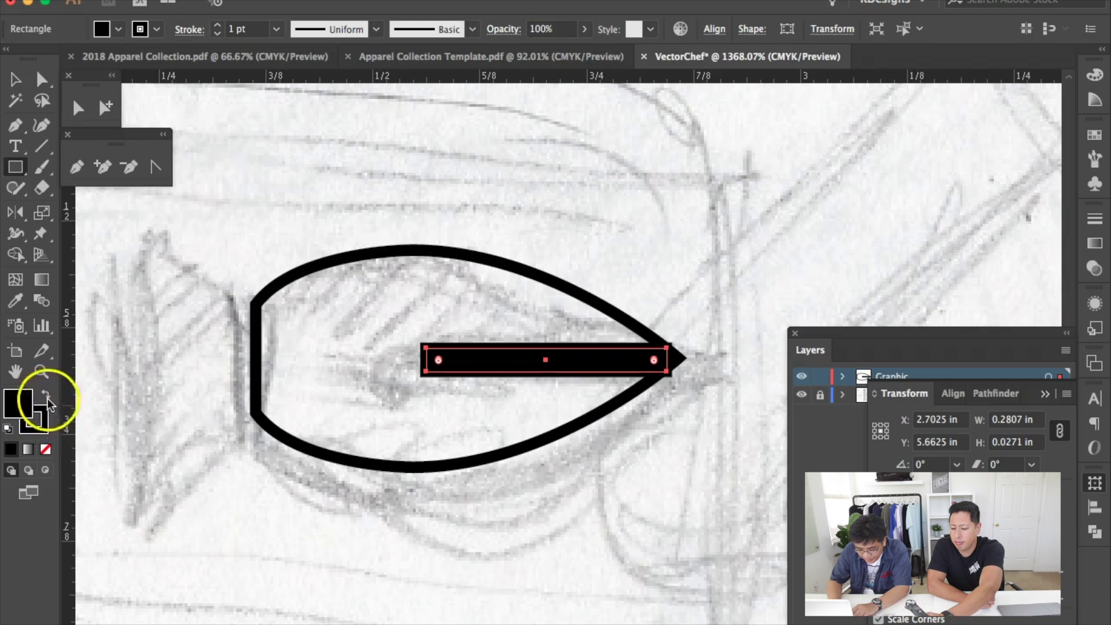
{"action": "left_click", "coordinate": [45, 415]}
{"action": "left_click", "coordinate": [46, 449]}
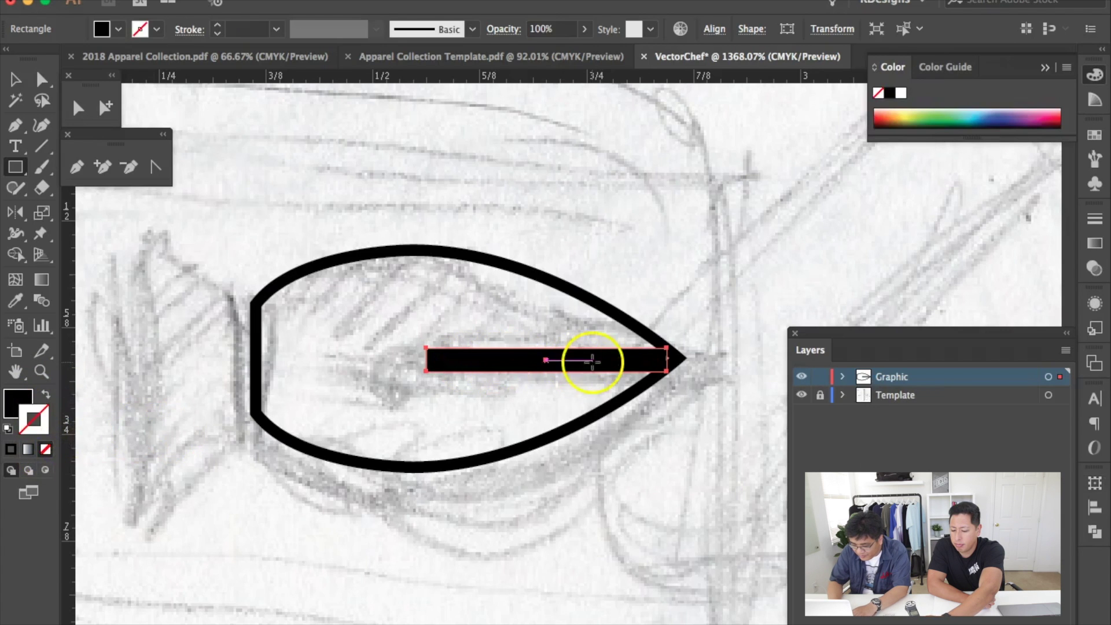
Add an anchor midway on the slit rectangle's short edge near the tip, move it onto the nib's tip anchor, and deselect
{"action": "scroll", "coordinate": [590, 364], "scroll_direction": "up", "scroll_amount": 3}
{"action": "scroll", "coordinate": [589, 365], "scroll_direction": "right", "scroll_amount": 4}
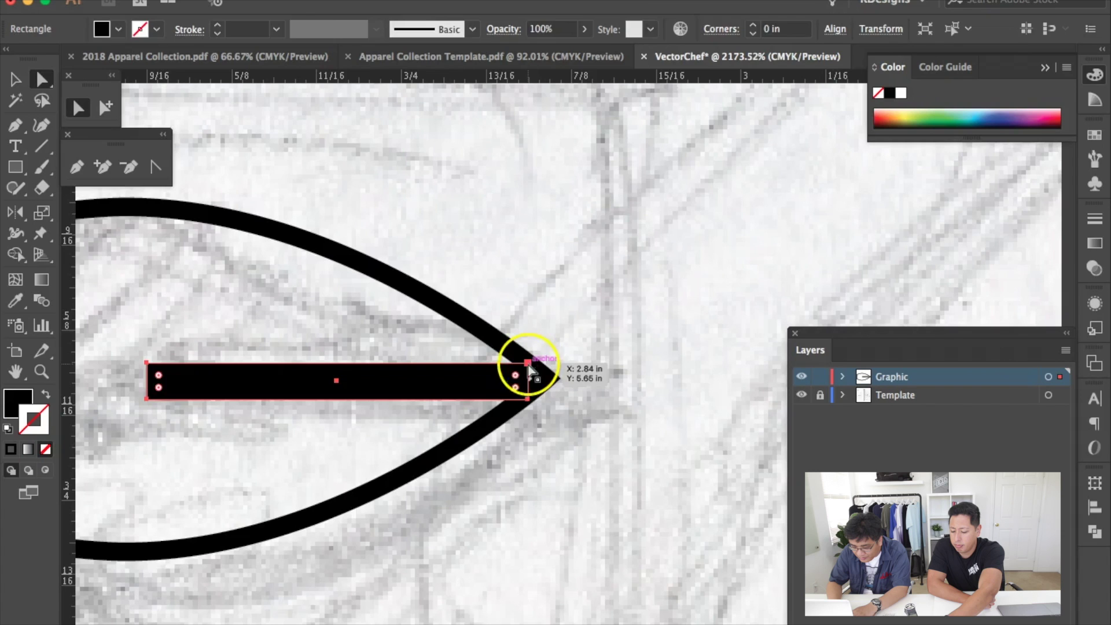
{"action": "left_click", "coordinate": [527, 363]}
{"action": "left_click", "coordinate": [528, 398], "text": "shift"}
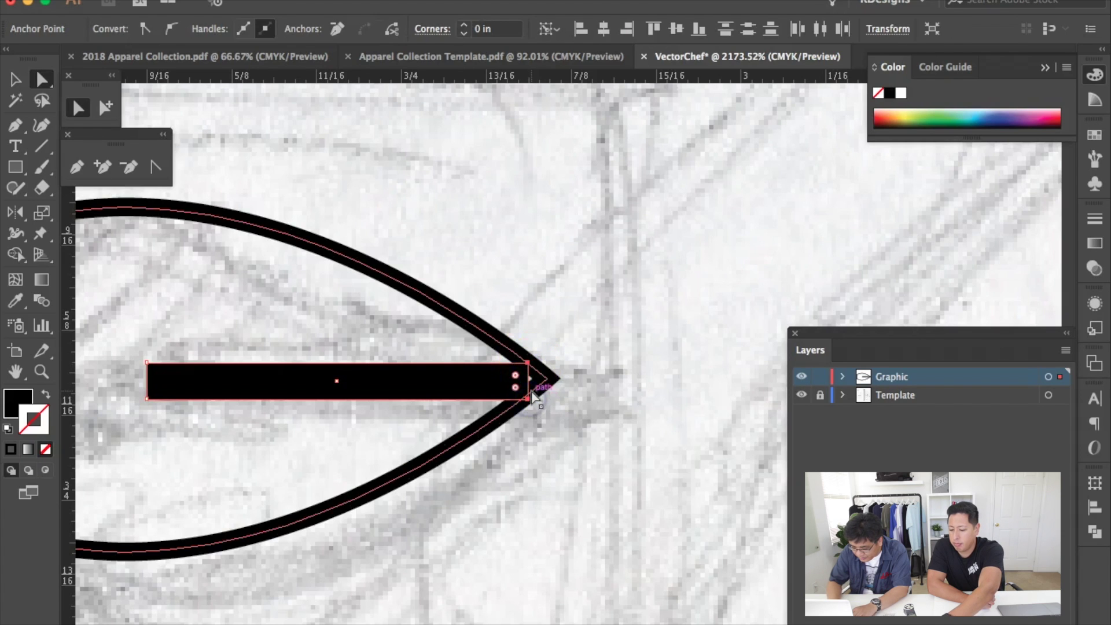
{"action": "key", "text": "p"}
{"action": "left_click_drag", "start_coordinate": [528, 378], "coordinate": [550, 377]}
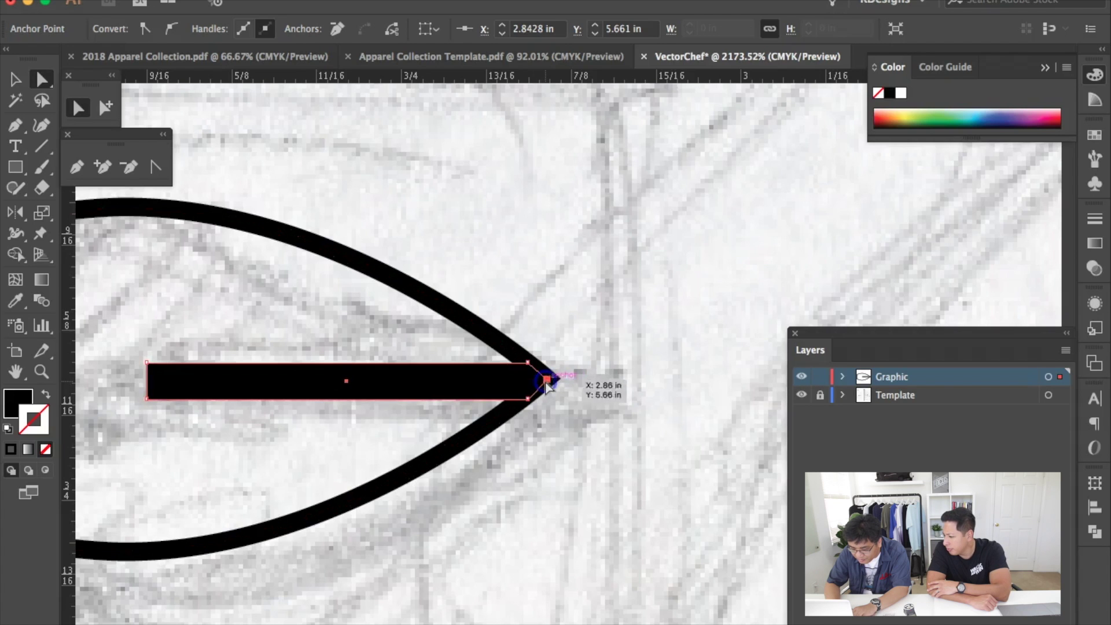
{"action": "scroll", "coordinate": [599, 405], "scroll_direction": "down", "scroll_amount": 3}
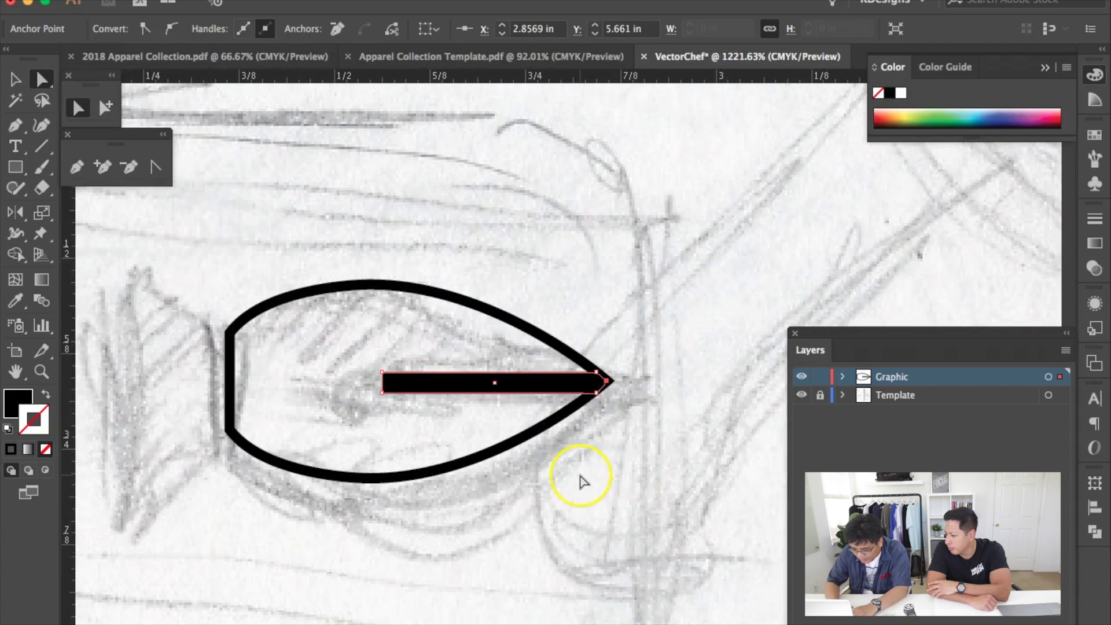
{"action": "left_click", "coordinate": [577, 478]}
Draw a black circle about 0.057 in across centred on the slit's inner end and deselect it
{"action": "key", "text": "l"}
{"action": "left_click_drag", "start_coordinate": [359, 365], "coordinate": [404, 399]}
{"action": "scroll", "coordinate": [404, 398], "scroll_direction": "down", "scroll_amount": 3}
{"action": "scroll", "coordinate": [403, 398], "scroll_direction": "left", "scroll_amount": 3}
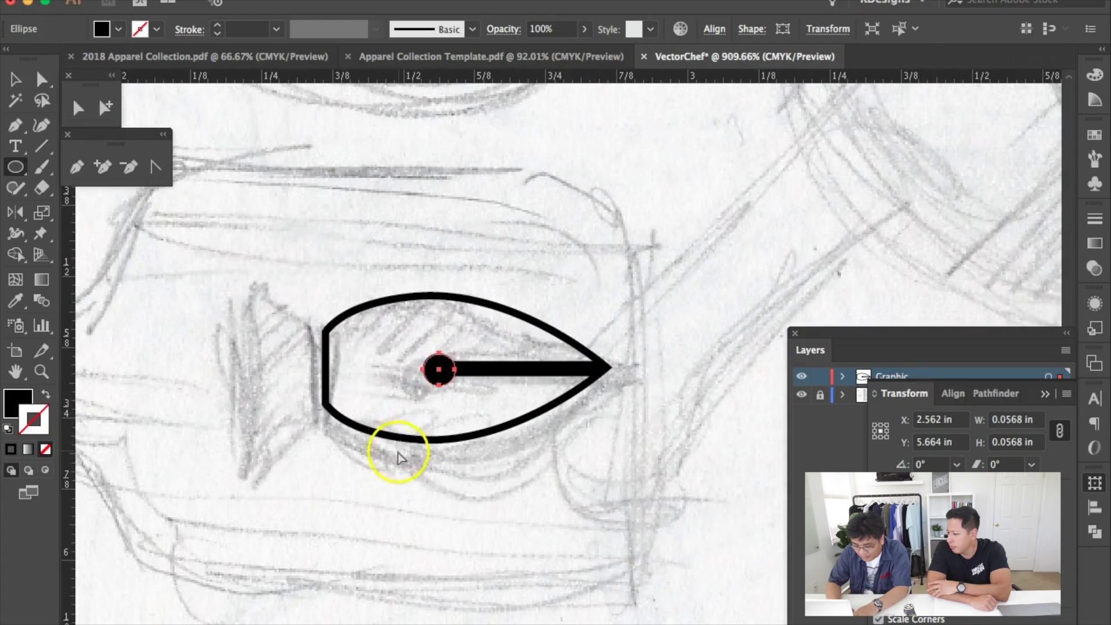
{"action": "left_click", "coordinate": [381, 481], "text": "super"}
{"action": "scroll", "coordinate": [390, 466], "scroll_direction": "left", "scroll_amount": 3}
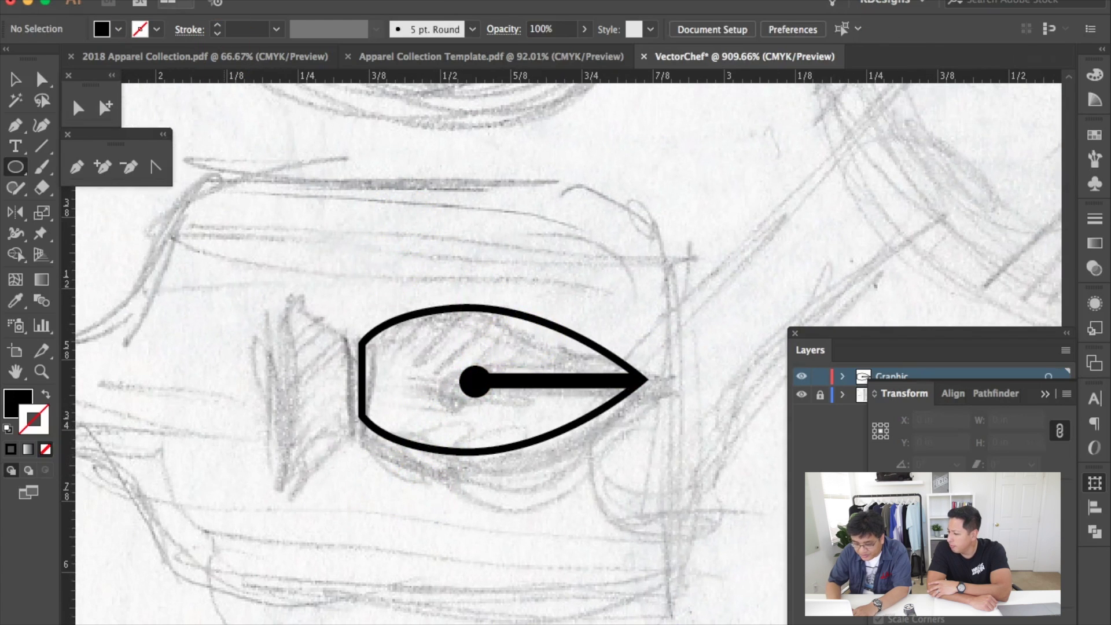
Activate the Group Selection tool and check the overlapping circle and slit in Outline view before returning to Preview
{"action": "left_click", "coordinate": [105, 107]}
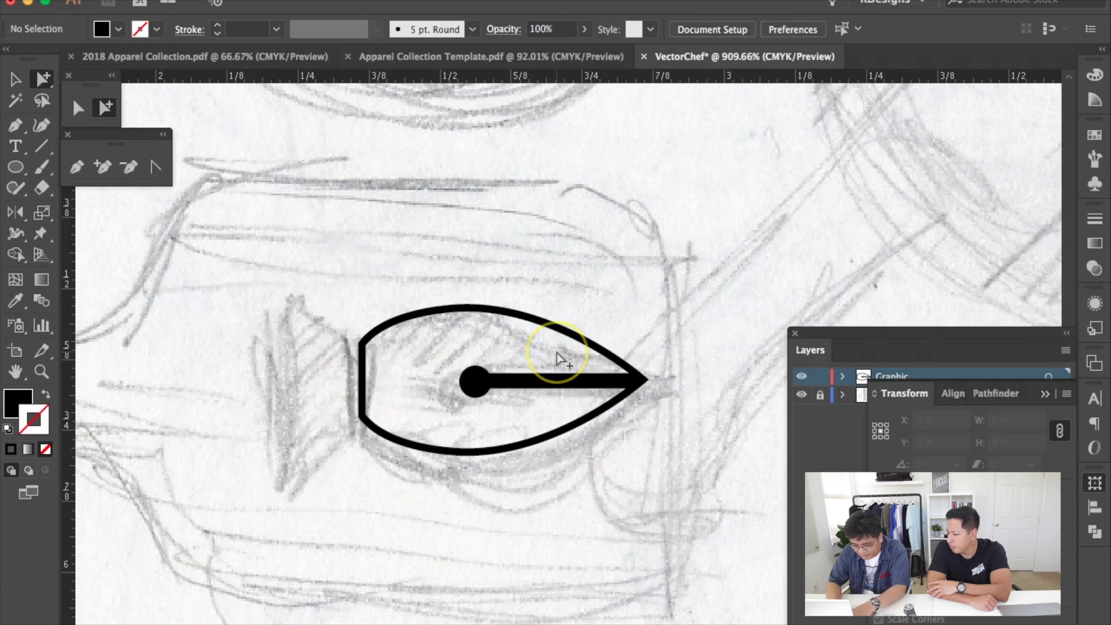
{"action": "key", "text": "super+y"}
{"action": "scroll", "coordinate": [556, 354], "scroll_direction": "up", "scroll_amount": 5}
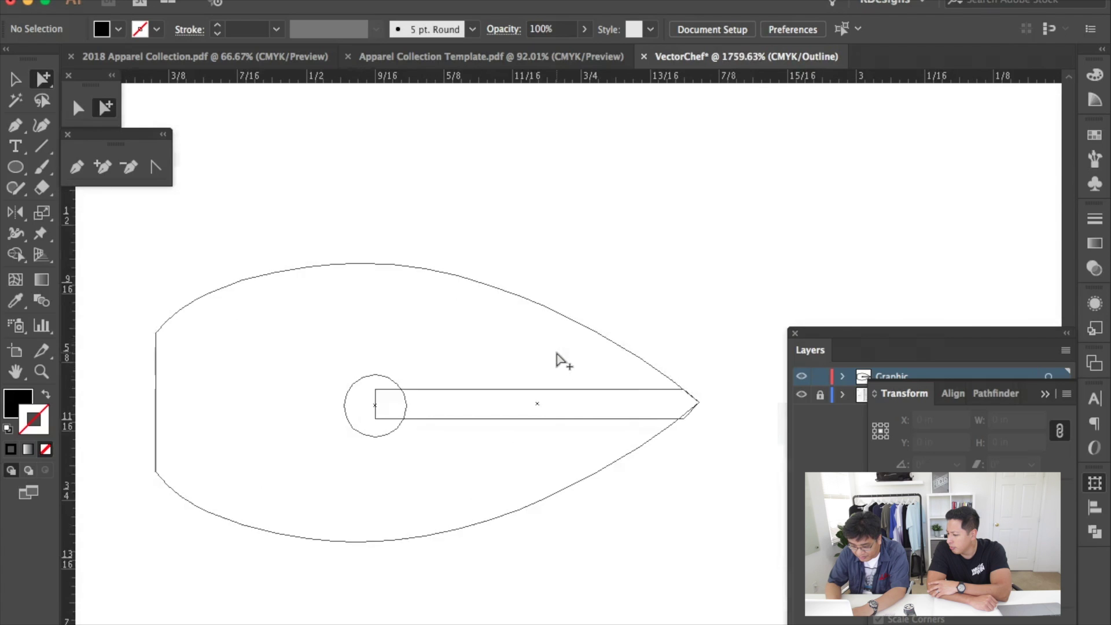
{"action": "key", "text": "super+y"}
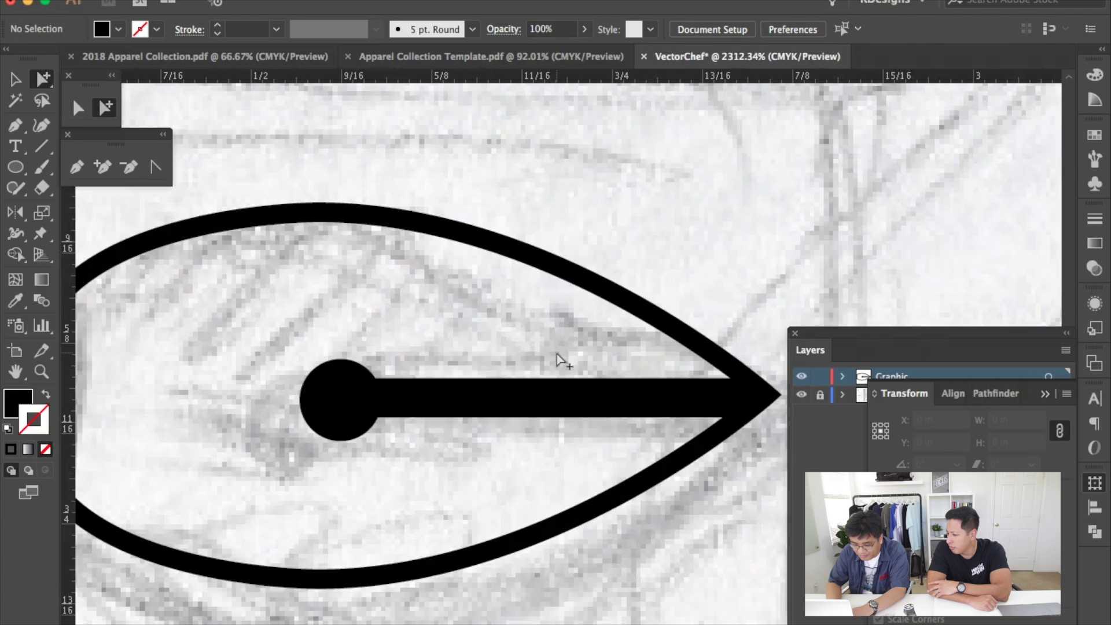
Select the circle and the slit bar, unite them into one shape with Pathfinder, and switch to Outline view
{"action": "left_click_drag", "start_coordinate": [337, 341], "coordinate": [469, 449]}
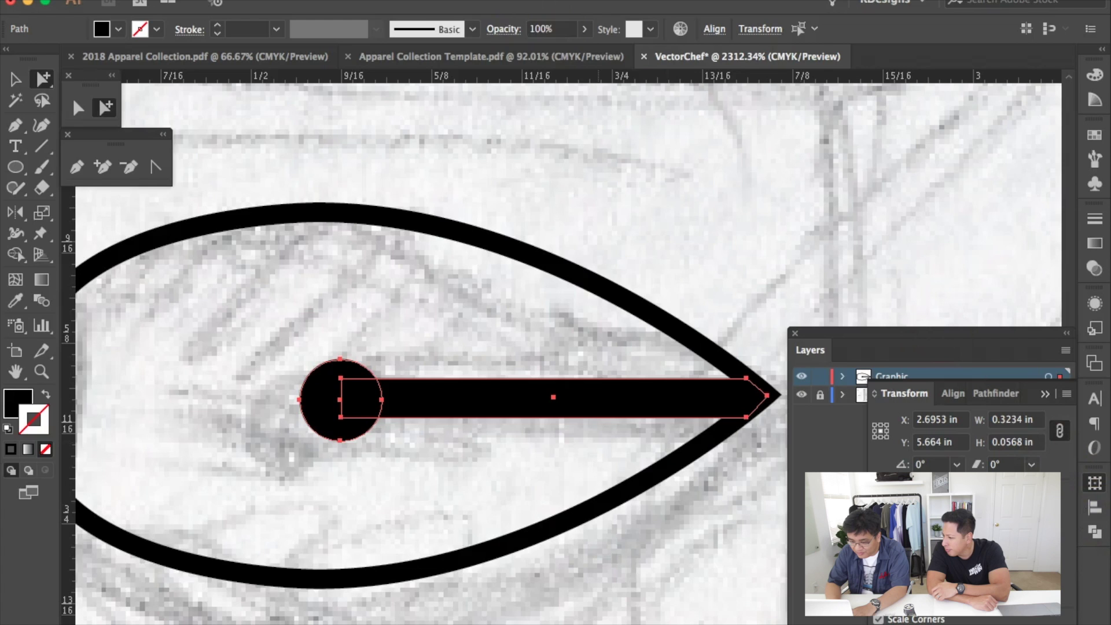
{"action": "left_click", "coordinate": [425, 0]}
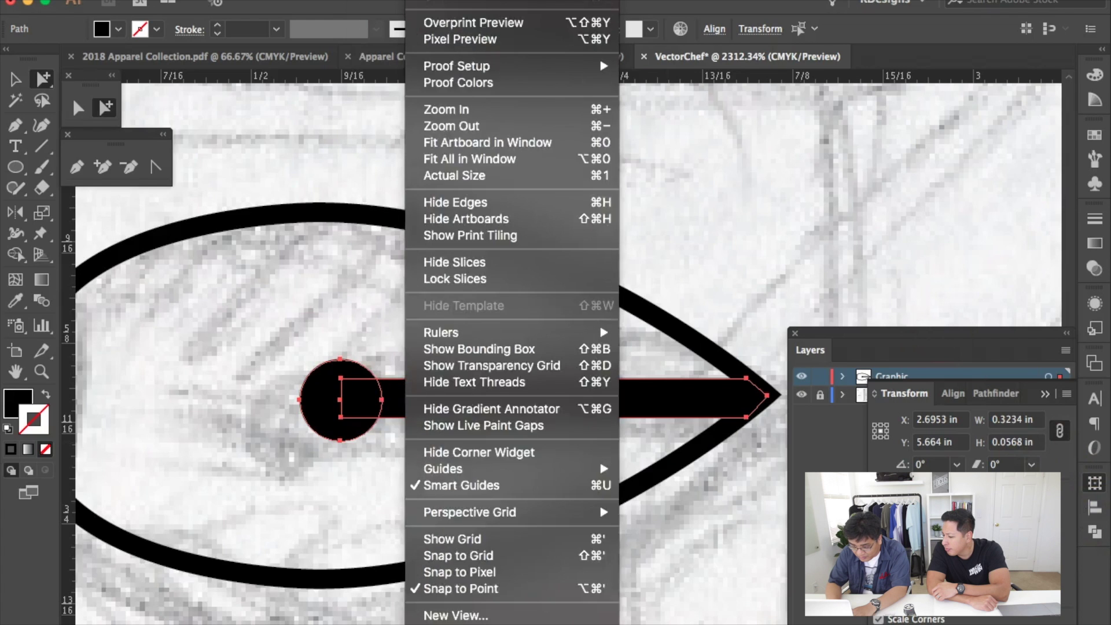
{"action": "mouse_move", "coordinate": [475, 0]}
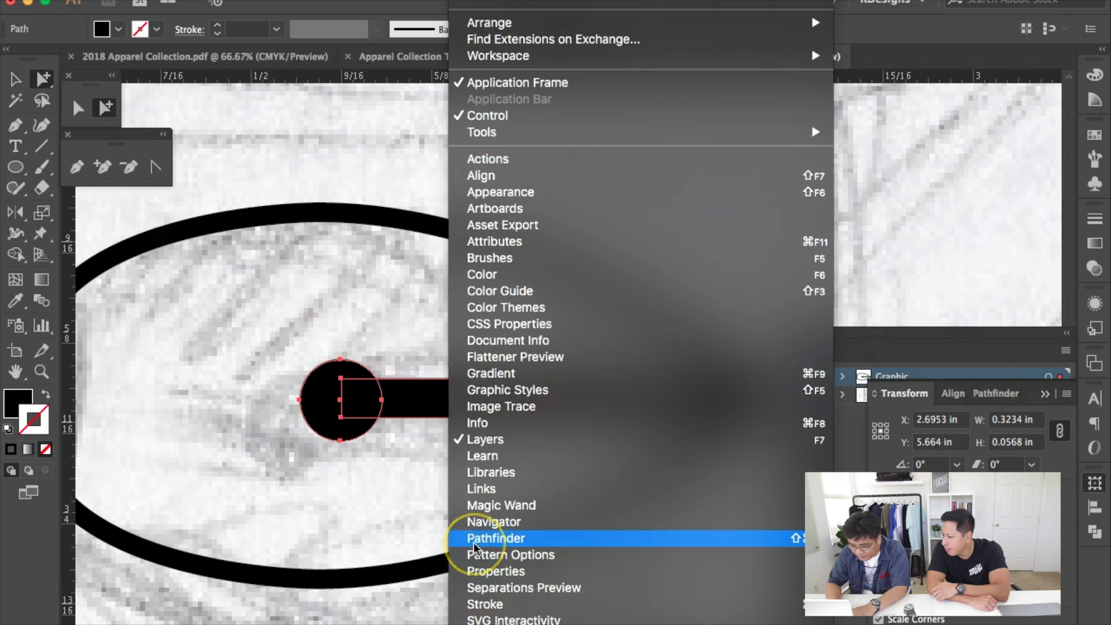
{"action": "left_click", "coordinate": [1092, 555]}
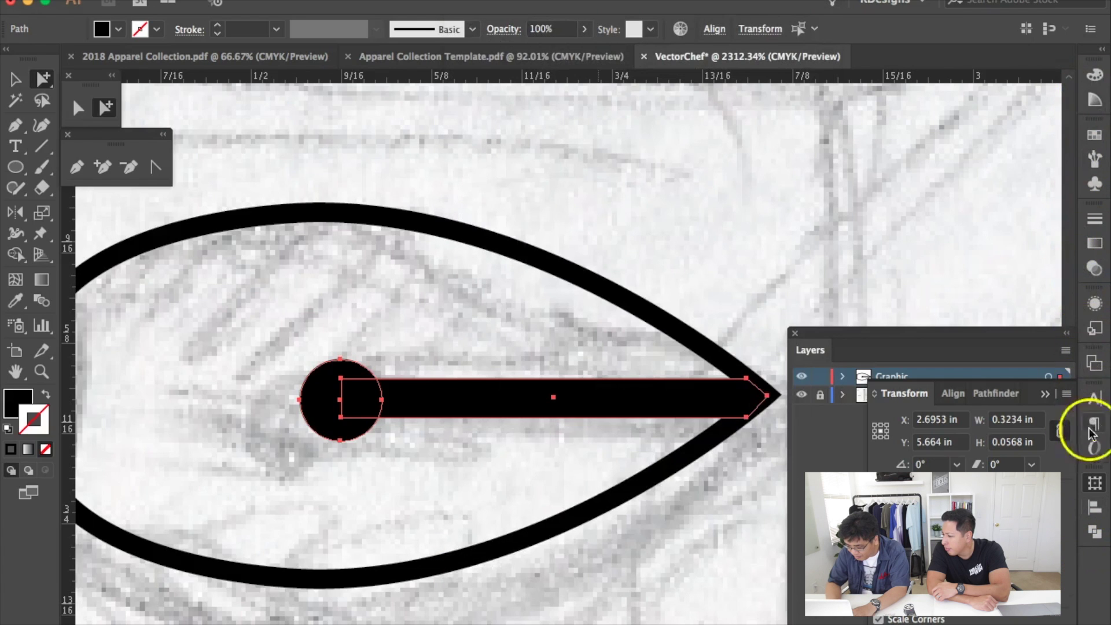
{"action": "left_click", "coordinate": [1099, 486]}
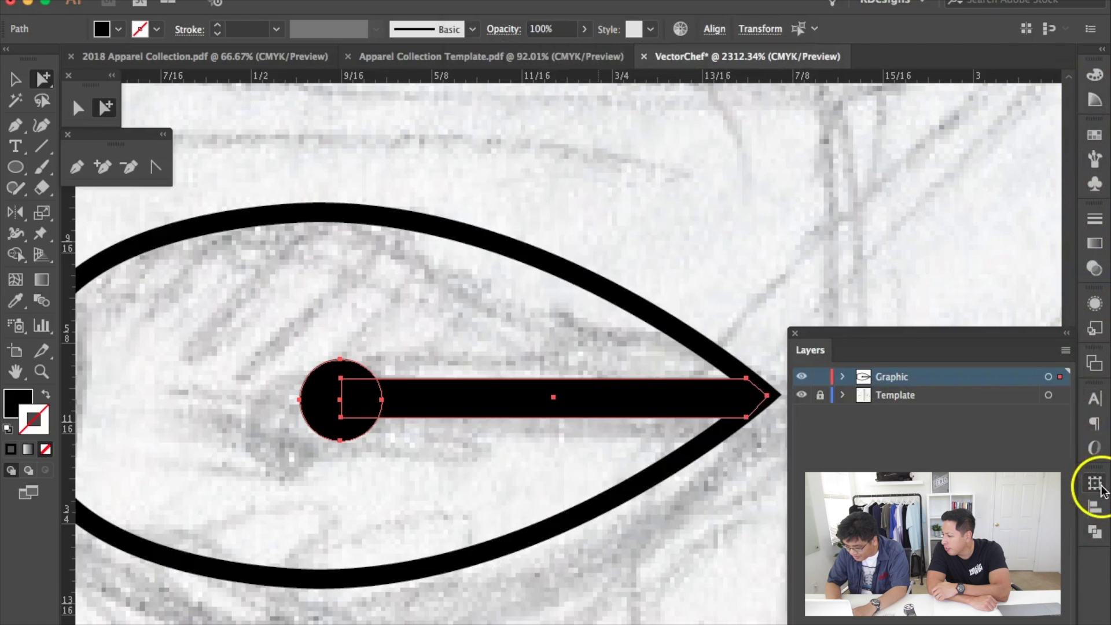
{"action": "left_click", "coordinate": [1095, 532]}
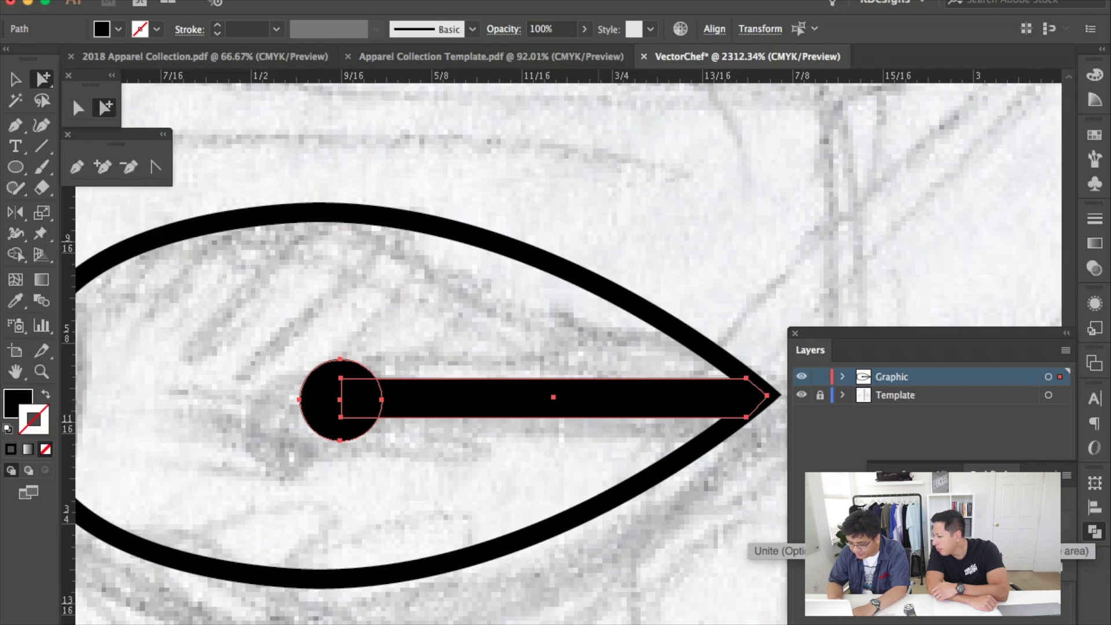
{"action": "left_click", "coordinate": [810, 533]}
{"action": "left_click", "coordinate": [426, 415]}
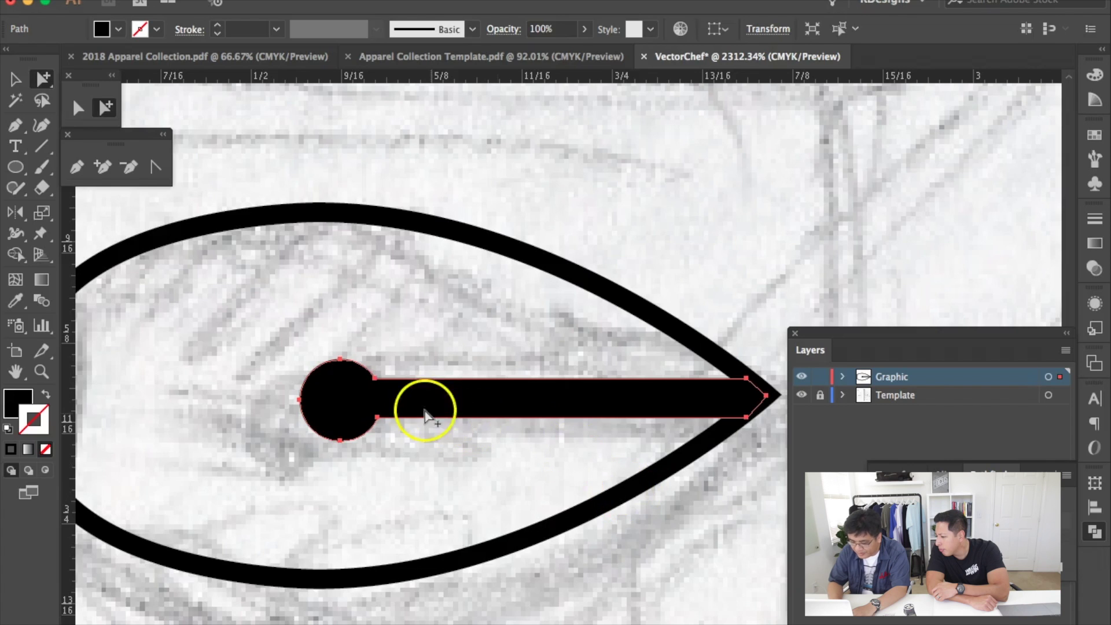
{"action": "key", "text": "super+y"}
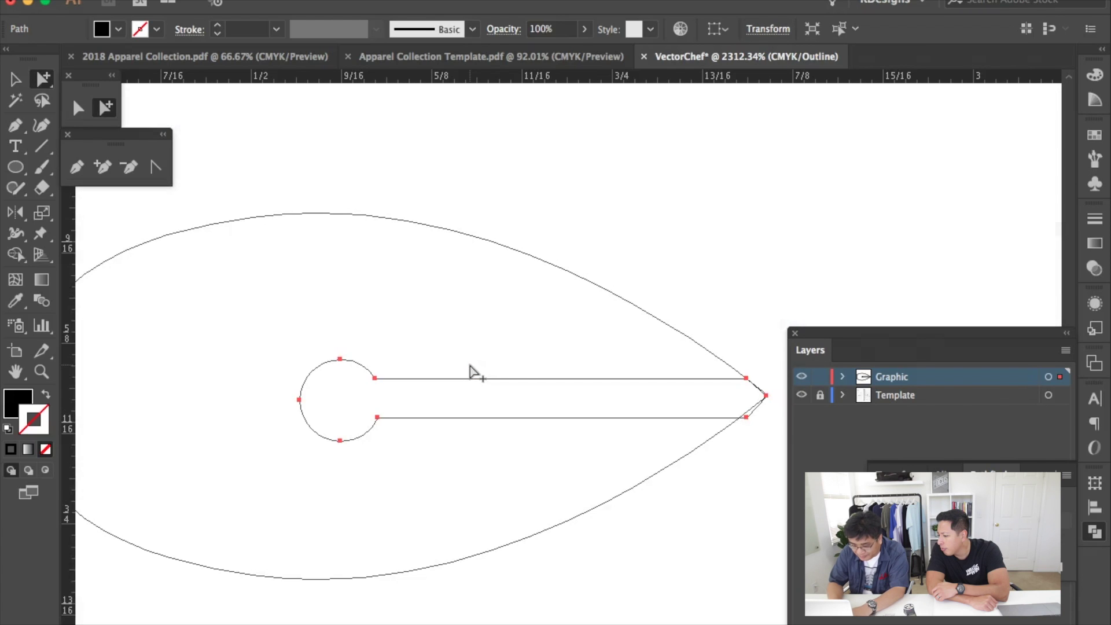
Compare the united slit shape in Outline and Preview views, return to Preview and deselect it
{"action": "key", "text": "super+y"}
{"action": "key", "text": "super+y"}
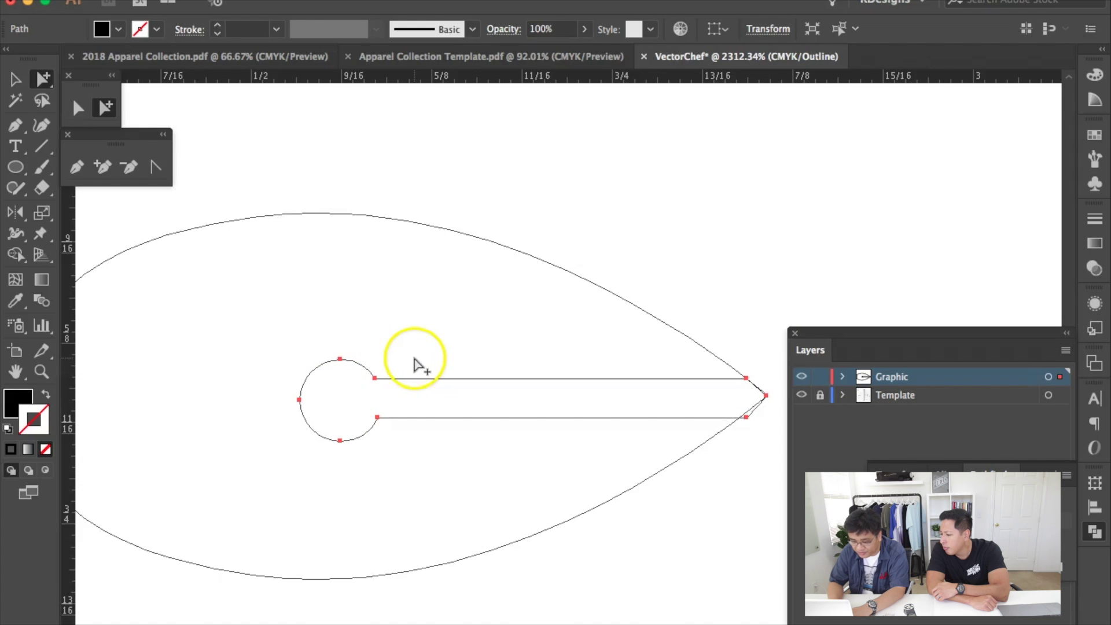
{"action": "key", "text": "super+y"}
{"action": "key", "text": "super+minus"}
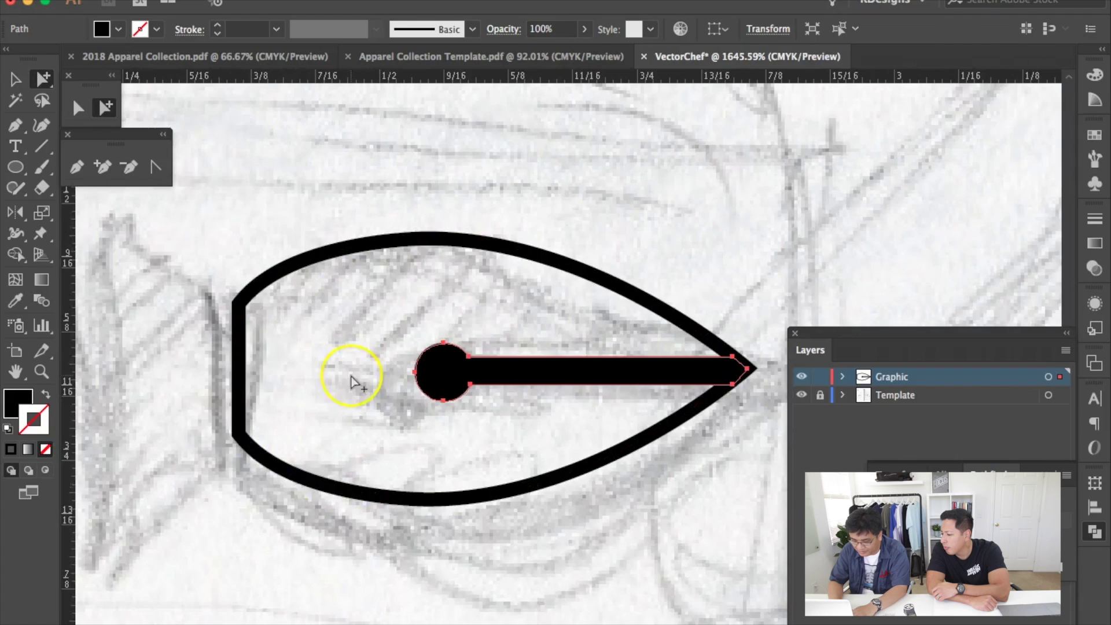
{"action": "key", "text": "super+minus"}
{"action": "key", "text": "super+minus"}
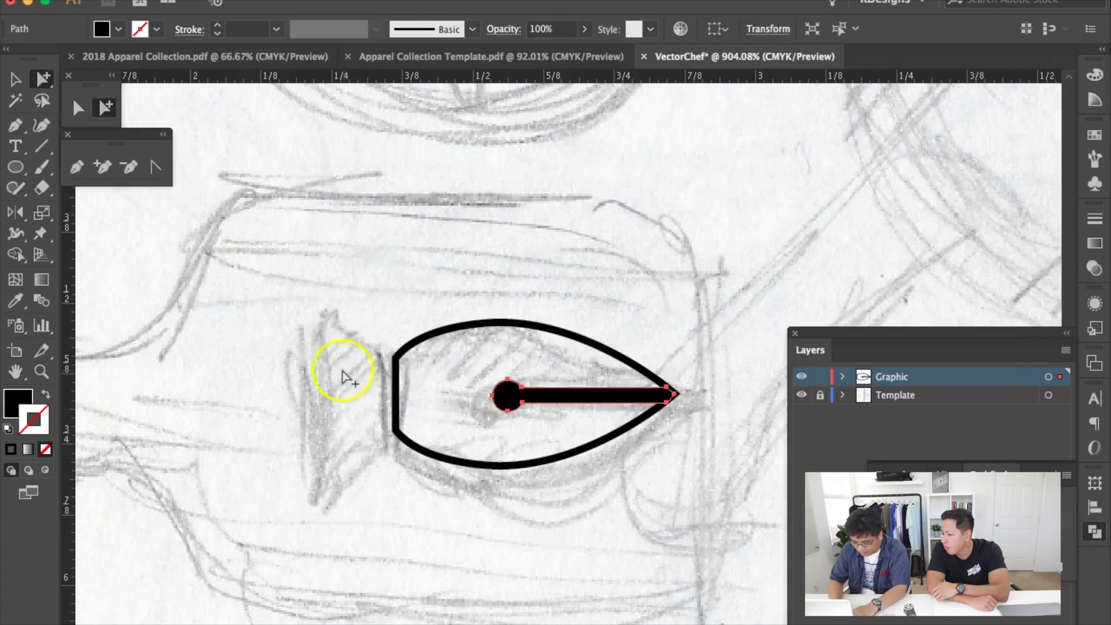
{"action": "left_click", "coordinate": [442, 404]}
{"action": "scroll", "coordinate": [446, 412], "scroll_direction": "left", "scroll_amount": 3}
{"action": "scroll", "coordinate": [445, 412], "scroll_direction": "up", "scroll_amount": 1}
{"action": "key", "text": "p"}
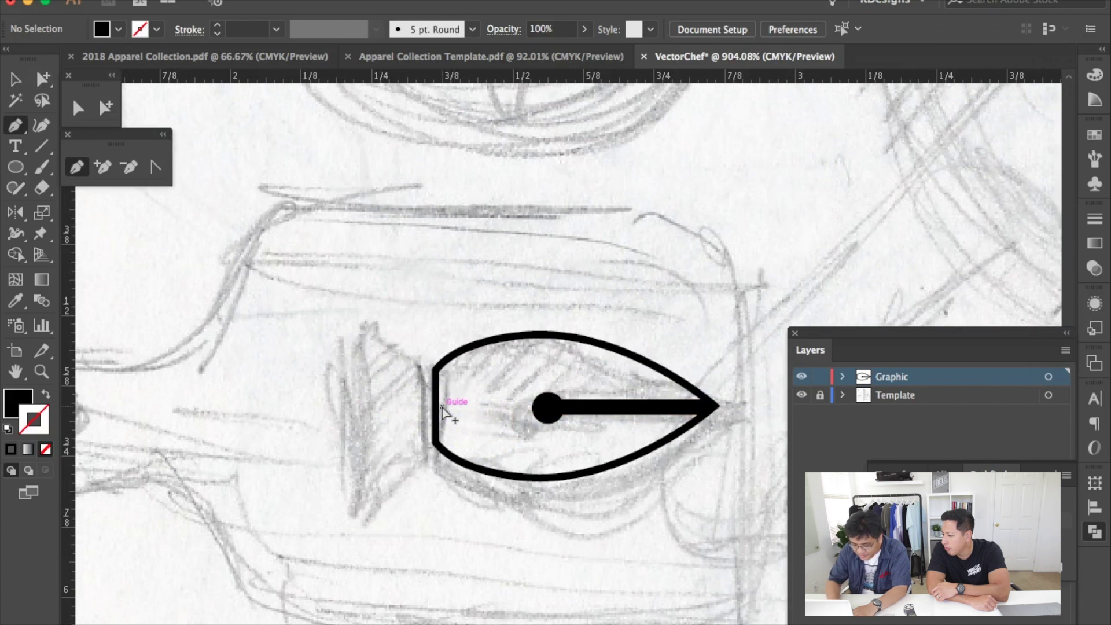
{"action": "left_click", "coordinate": [433, 370]}
{"action": "left_click", "coordinate": [434, 369]}
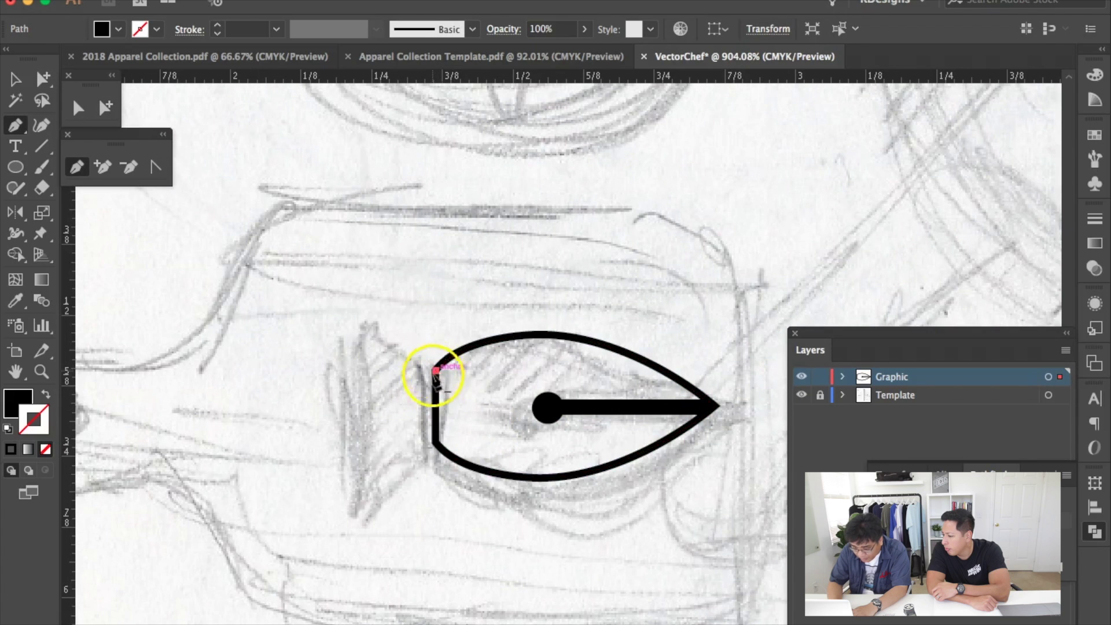
{"action": "key", "text": "super+z"}
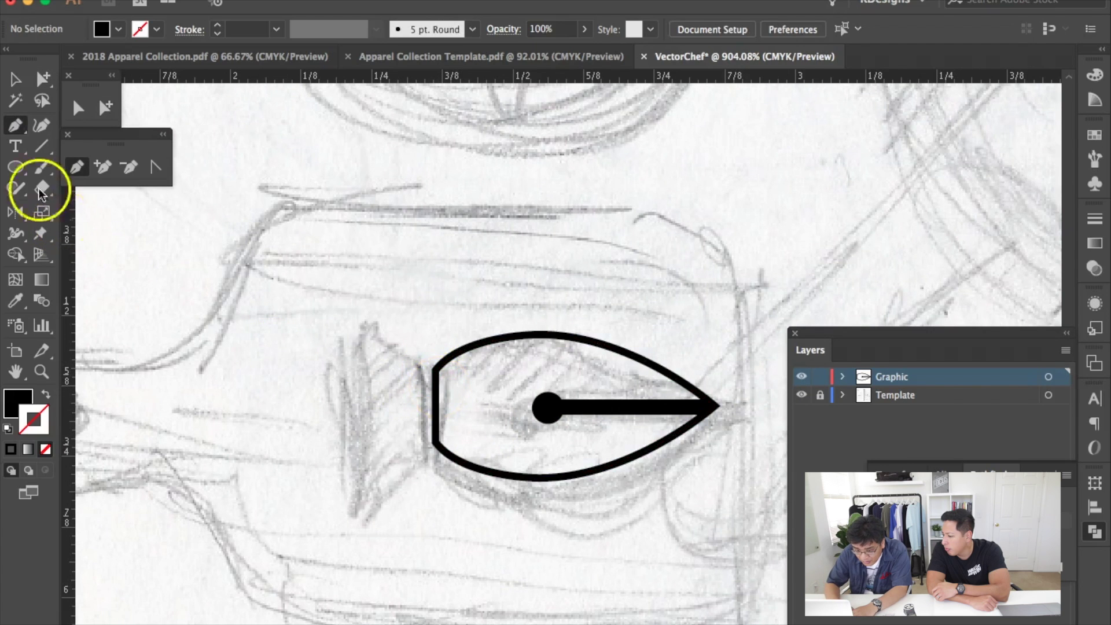
Draw a narrow black rectangle about 0.024 by 0.129 in along the nib's flat back edge
{"action": "left_click", "coordinate": [14, 166]}
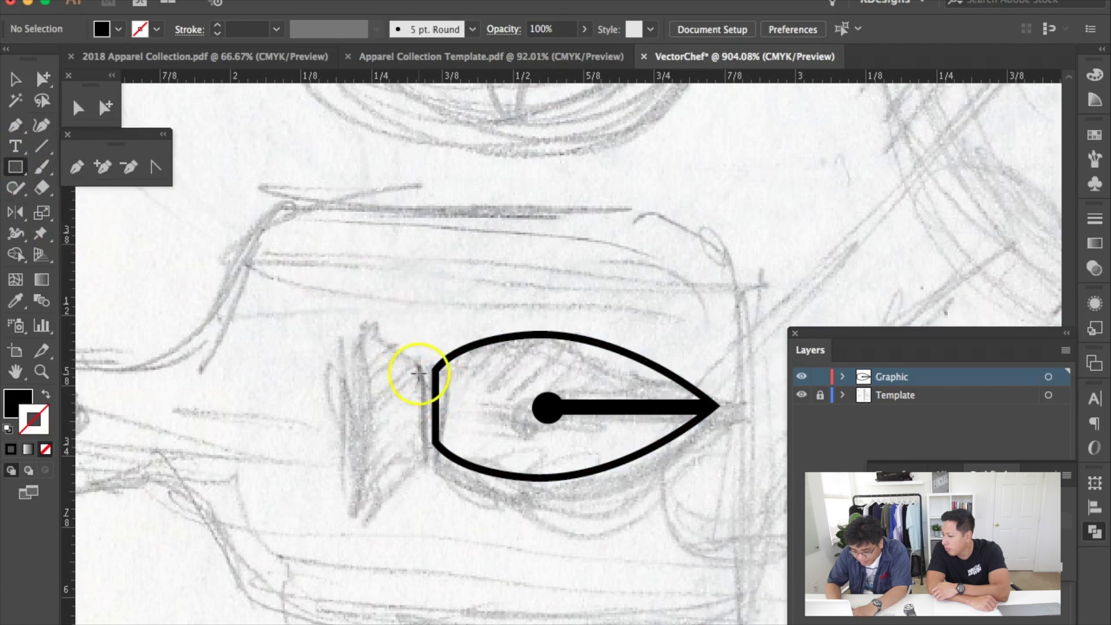
{"action": "left_click_drag", "start_coordinate": [435, 368], "coordinate": [422, 443]}
{"action": "scroll", "coordinate": [493, 373], "scroll_direction": "up", "scroll_amount": 1}
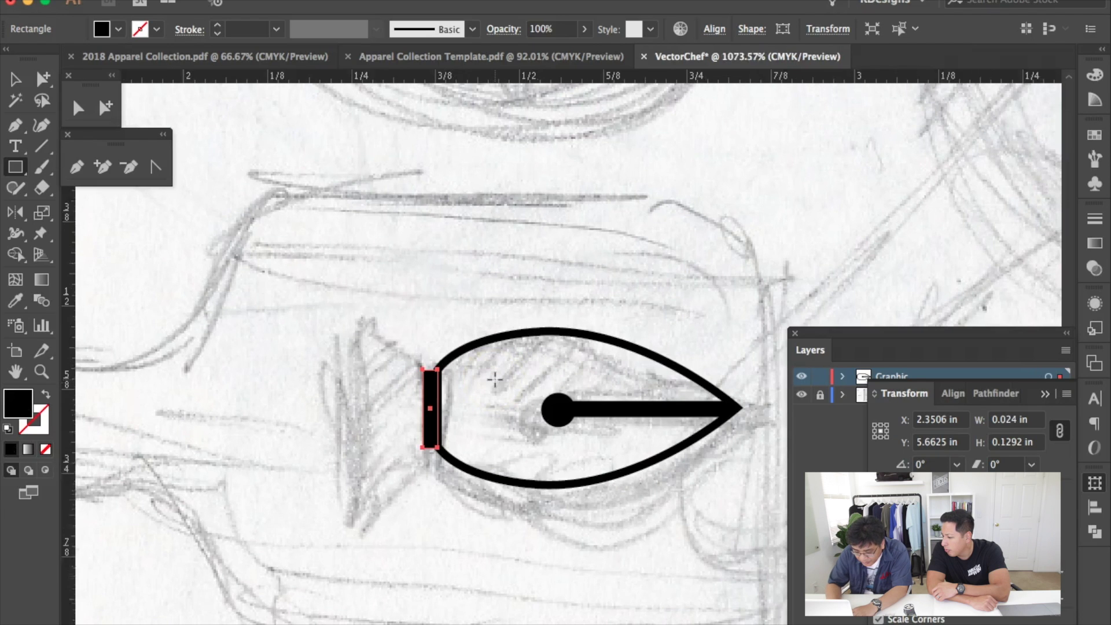
{"action": "scroll", "coordinate": [494, 379], "scroll_direction": "up", "scroll_amount": 3}
Flare the rectangle's outer side by nudging its upper anchor up and its lower anchor down about 0.014 in each
{"action": "key", "text": "a"}
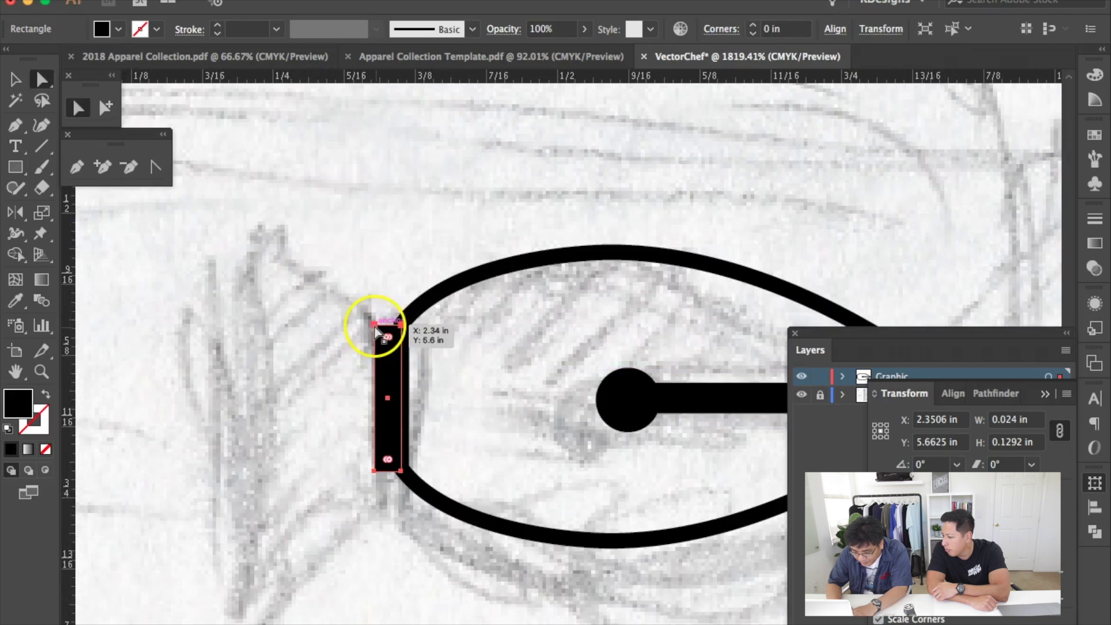
{"action": "left_click", "coordinate": [373, 324]}
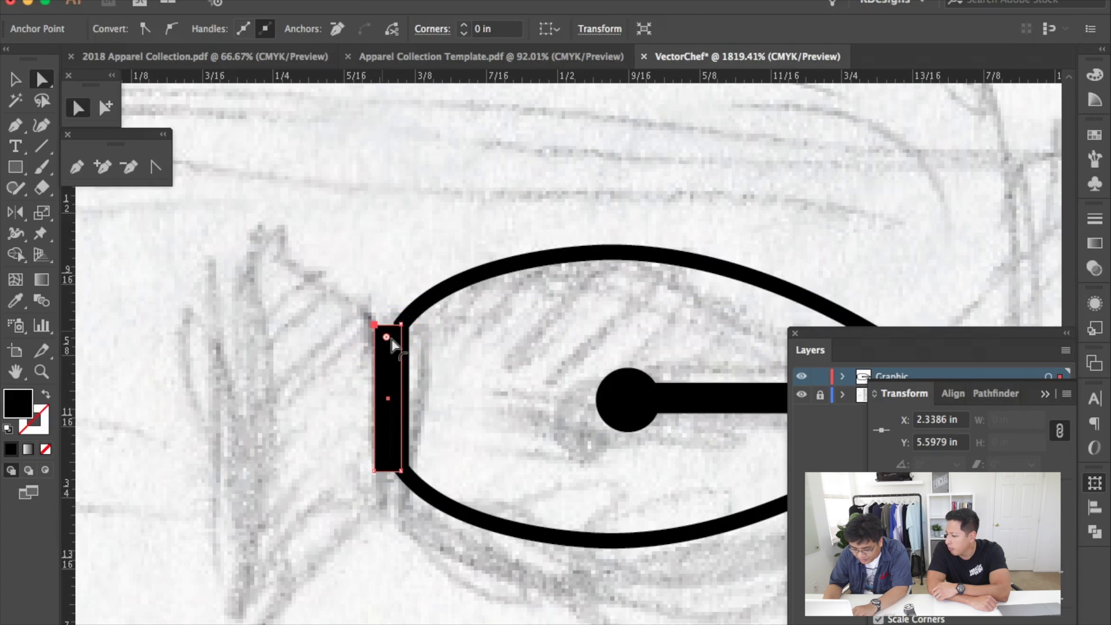
{"action": "key", "text": "shift+Up"}
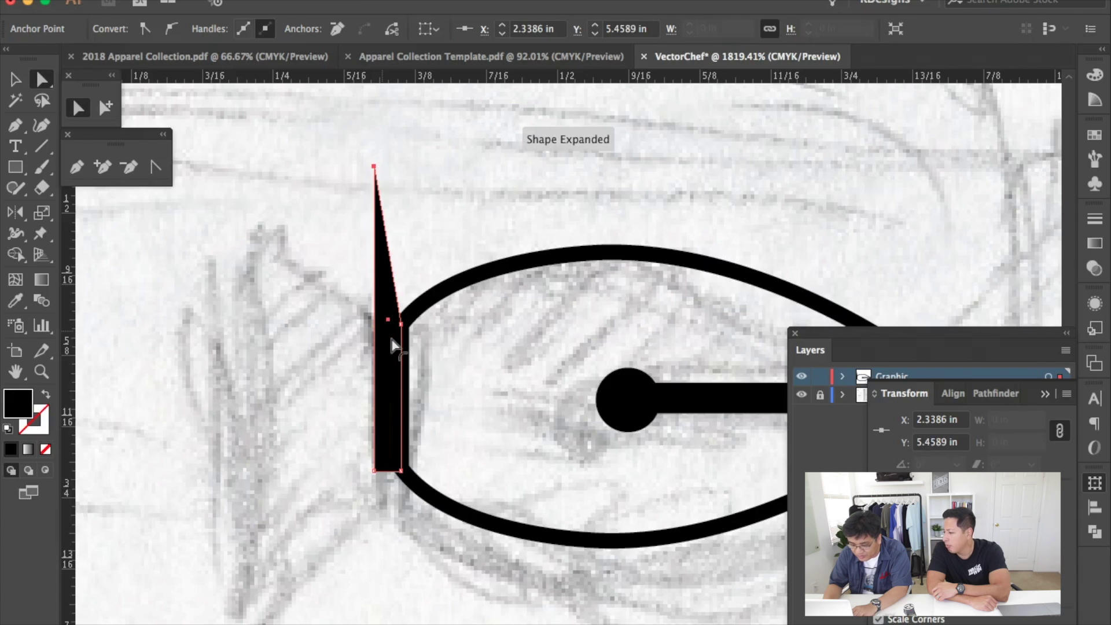
{"action": "key", "text": "super+z"}
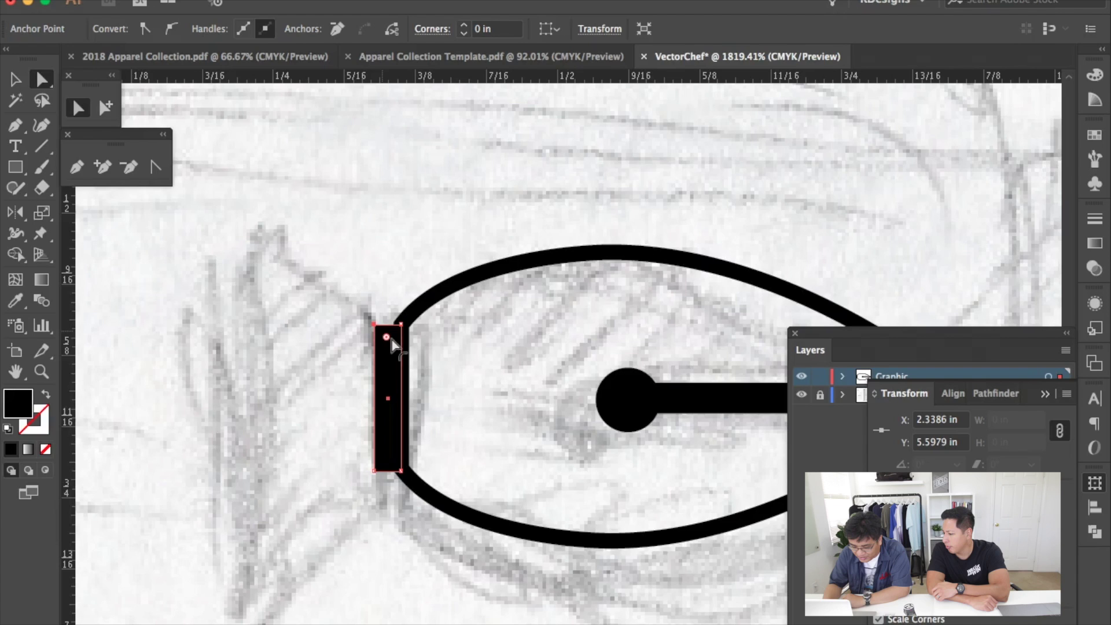
{"action": "left_click", "coordinate": [340, 412]}
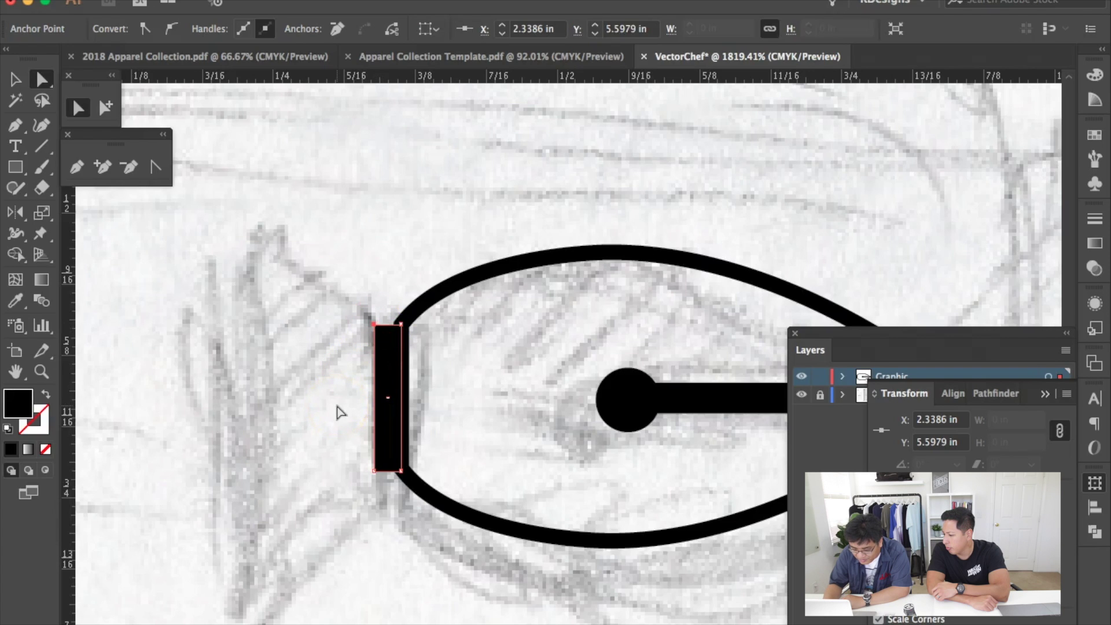
{"action": "left_click", "coordinate": [375, 471]}
{"action": "key", "text": "Down"}
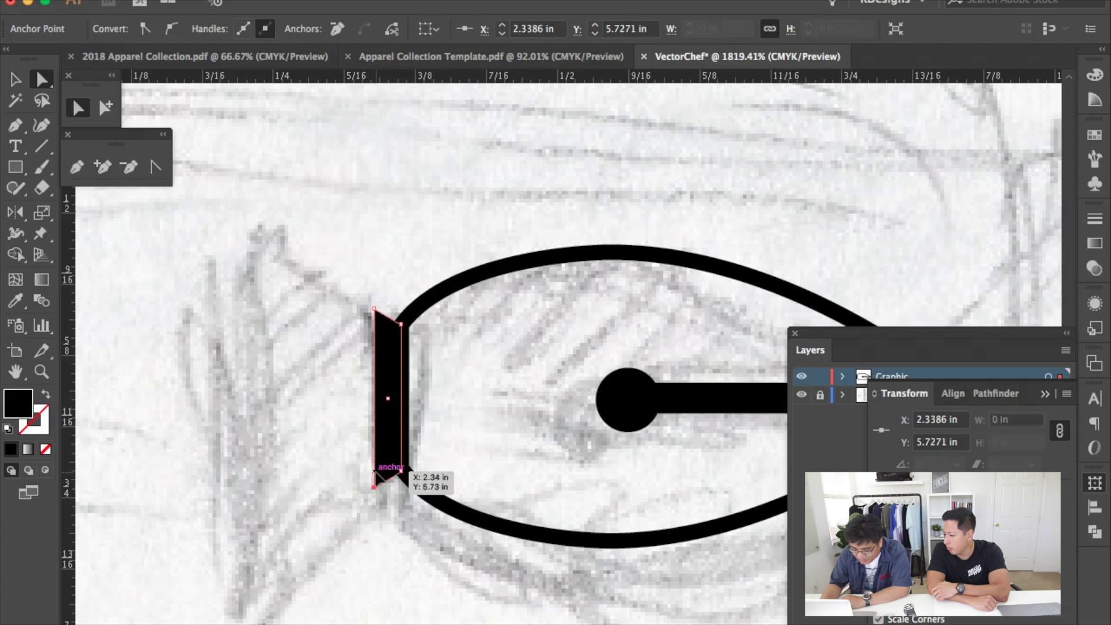
{"action": "scroll", "coordinate": [377, 473], "scroll_direction": "left", "scroll_amount": 3}
{"action": "scroll", "coordinate": [377, 474], "scroll_direction": "down", "scroll_amount": 5}
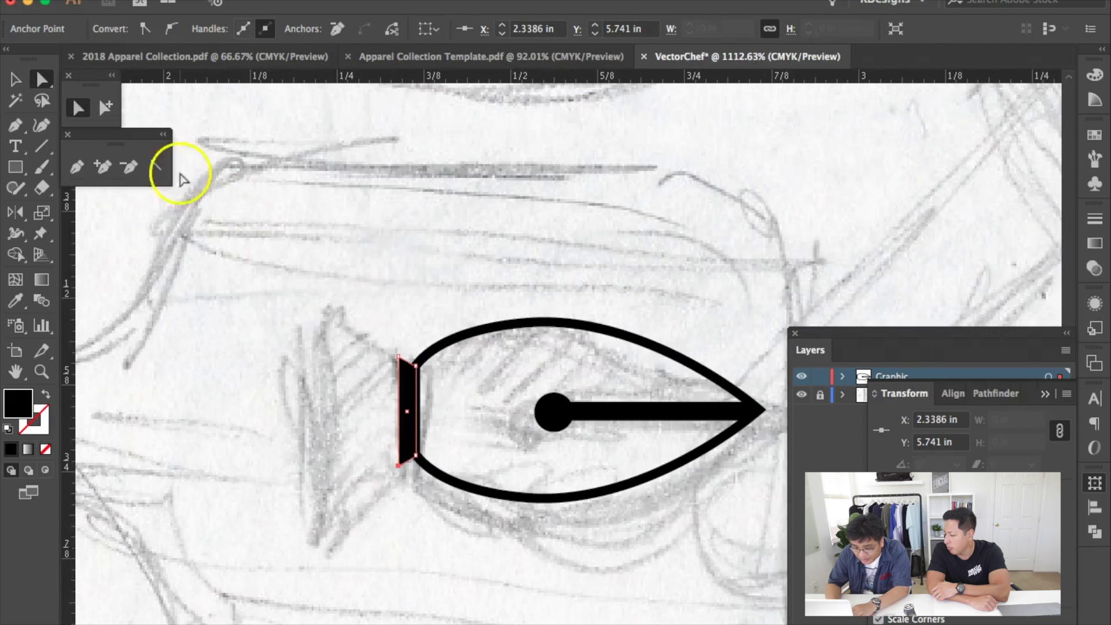
Duplicate the flared black bar about 0.06 in horizontally away from the nib
{"action": "left_click", "coordinate": [100, 109]}
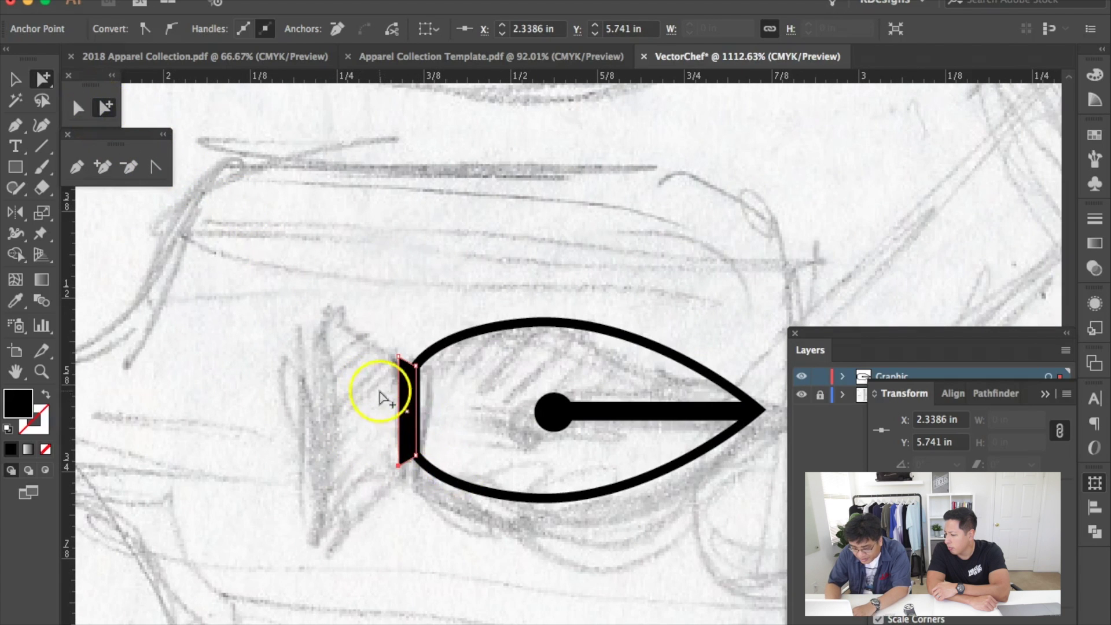
{"action": "left_click_drag", "start_coordinate": [405, 408], "coordinate": [367, 413]}
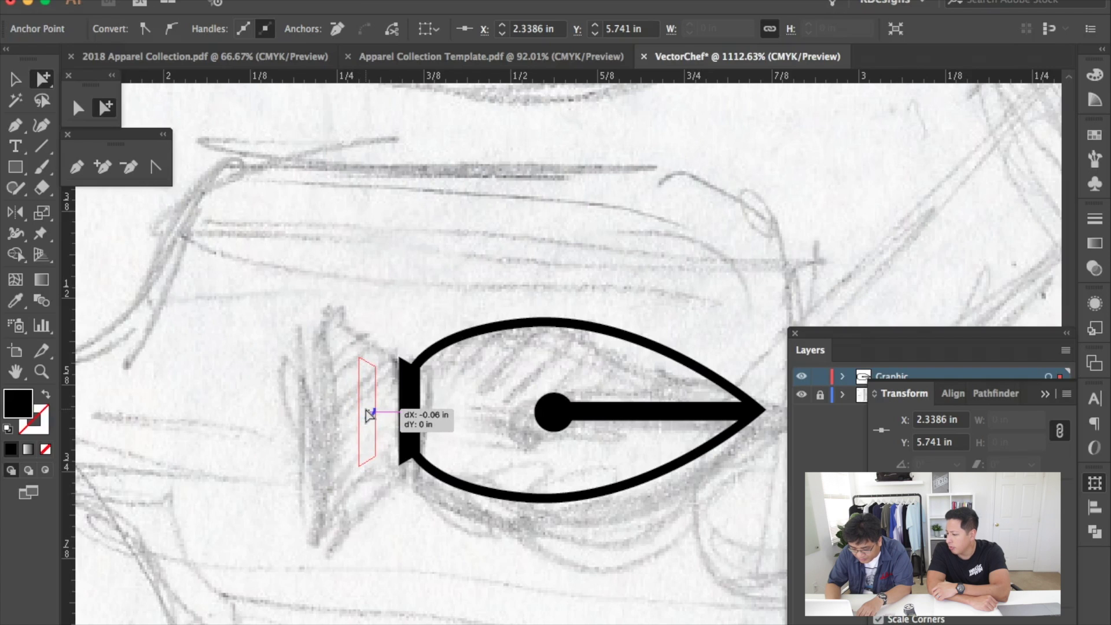
{"action": "left_click_drag", "start_coordinate": [369, 414], "coordinate": [371, 414]}
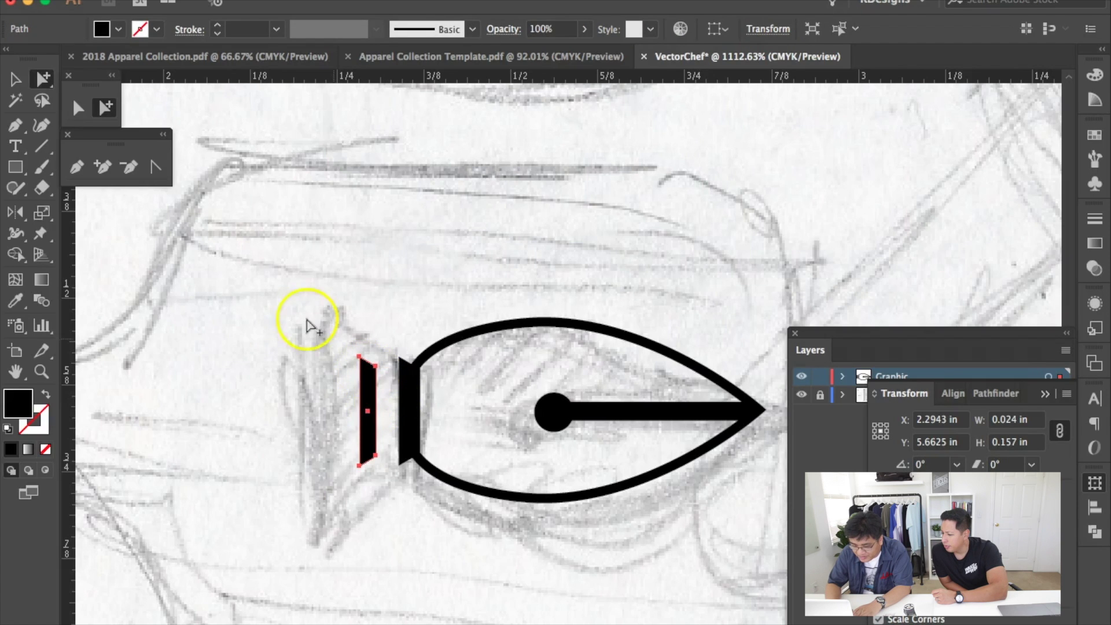
Scale the duplicated bar to about 0.065 by 0.42 in and give it a black 1 pt stroke with no fill
{"action": "left_click", "coordinate": [42, 213]}
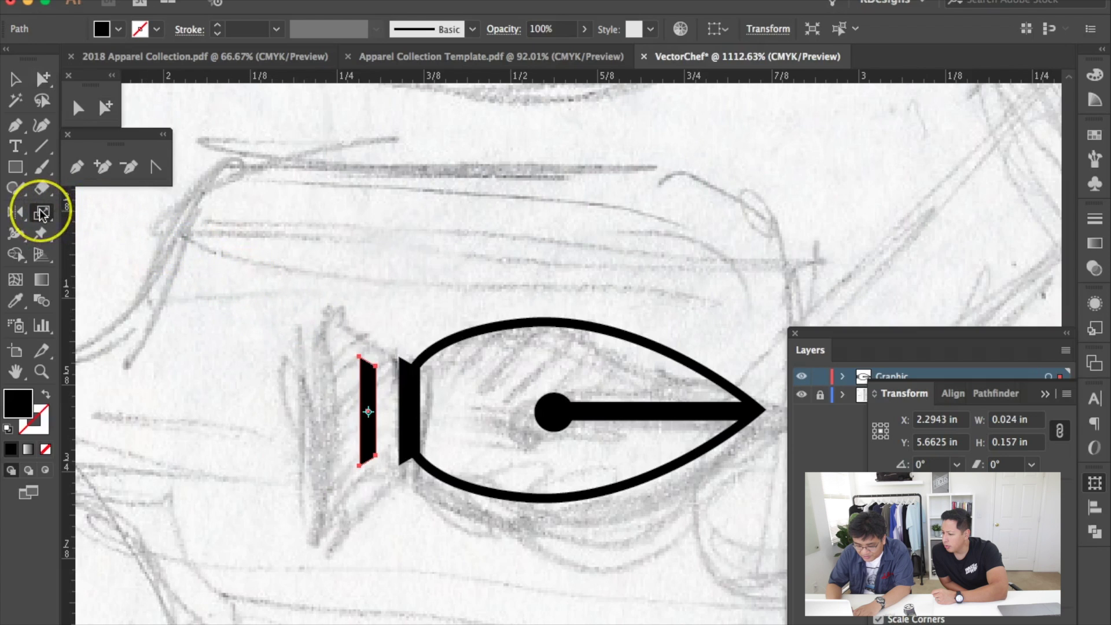
{"action": "left_click", "coordinate": [306, 328]}
{"action": "left_click_drag", "start_coordinate": [336, 354], "coordinate": [249, 305]}
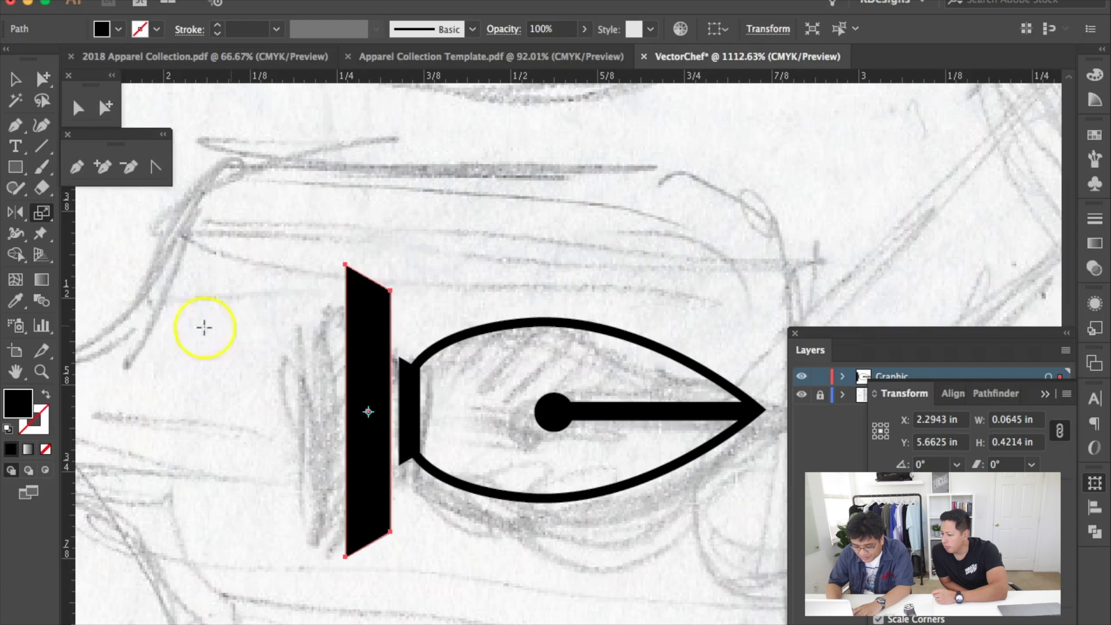
{"action": "left_click_drag", "start_coordinate": [17, 402], "coordinate": [37, 415]}
{"action": "left_click", "coordinate": [15, 403]}
{"action": "left_click", "coordinate": [45, 449]}
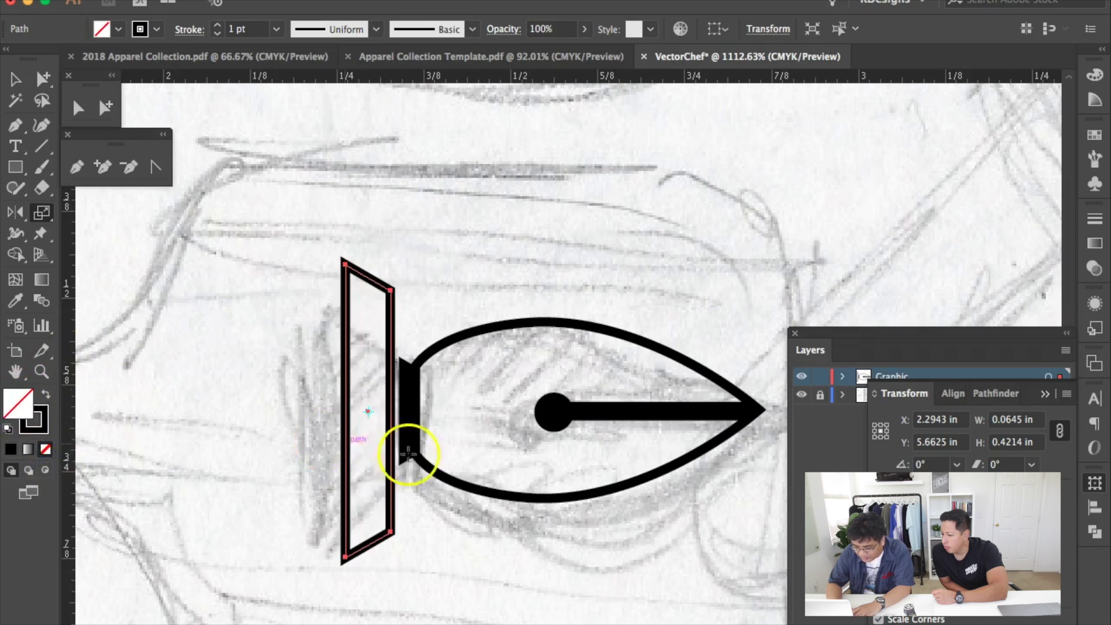
Move the outlined trapezoid's two upper anchors down together until the shape is about 0.34 in tall
{"action": "key", "text": "a"}
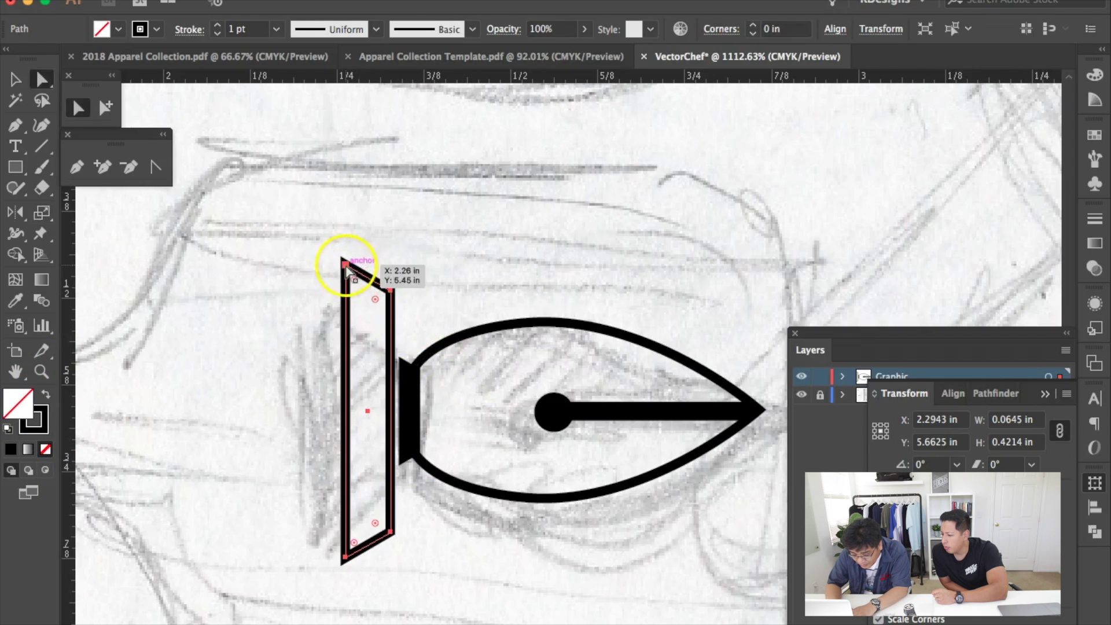
{"action": "left_click", "coordinate": [346, 266]}
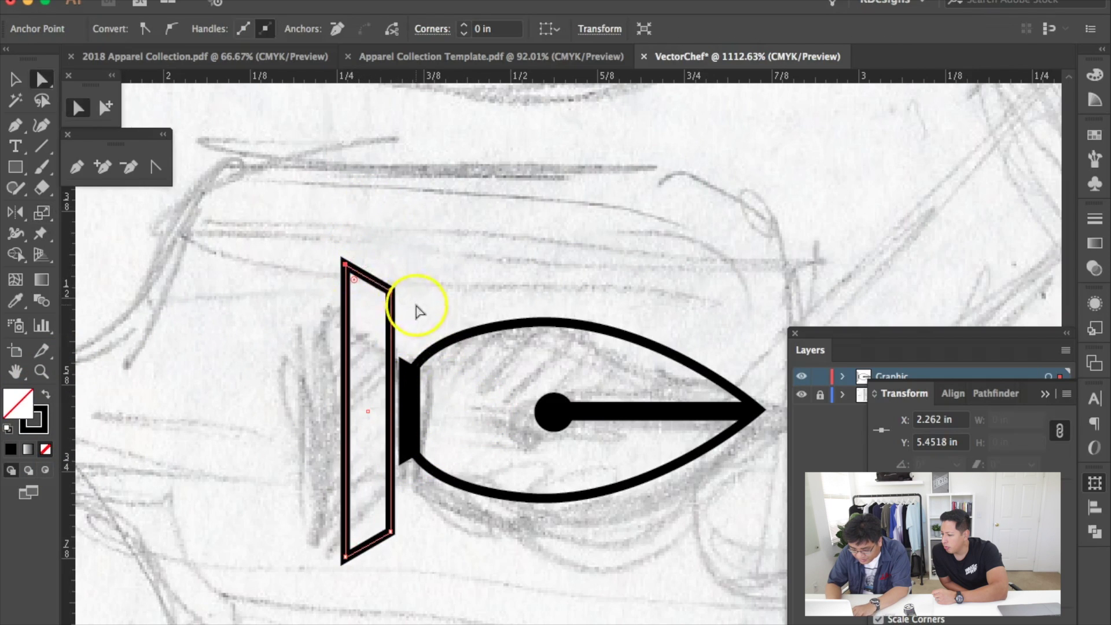
{"action": "left_click", "coordinate": [392, 291], "text": "shift"}
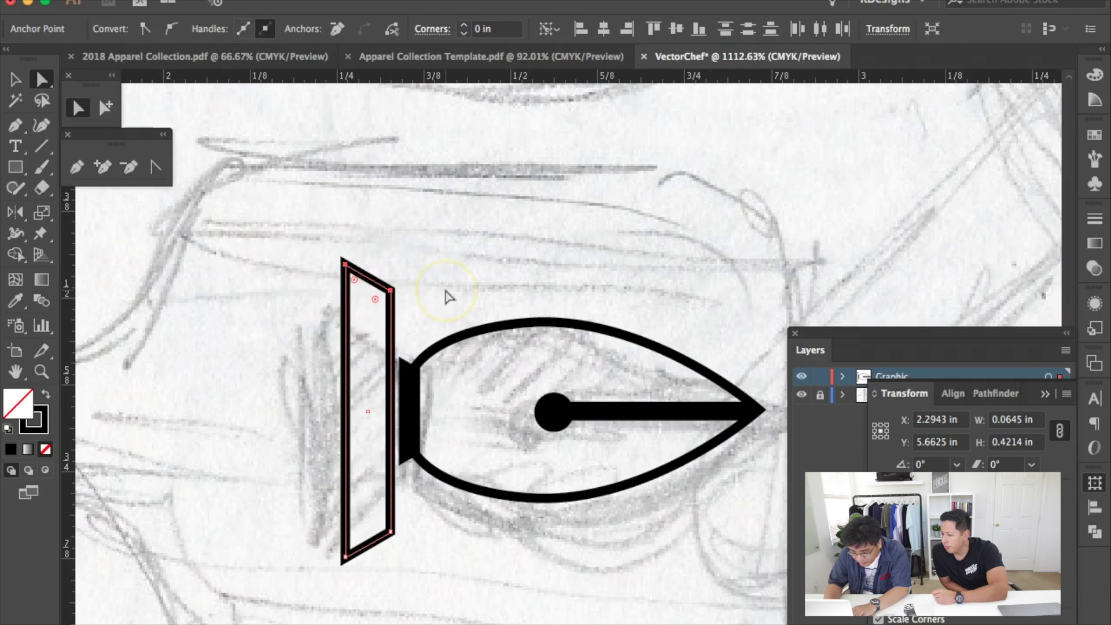
{"action": "key", "text": "Down"}
{"action": "key", "text": "Down"}
{"action": "key", "text": "Down"}
{"action": "key", "text": "Down"}
{"action": "key", "text": "Down"}
{"action": "key", "text": "Down"}
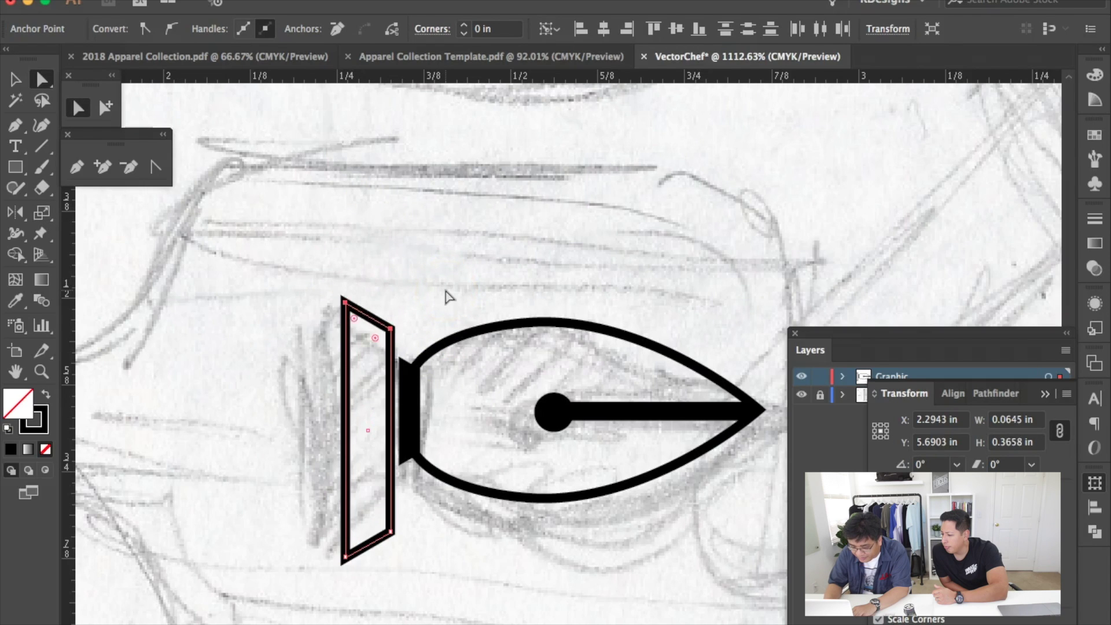
Move the trapezoid's two lower anchors up together until the shape is about 0.27 in tall
{"action": "left_click", "coordinate": [390, 530]}
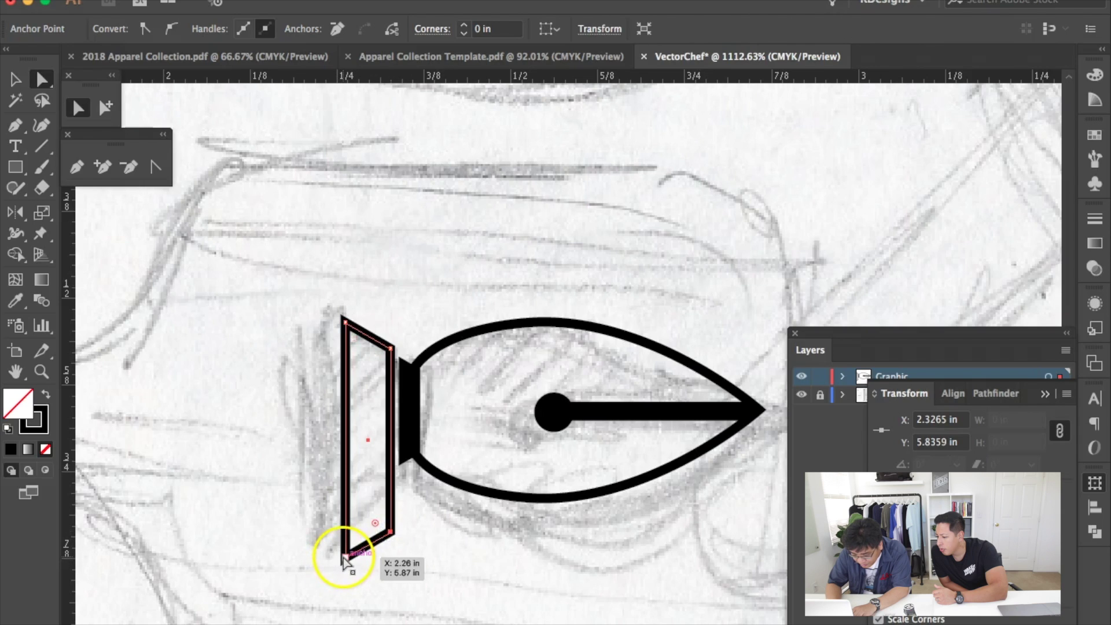
{"action": "left_click", "coordinate": [344, 555], "text": "shift"}
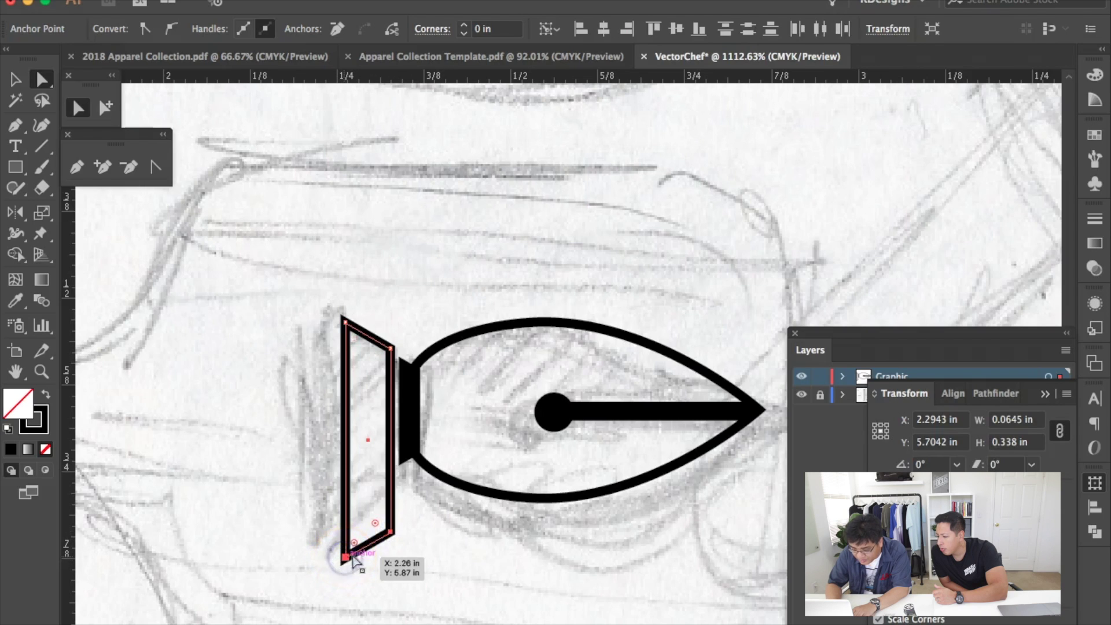
{"action": "key", "text": "Up"}
{"action": "key", "text": "Up"}
{"action": "key", "text": "Up"}
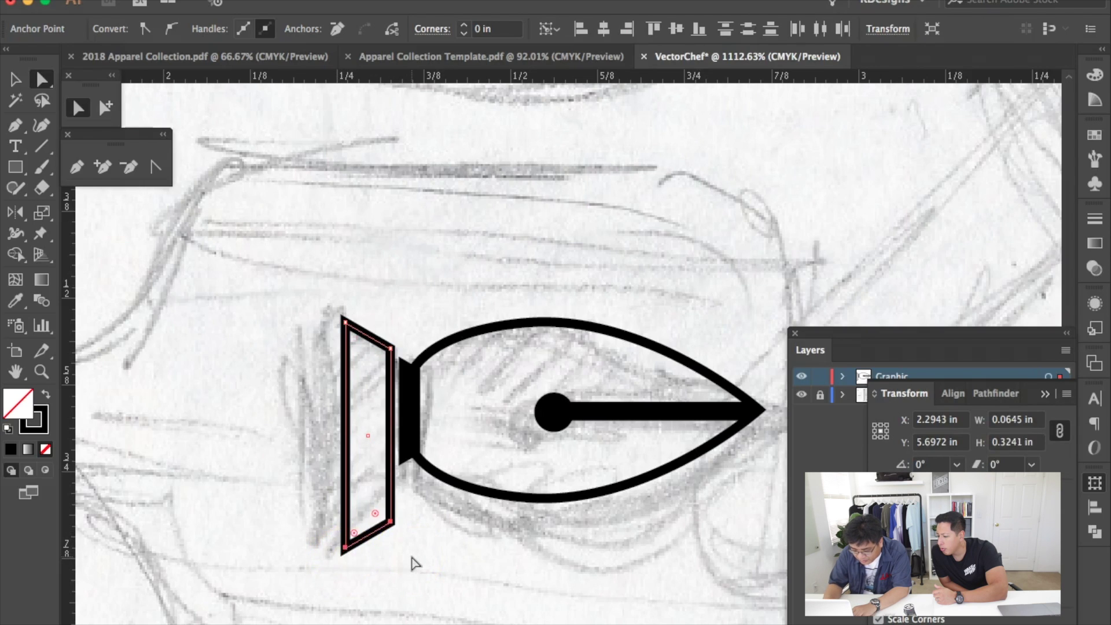
{"action": "key", "text": "Up"}
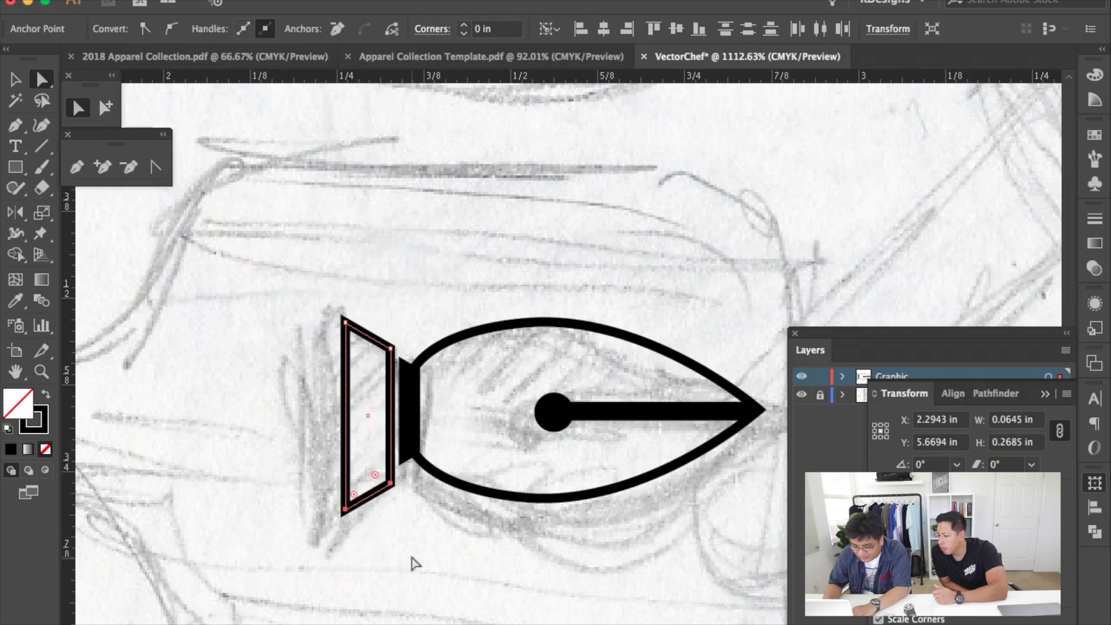
Move the whole outlined trapezoid against the black bar's outer edge with the Group Selection tool and deselect it
{"action": "left_click", "coordinate": [103, 109]}
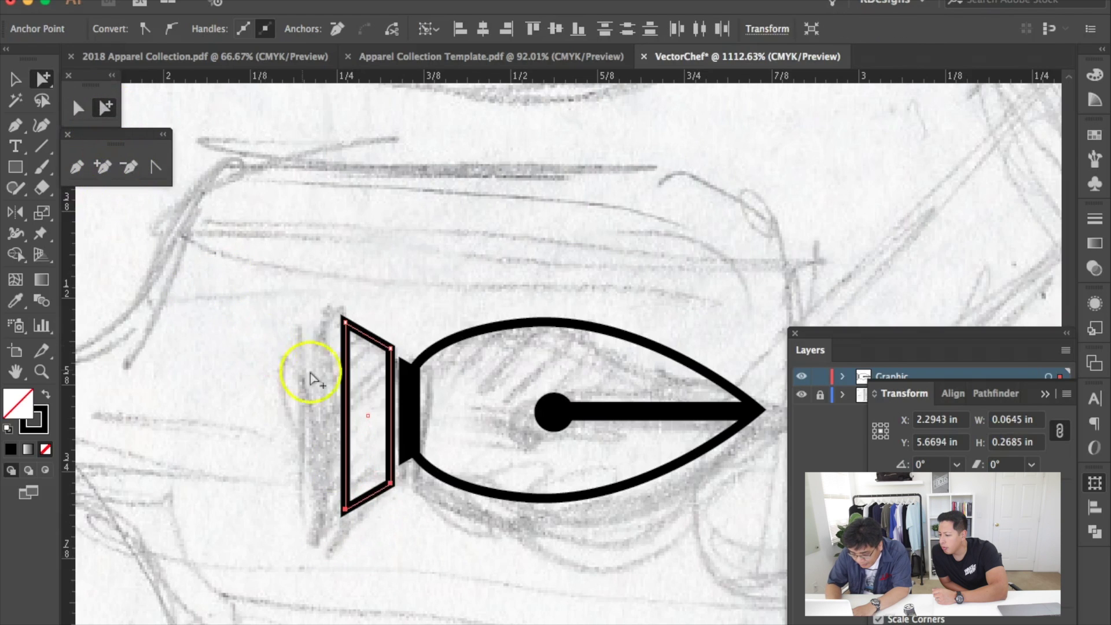
{"action": "left_click_drag", "start_coordinate": [349, 383], "coordinate": [354, 382]}
{"action": "left_click", "coordinate": [434, 297]}
{"action": "scroll", "coordinate": [397, 253], "scroll_direction": "down", "scroll_amount": 2}
{"action": "scroll", "coordinate": [397, 253], "scroll_direction": "right", "scroll_amount": 3}
{"action": "key", "text": "ctrl+y"}
{"action": "key", "text": "ctrl+y"}
{"action": "left_click", "coordinate": [389, 305]}
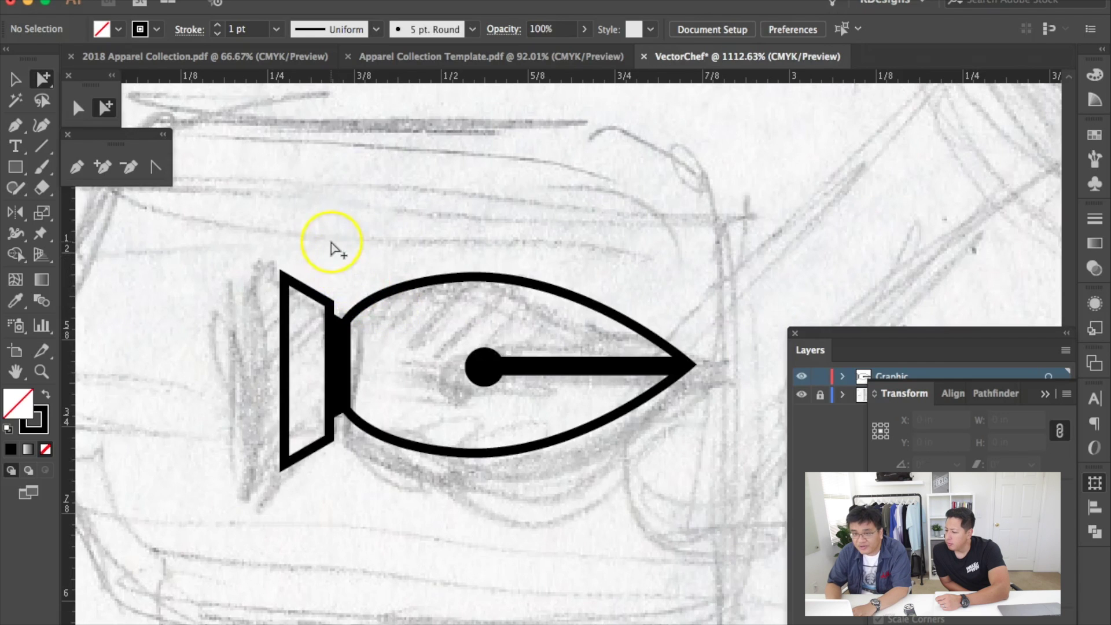
Select all the nib parts, including the bar and trapezoid, and align their vertical centres
{"action": "left_click_drag", "start_coordinate": [252, 320], "coordinate": [731, 392]}
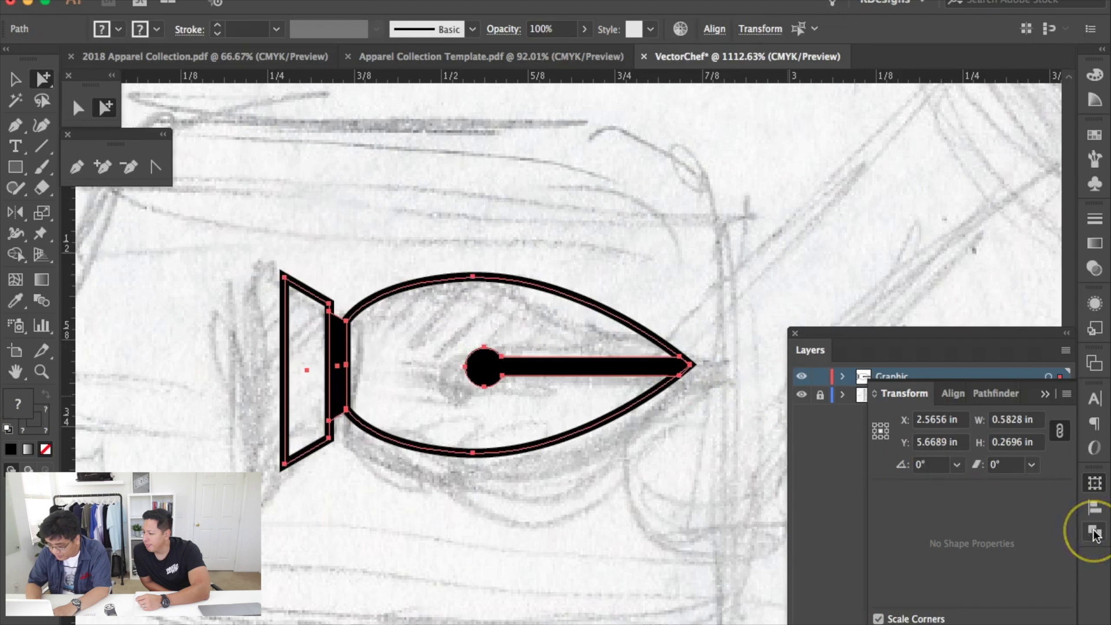
{"action": "left_click", "coordinate": [1094, 532]}
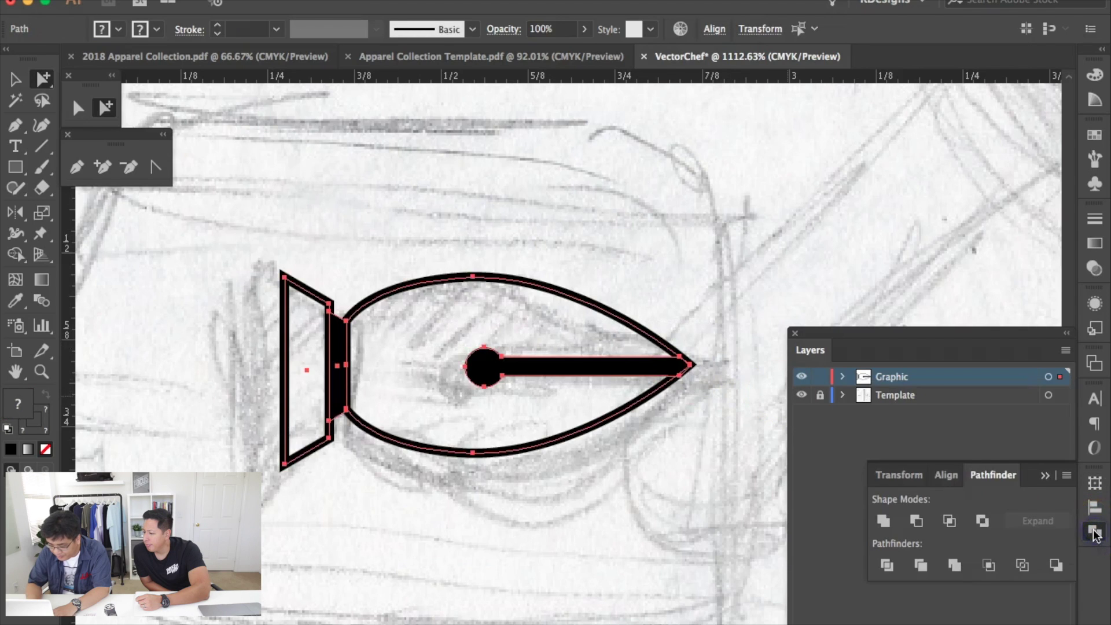
{"action": "left_click", "coordinate": [942, 475]}
{"action": "left_click", "coordinate": [911, 524]}
{"action": "left_click", "coordinate": [1027, 527]}
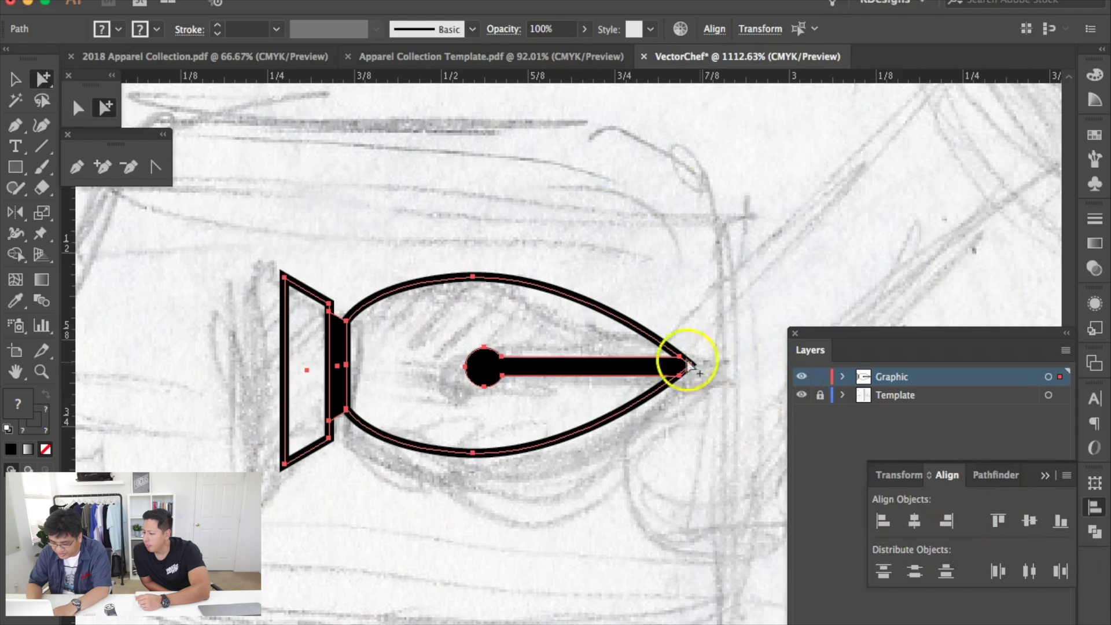
{"action": "left_click", "coordinate": [1028, 524]}
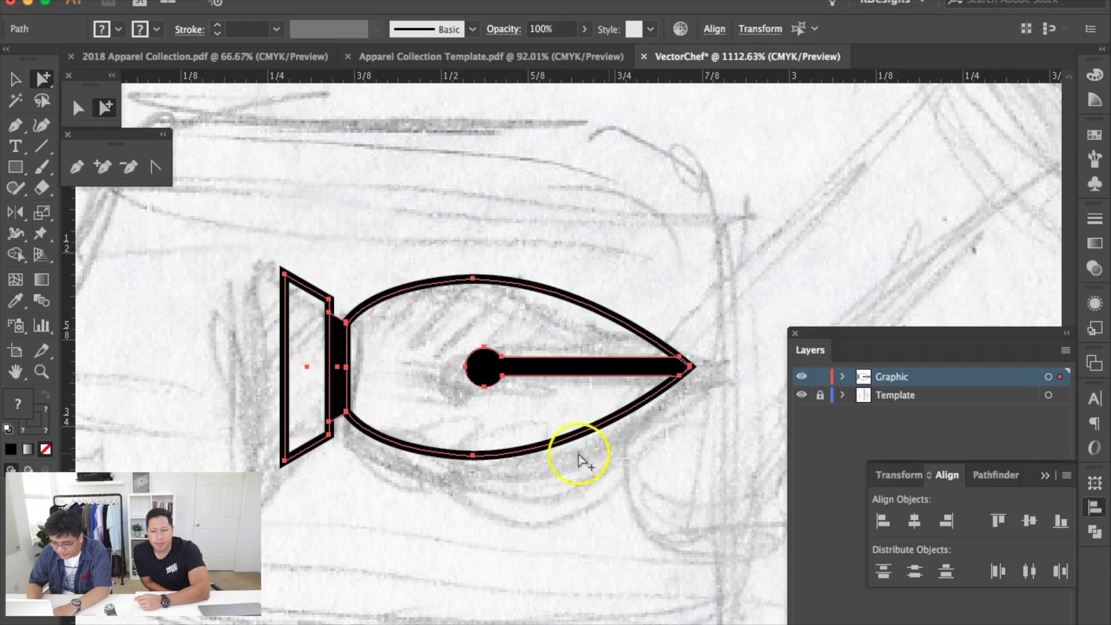
Check the nib parts' centre alignment against a horizontal ruler guide and deselect the parts
{"action": "left_click_drag", "start_coordinate": [340, 81], "coordinate": [318, 368]}
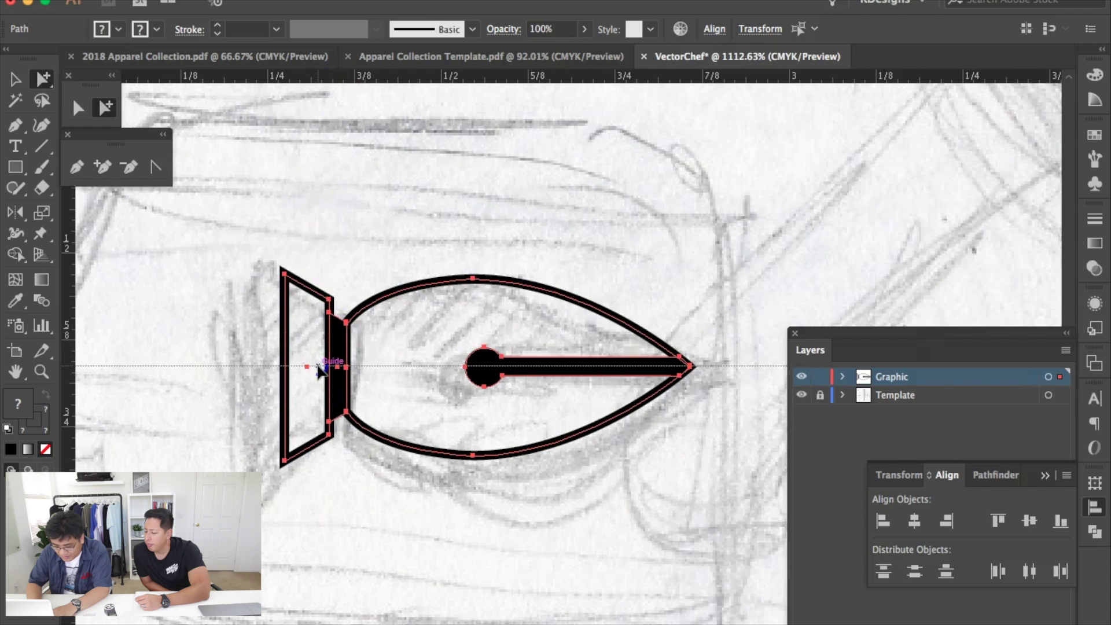
{"action": "scroll", "coordinate": [367, 95], "scroll_direction": "up", "scroll_amount": 8}
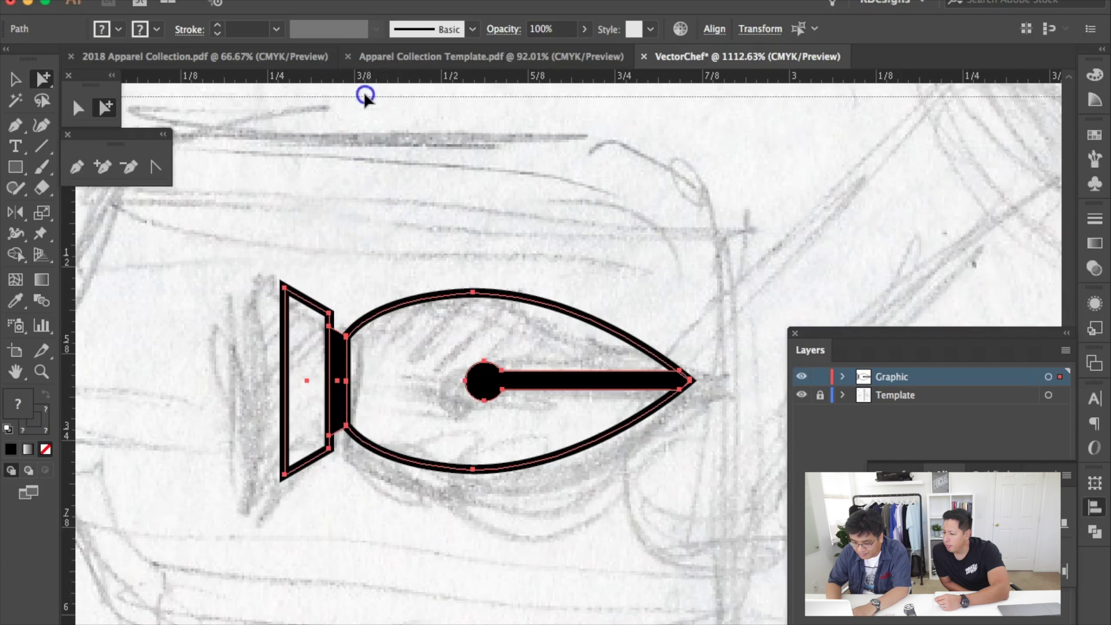
{"action": "scroll", "coordinate": [389, 240], "scroll_direction": "down", "scroll_amount": 3}
{"action": "scroll", "coordinate": [399, 243], "scroll_direction": "down", "scroll_amount": 2}
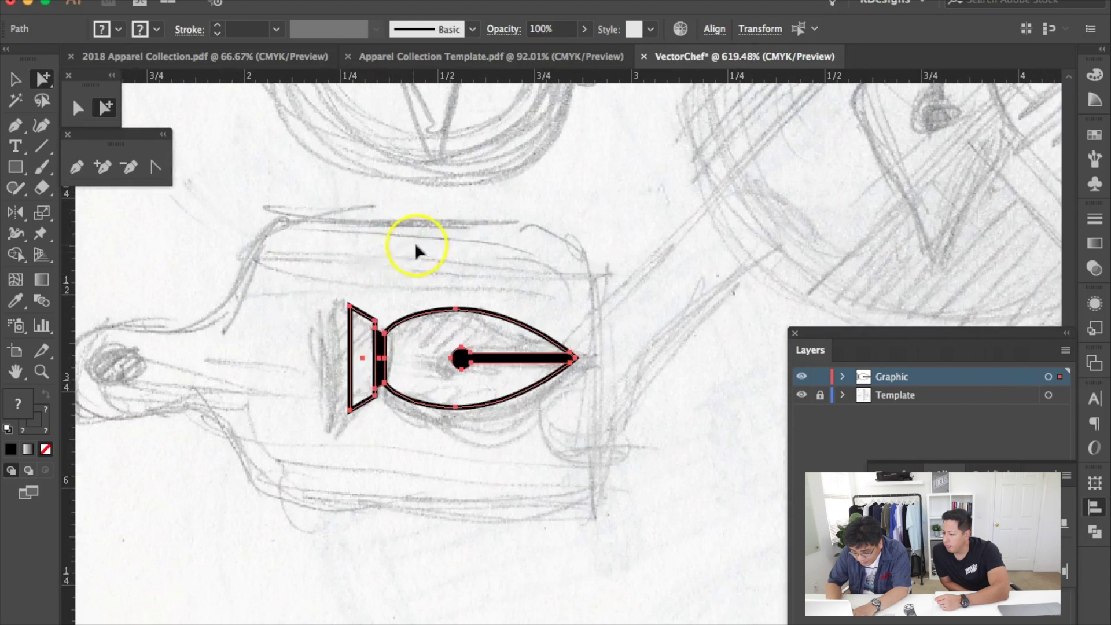
{"action": "left_click", "coordinate": [416, 246]}
Draw a rectangle about 0.93 by 0.69 in around the nib, over the sketched cutting board's body
{"action": "scroll", "coordinate": [260, 293], "scroll_direction": "left", "scroll_amount": 3}
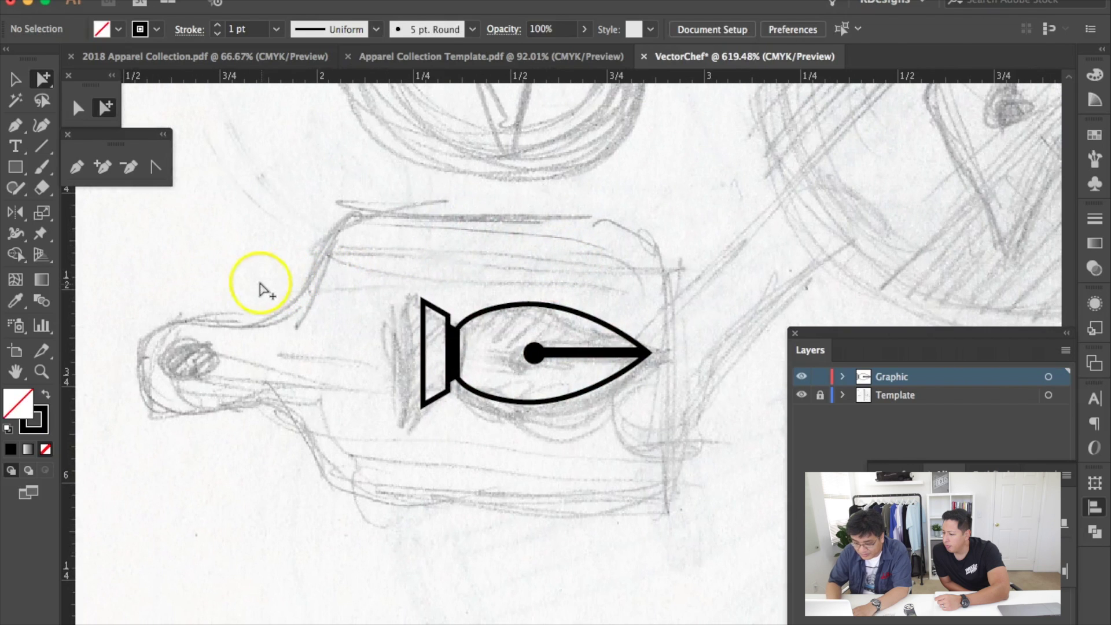
{"action": "left_click", "coordinate": [6, 166]}
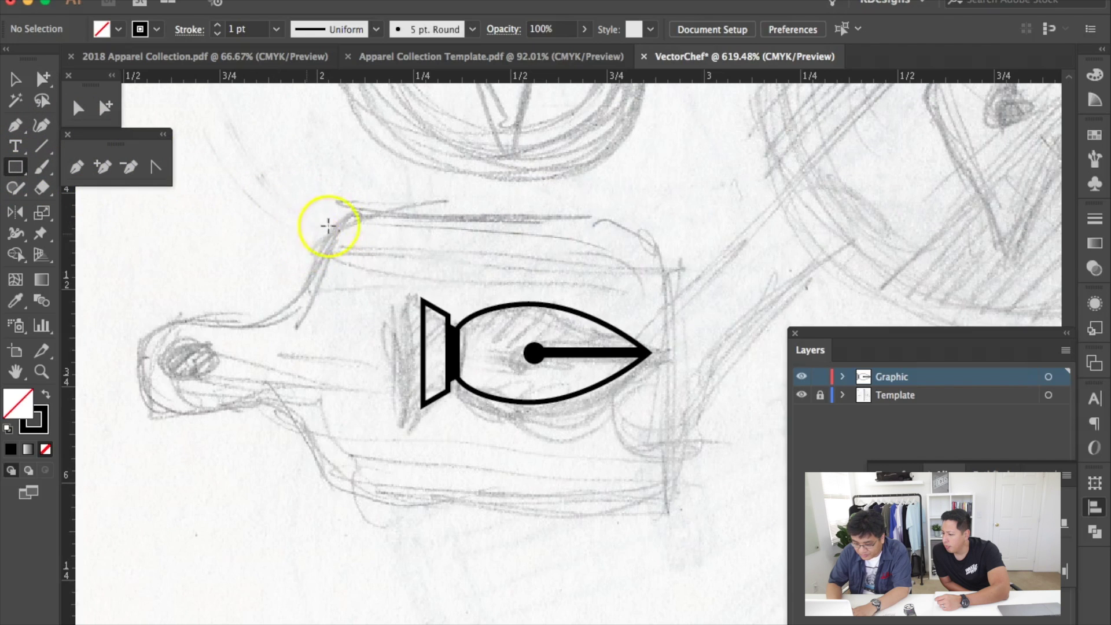
{"action": "left_click_drag", "start_coordinate": [325, 226], "coordinate": [684, 491]}
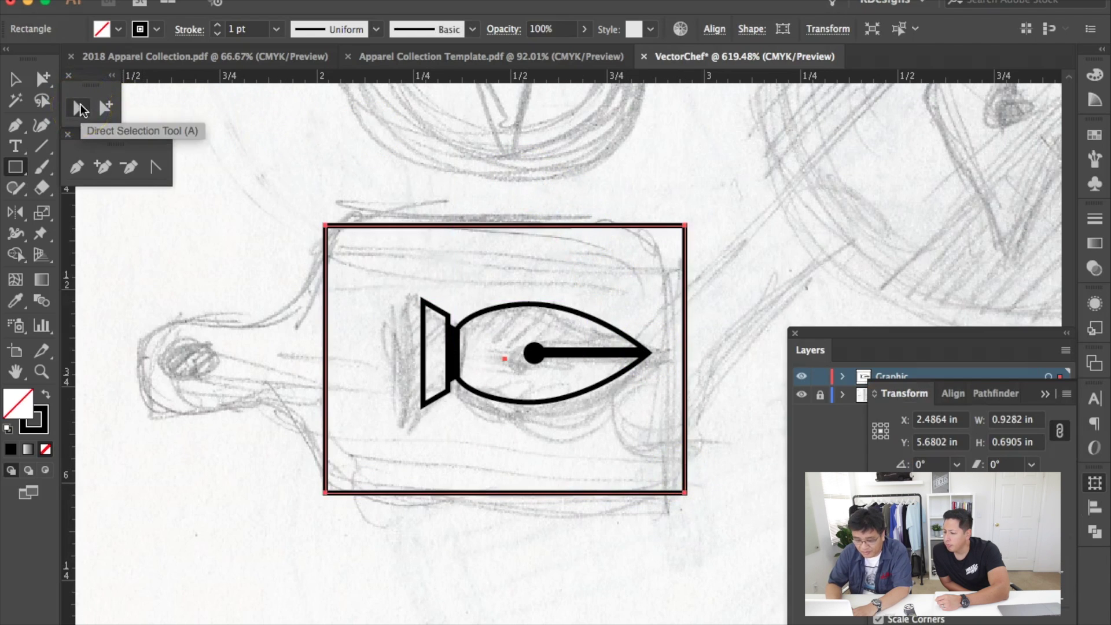
Round all four corners of the board rectangle to a 0.1 in radius with the Direct Selection tool
{"action": "left_click", "coordinate": [81, 108]}
{"action": "left_click", "coordinate": [40, 80]}
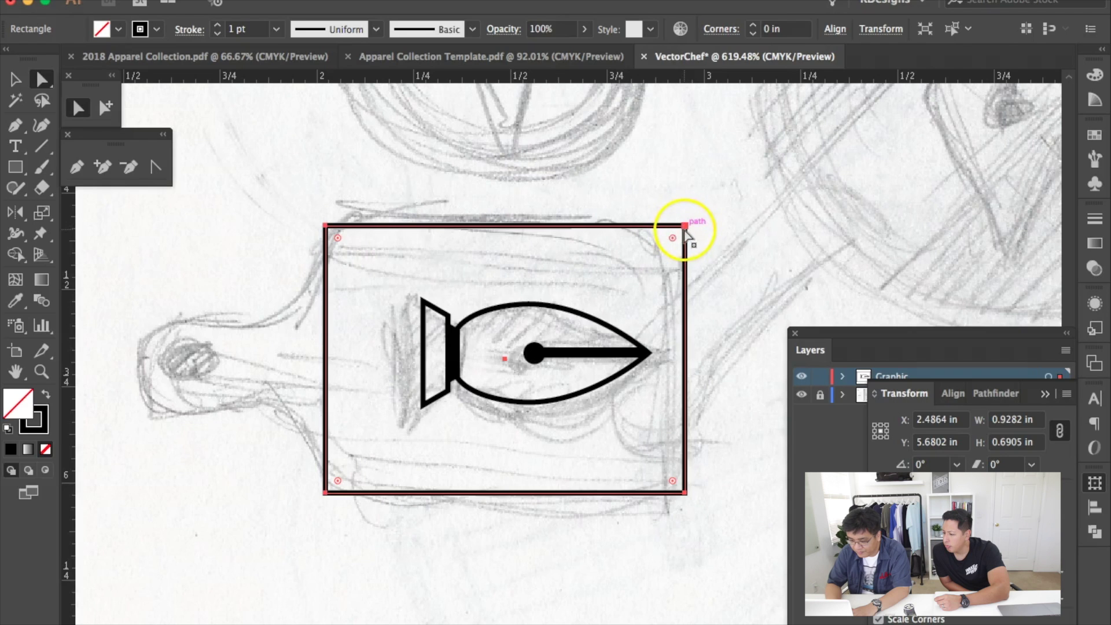
{"action": "left_click", "coordinate": [782, 28]}
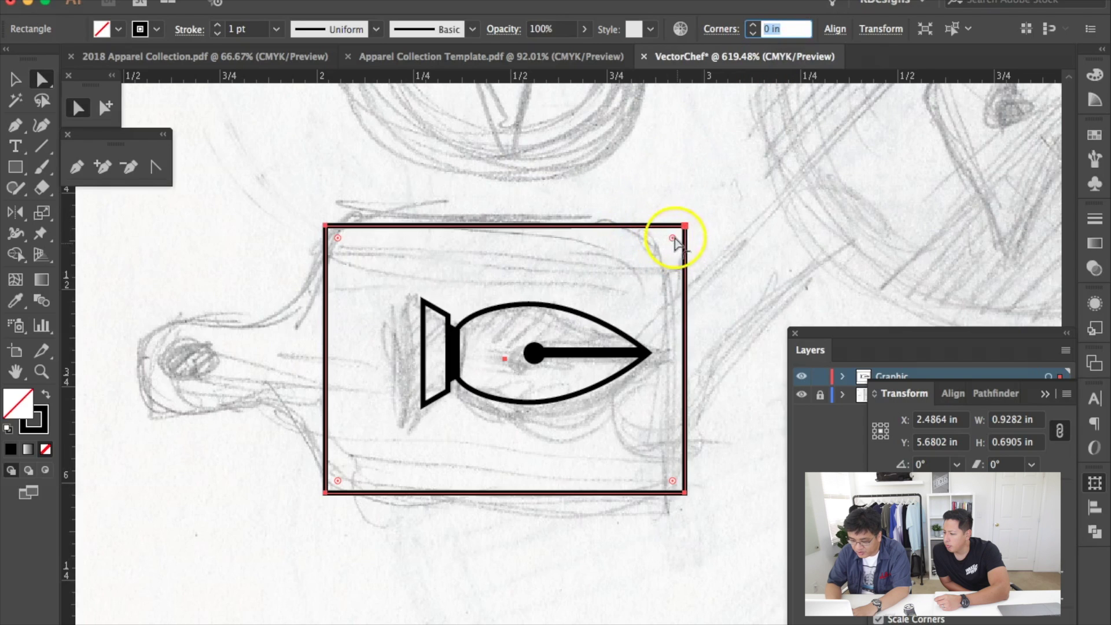
{"action": "left_click", "coordinate": [673, 238]}
{"action": "left_click_drag", "start_coordinate": [674, 240], "coordinate": [651, 277]}
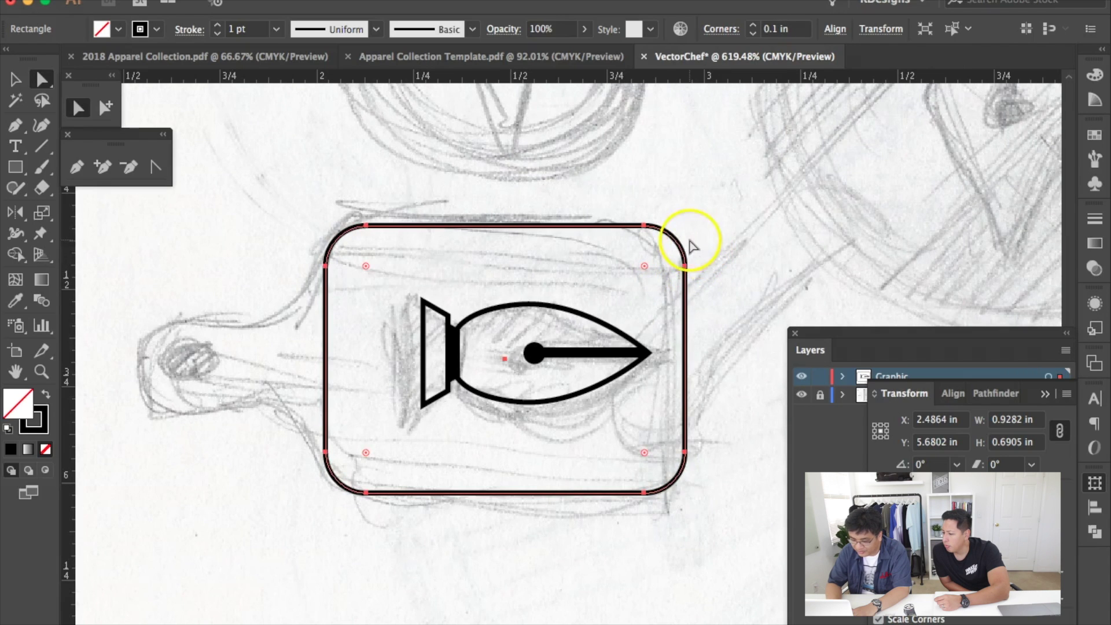
Try a corner radius of 0.25 in on the board rectangle and undo it
{"action": "scroll", "coordinate": [689, 237], "scroll_direction": "down", "scroll_amount": 2}
{"action": "scroll", "coordinate": [689, 238], "scroll_direction": "left", "scroll_amount": 2}
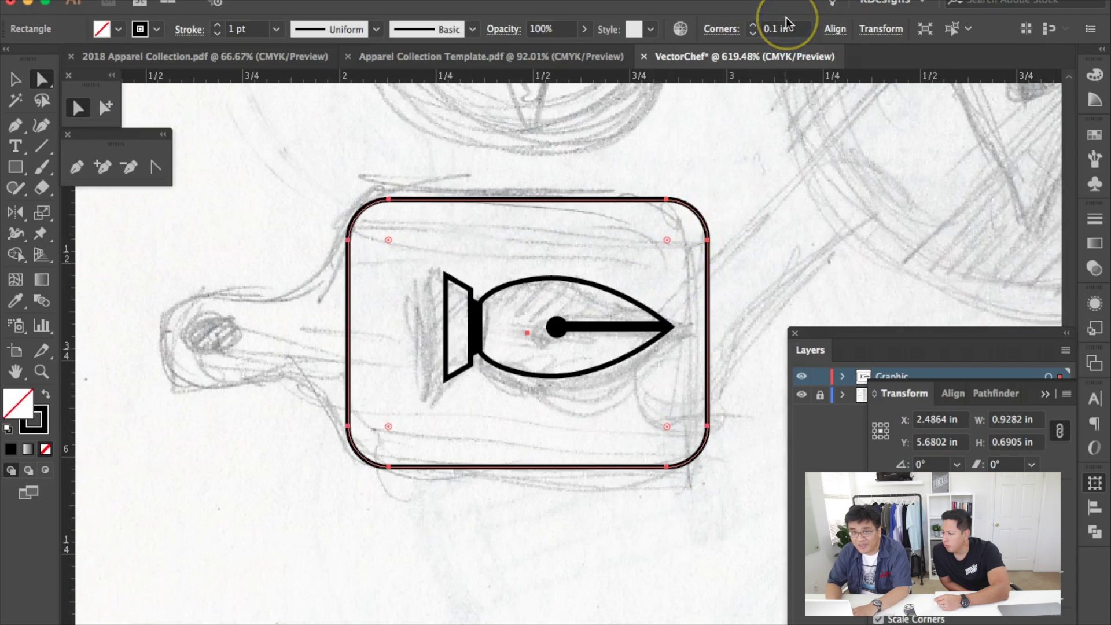
{"action": "left_click", "coordinate": [776, 31]}
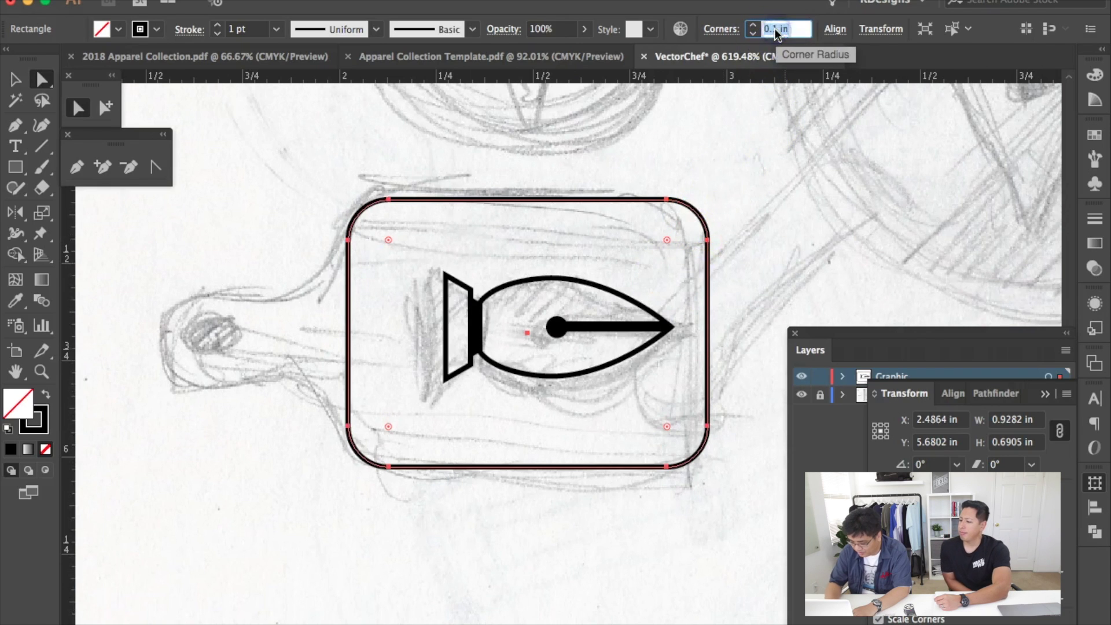
{"action": "key", "text": "BackSpace"}
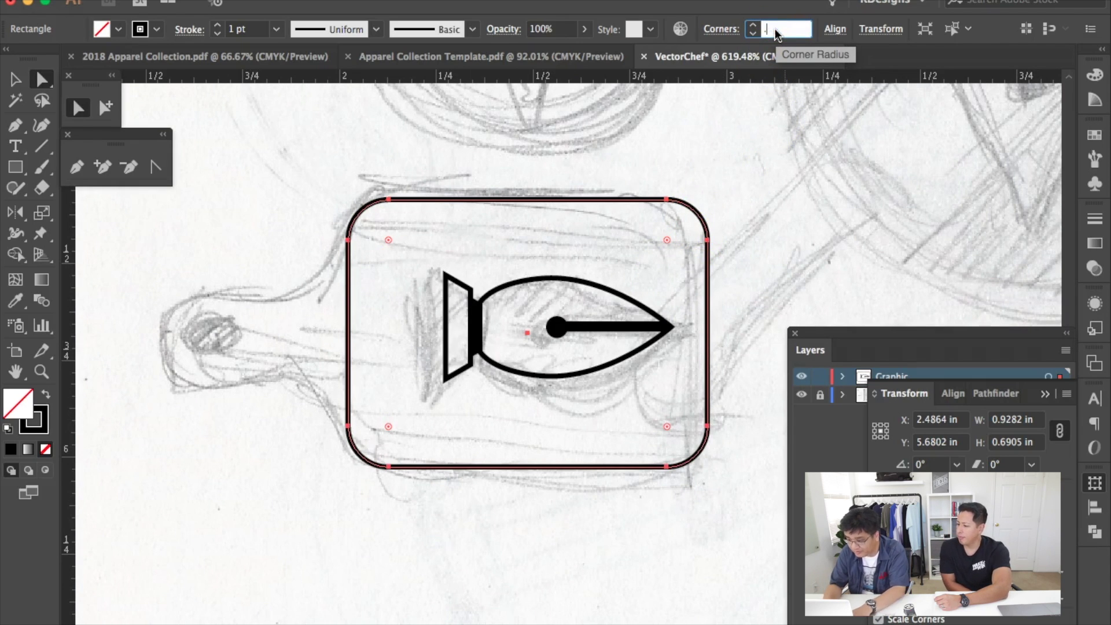
{"action": "type", "text": "0.35"}
{"action": "key", "text": "Return"}
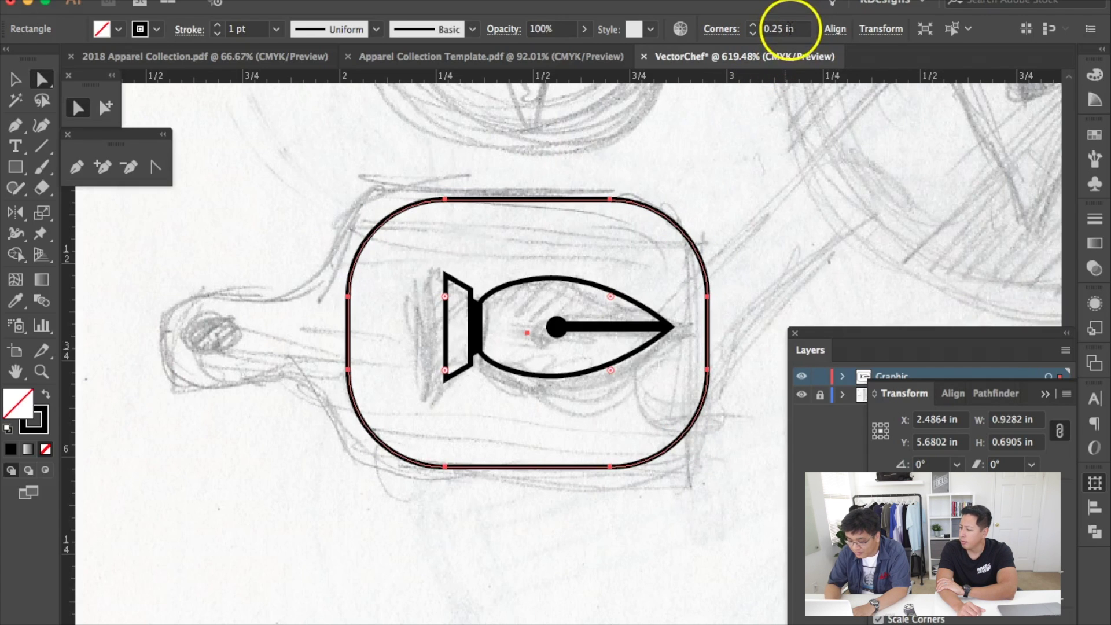
{"action": "left_click", "coordinate": [784, 29]}
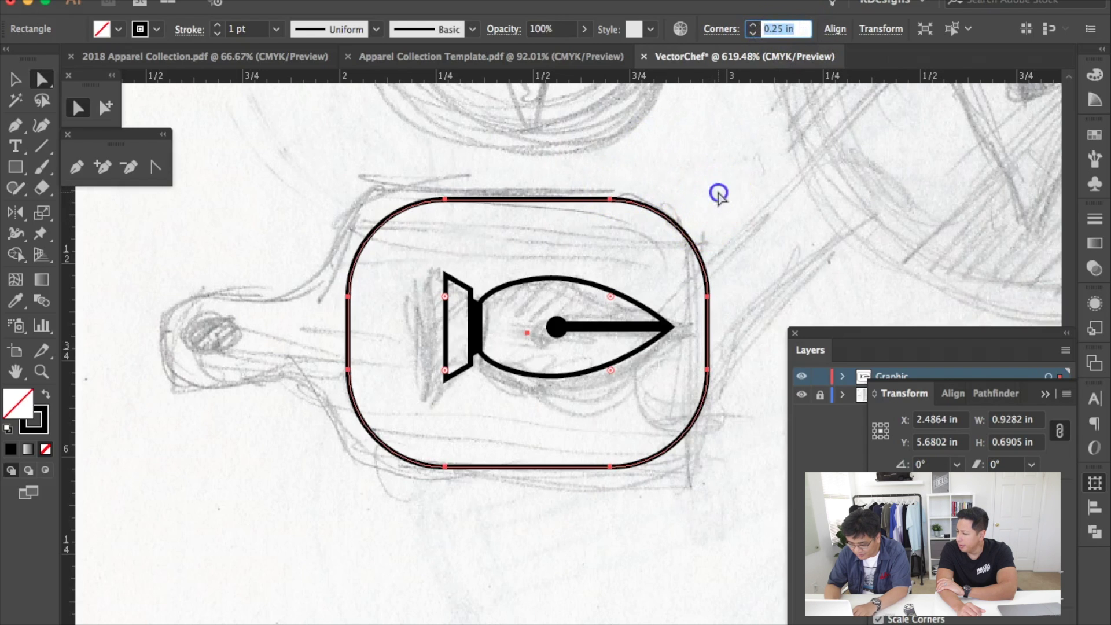
{"action": "left_click", "coordinate": [718, 194]}
{"action": "key", "text": "super+z"}
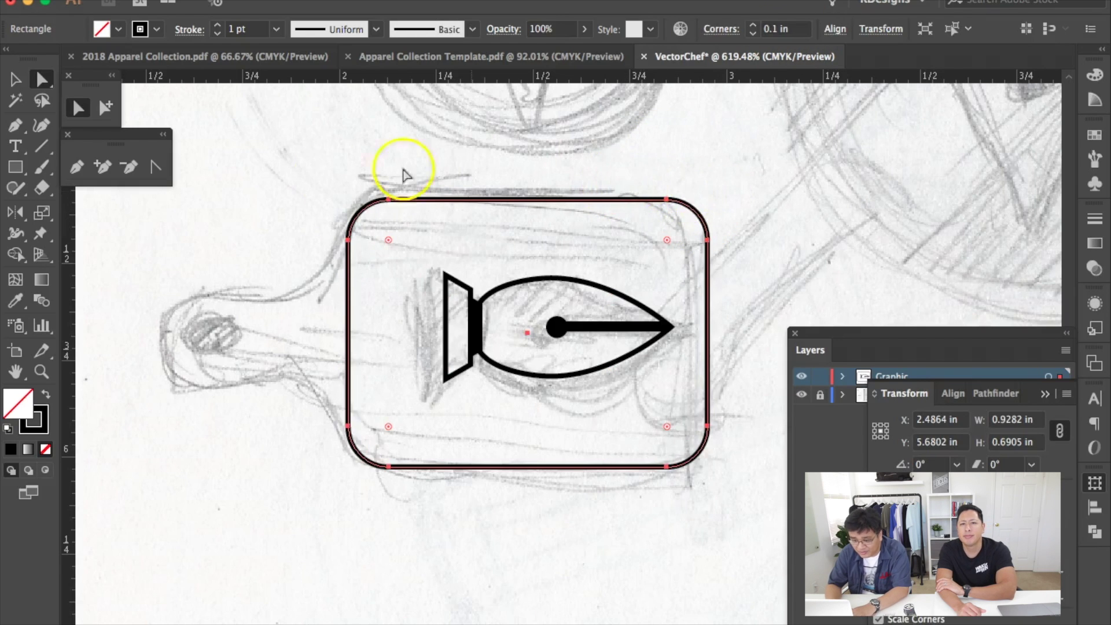
Start the handle outline with the Pen tool, curving from the rectangle's upper handle-side corner to the neck with a horizontal handle at about X 1.84, Y 5.56 in
{"action": "scroll", "coordinate": [323, 174], "scroll_direction": "left", "scroll_amount": 1}
{"action": "scroll", "coordinate": [322, 179], "scroll_direction": "left", "scroll_amount": 3}
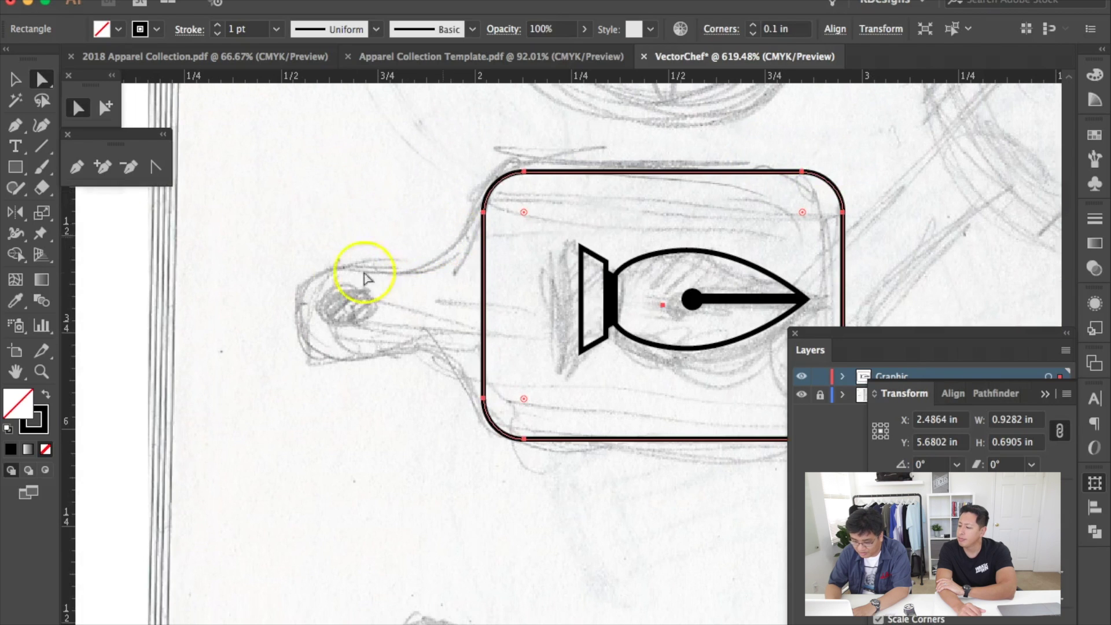
{"action": "scroll", "coordinate": [405, 249], "scroll_direction": "up", "scroll_amount": 1}
{"action": "scroll", "coordinate": [373, 250], "scroll_direction": "up", "scroll_amount": 3}
{"action": "key", "text": "p"}
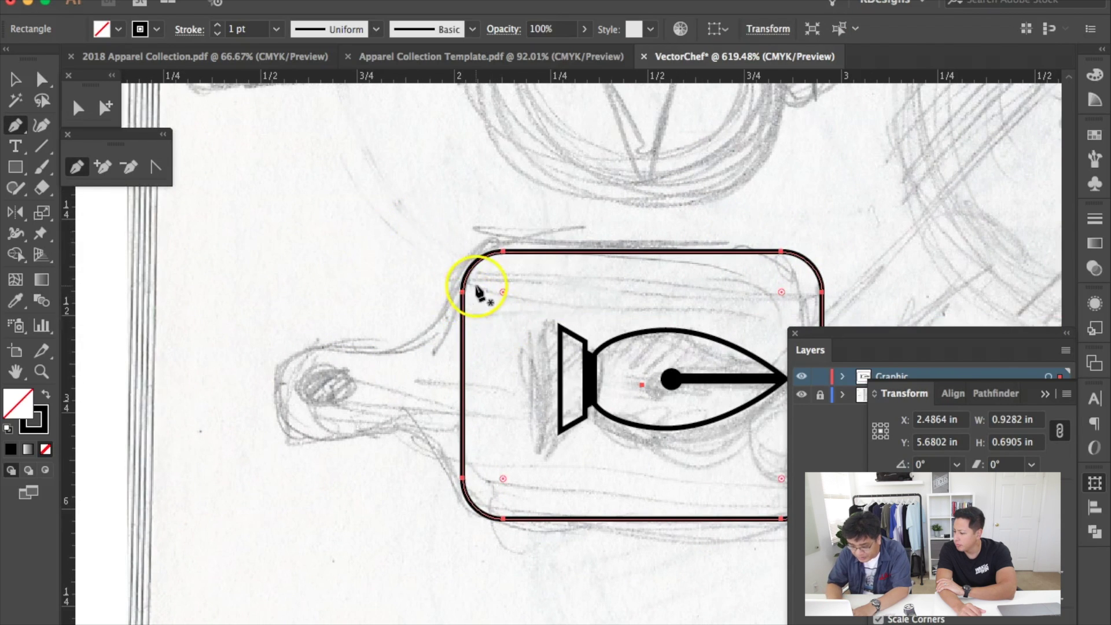
{"action": "key", "text": "ctrl+shift+a"}
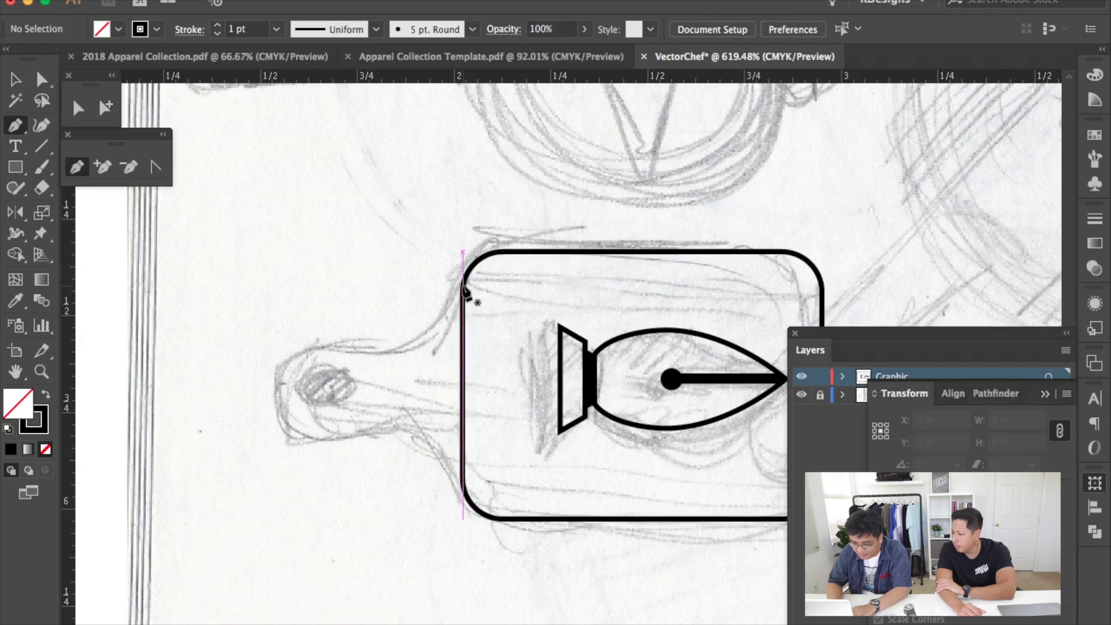
{"action": "left_click", "coordinate": [465, 286], "text": "ctrl"}
{"action": "left_click", "coordinate": [464, 286]}
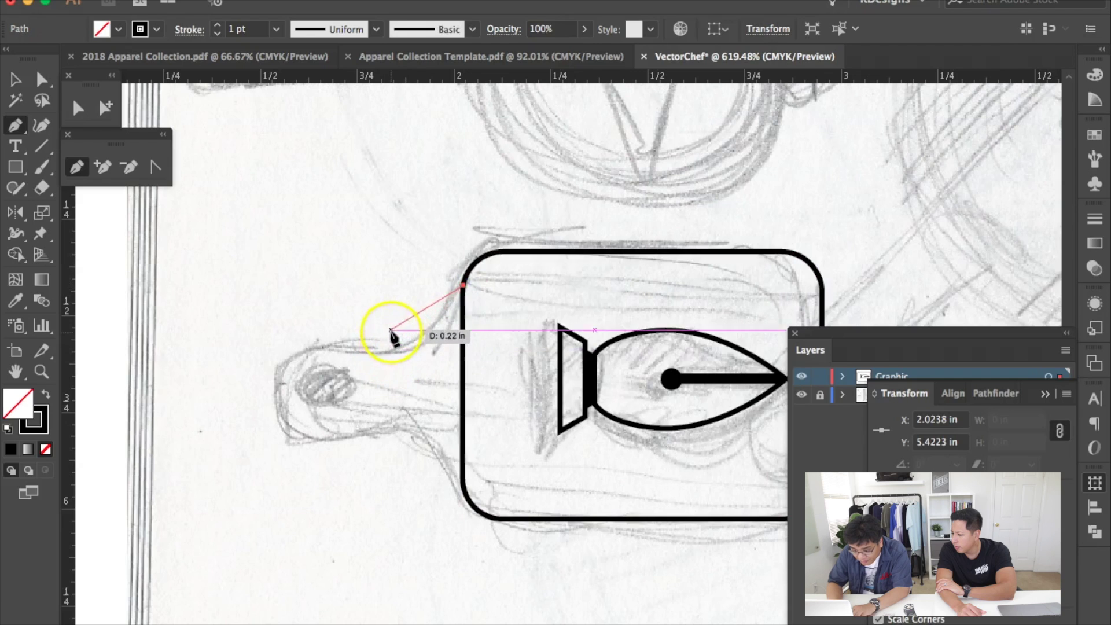
{"action": "left_click_drag", "start_coordinate": [390, 338], "coordinate": [393, 342]}
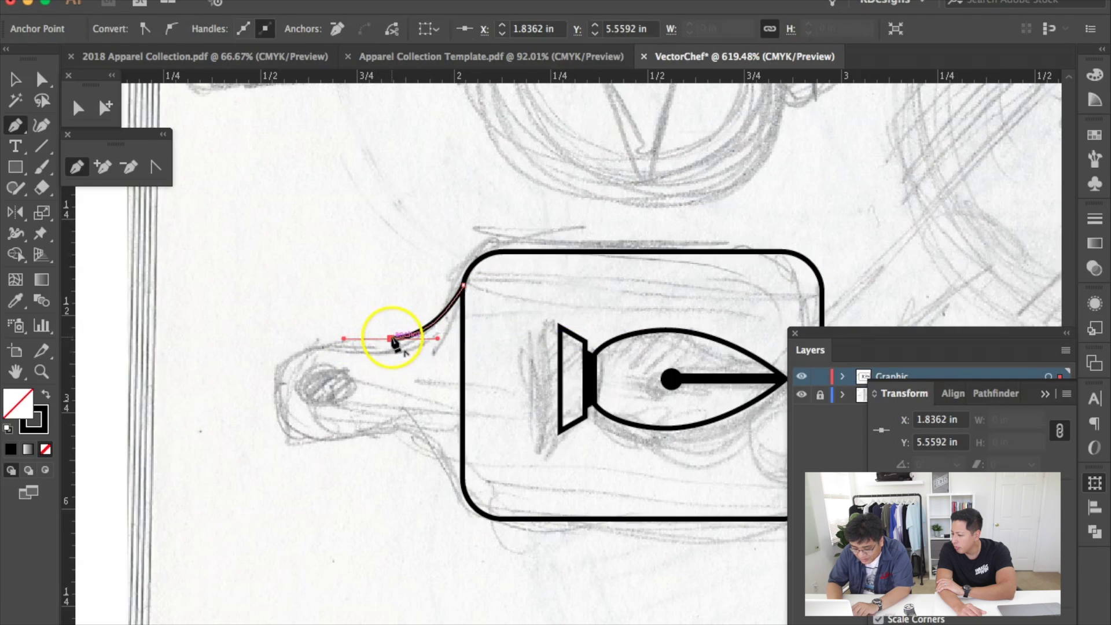
{"action": "left_click", "coordinate": [393, 338]}
Continue the upper handle curve to the handle's outer end at about X 1.54, Y 5.68 in, retract its outgoing handle and deselect the path
{"action": "scroll", "coordinate": [394, 339], "scroll_direction": "left", "scroll_amount": 1}
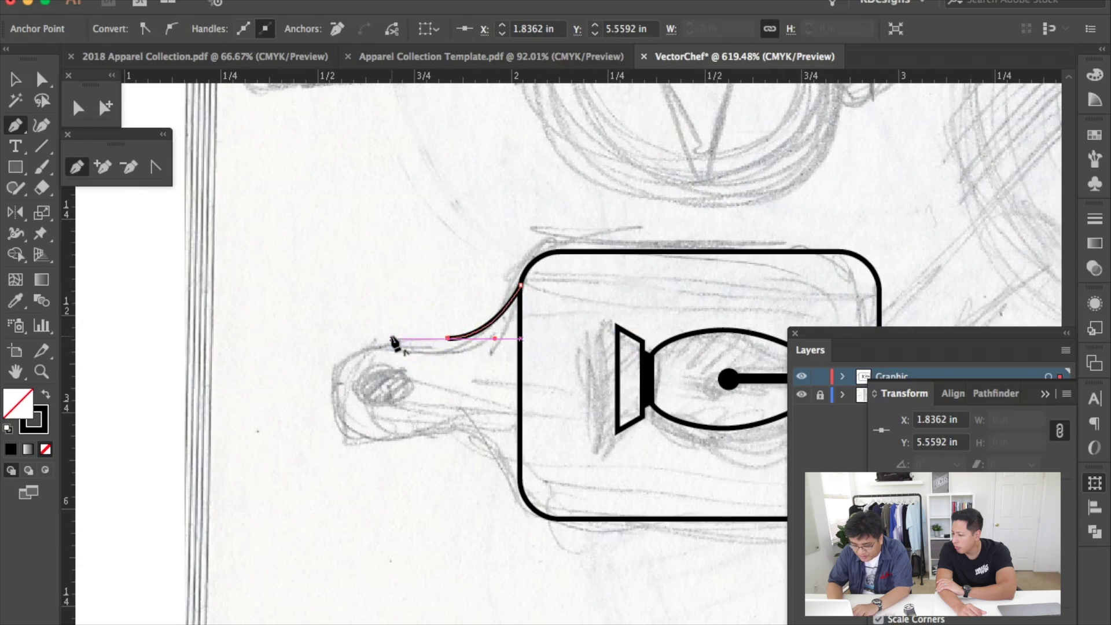
{"action": "left_click", "coordinate": [334, 386]}
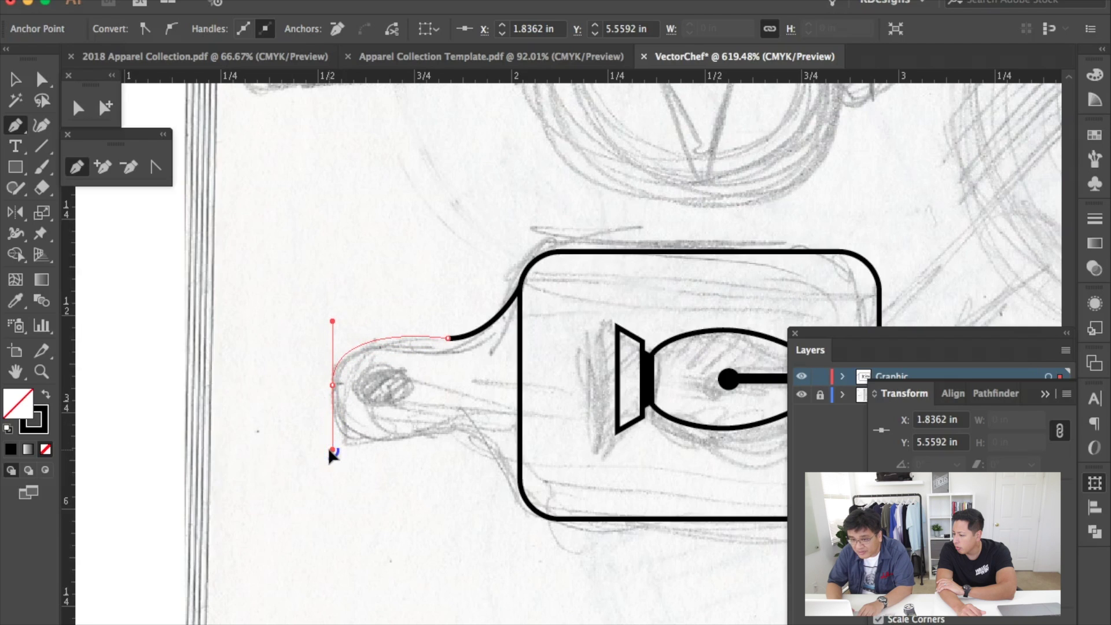
{"action": "left_click_drag", "start_coordinate": [330, 452], "coordinate": [329, 451]}
{"action": "left_click", "coordinate": [333, 384]}
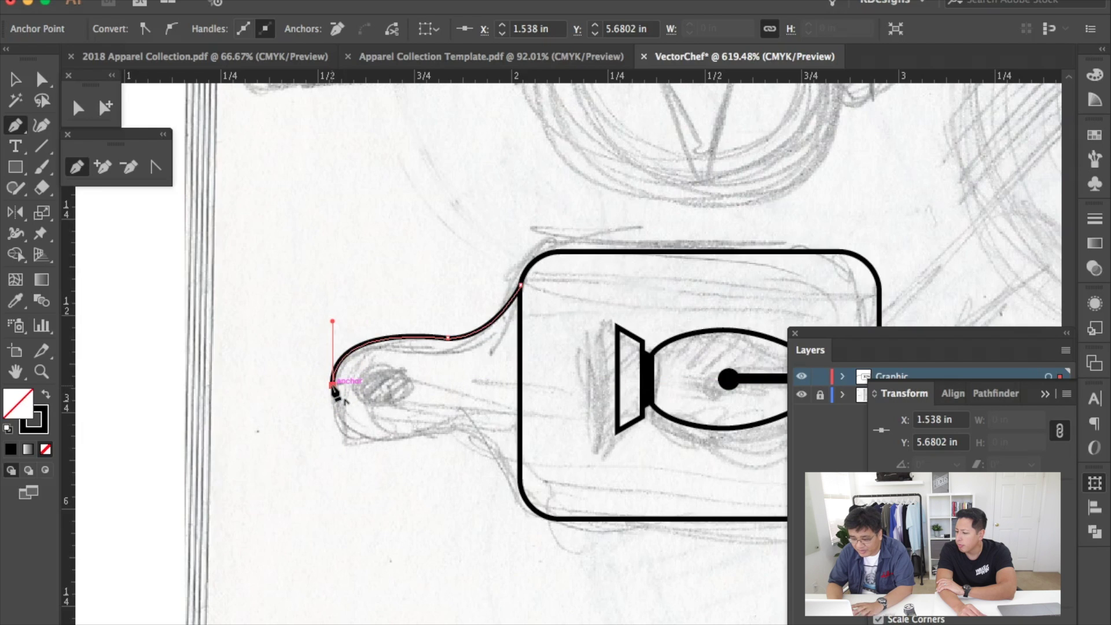
{"action": "left_click_drag", "start_coordinate": [334, 385], "coordinate": [104, 112]}
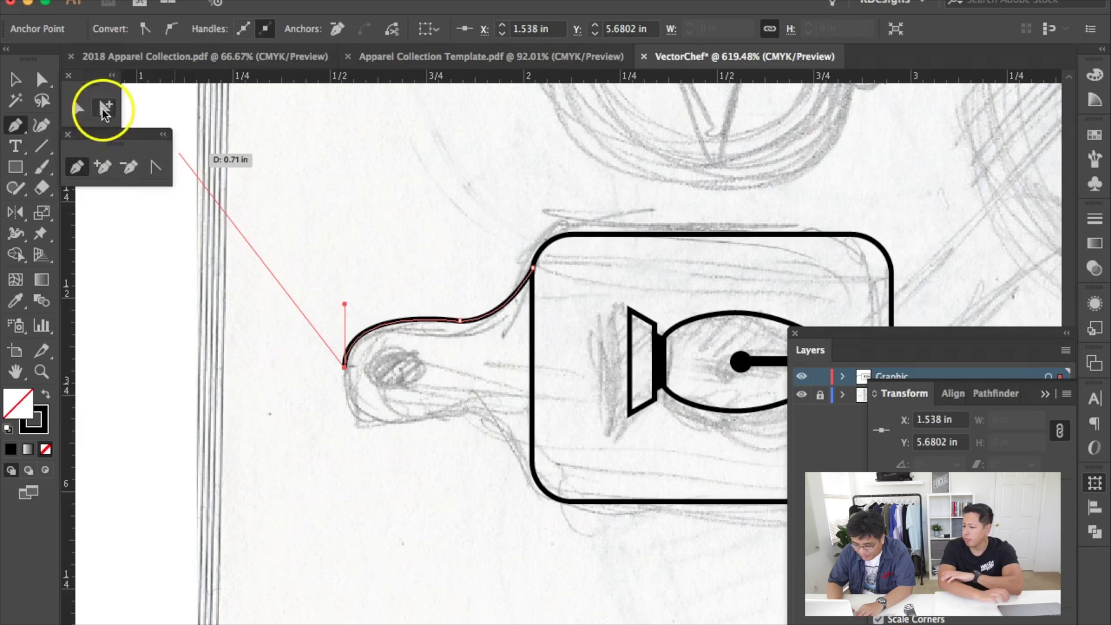
{"action": "left_click", "coordinate": [103, 110]}
{"action": "left_click", "coordinate": [443, 258]}
Select the upper handle curve and reflect a copy of it downward about its outer end anchor to form the lower half
{"action": "left_click_drag", "start_coordinate": [597, 297], "coordinate": [503, 282]}
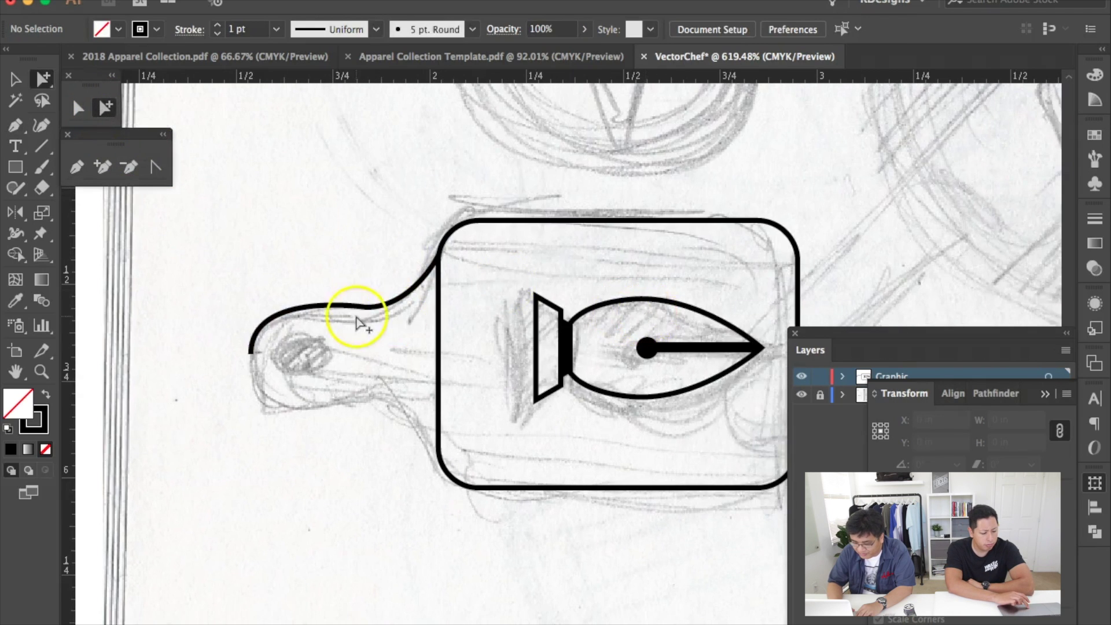
{"action": "scroll", "coordinate": [356, 321], "scroll_direction": "left", "scroll_amount": 3}
{"action": "left_click_drag", "start_coordinate": [423, 272], "coordinate": [469, 360]}
{"action": "scroll", "coordinate": [470, 360], "scroll_direction": "left", "scroll_amount": 2}
{"action": "scroll", "coordinate": [470, 361], "scroll_direction": "up", "scroll_amount": 3}
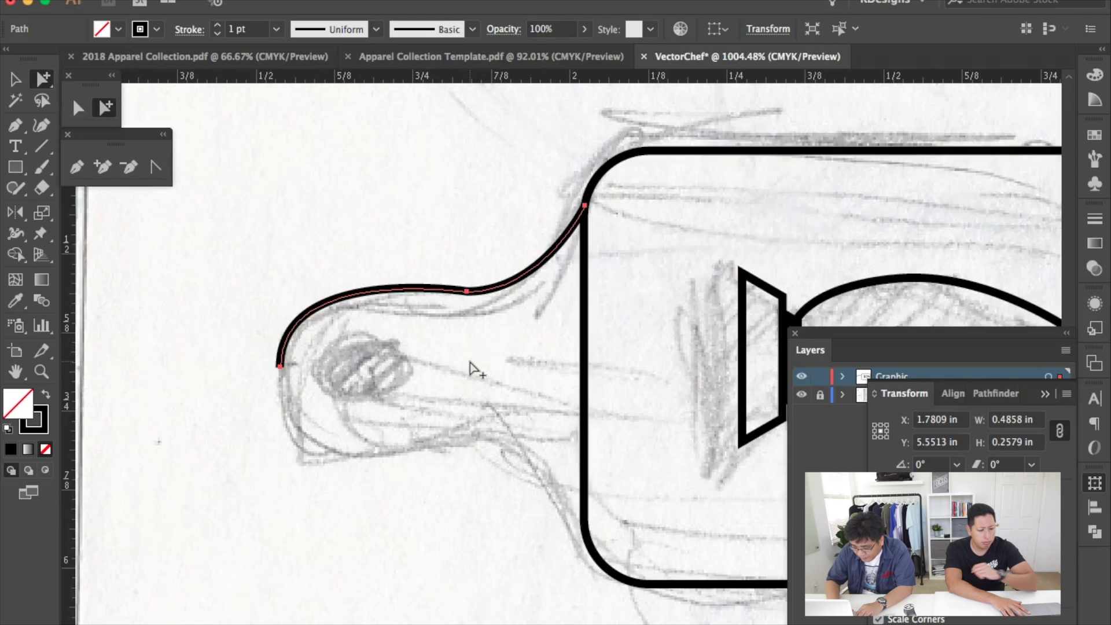
{"action": "key", "text": "o"}
{"action": "left_click", "coordinate": [250, 378]}
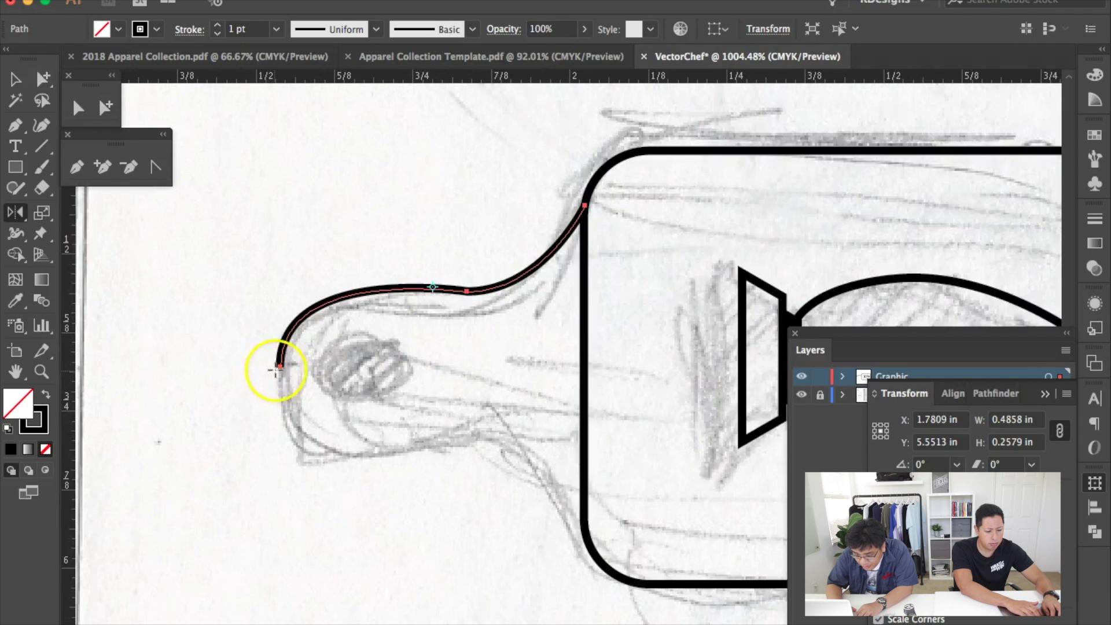
{"action": "left_click", "coordinate": [278, 365]}
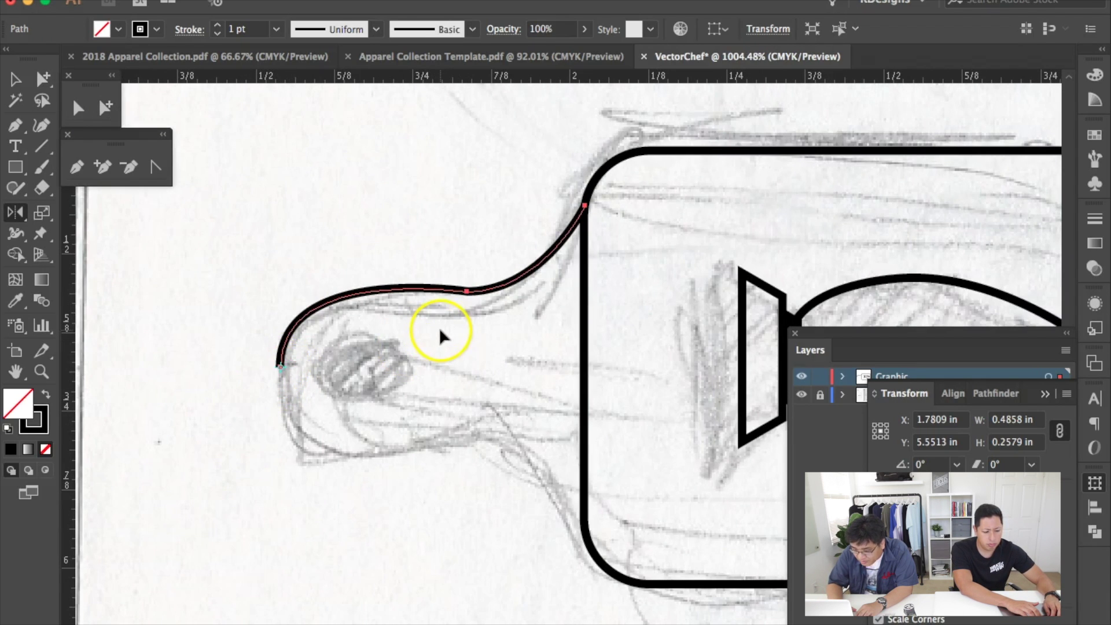
{"action": "left_click_drag", "start_coordinate": [476, 308], "coordinate": [486, 413]}
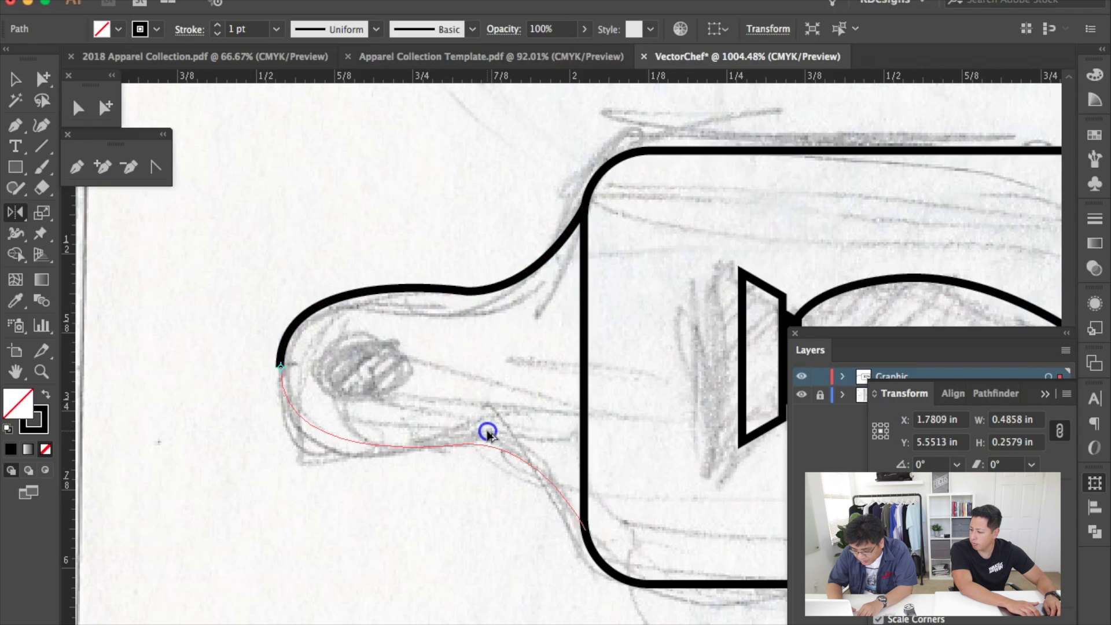
{"action": "left_click_drag", "start_coordinate": [491, 437], "coordinate": [489, 434]}
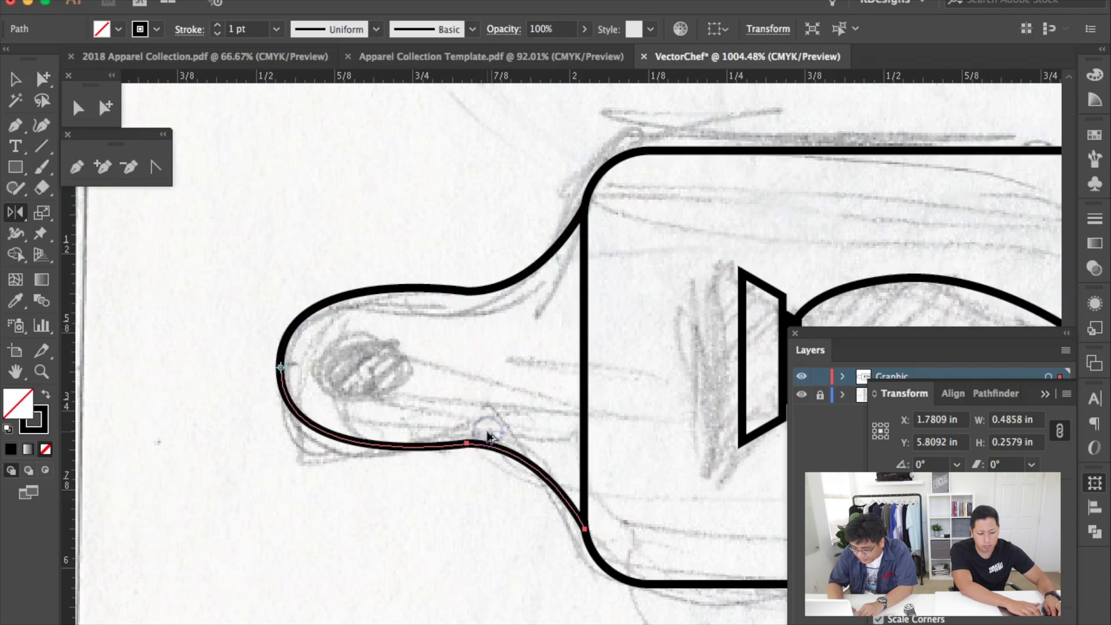
Join the two handle halves at their overlapping anchors on the handle's outer end
{"action": "scroll", "coordinate": [486, 430], "scroll_direction": "down", "scroll_amount": 3}
{"action": "key", "text": "a"}
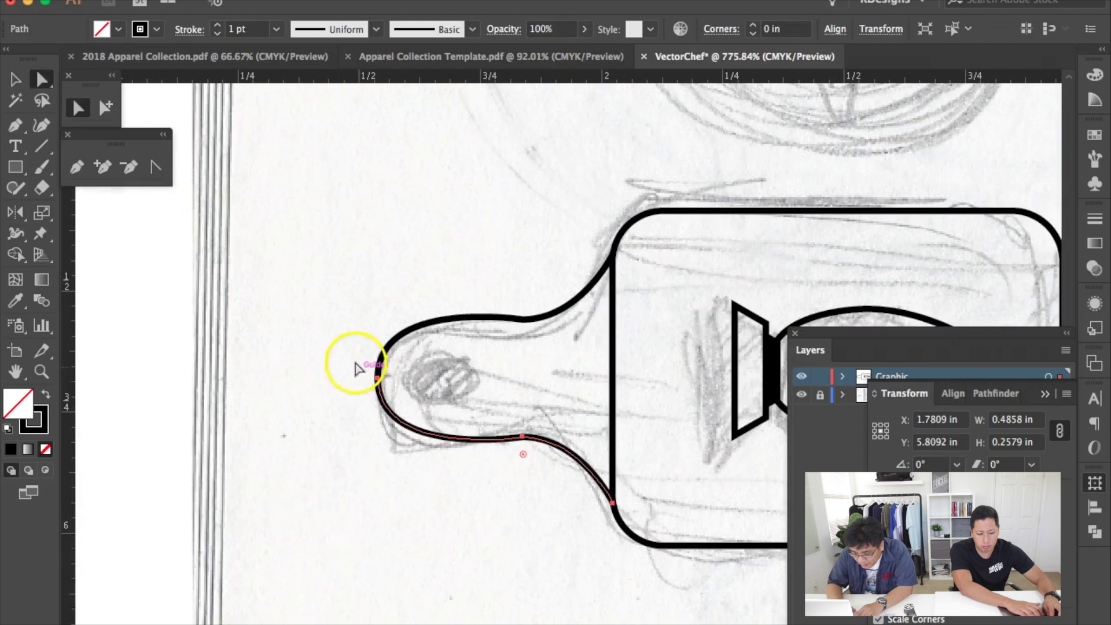
{"action": "left_click_drag", "start_coordinate": [352, 373], "coordinate": [402, 398]}
{"action": "key", "text": "super+j"}
{"action": "scroll", "coordinate": [405, 400], "scroll_direction": "right", "scroll_amount": 2}
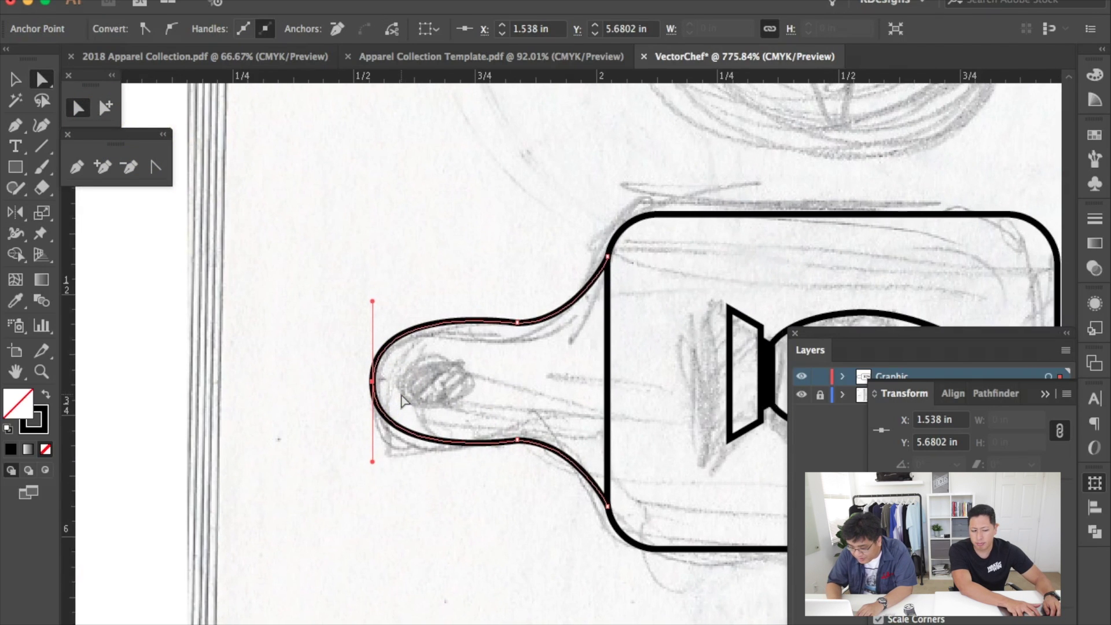
Close the handle path with the Pen tool through a corner point inside the board at about X 2.11, Y 5.68 in, and deselect it
{"action": "left_click", "coordinate": [575, 248]}
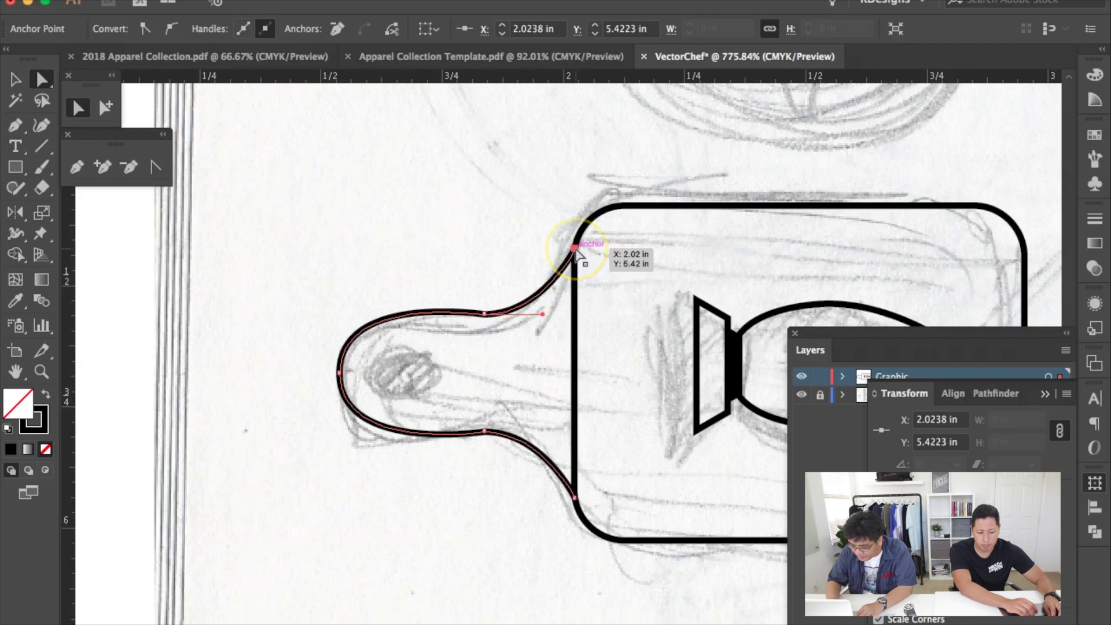
{"action": "key", "text": "p"}
{"action": "scroll", "coordinate": [577, 251], "scroll_direction": "right", "scroll_amount": 3}
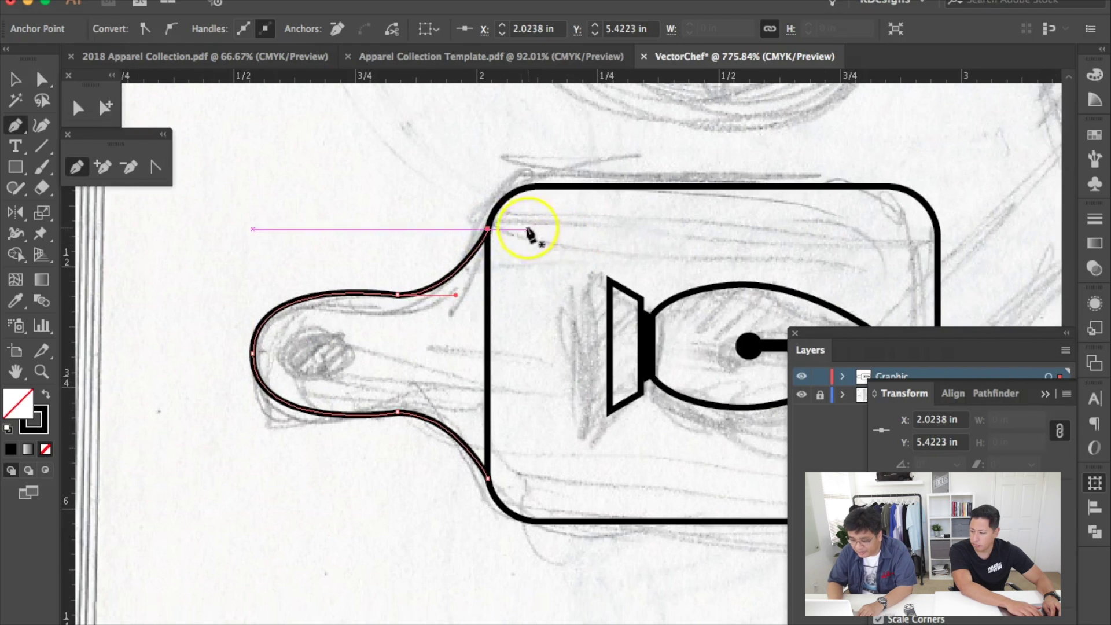
{"action": "left_click_drag", "start_coordinate": [490, 229], "coordinate": [536, 354]}
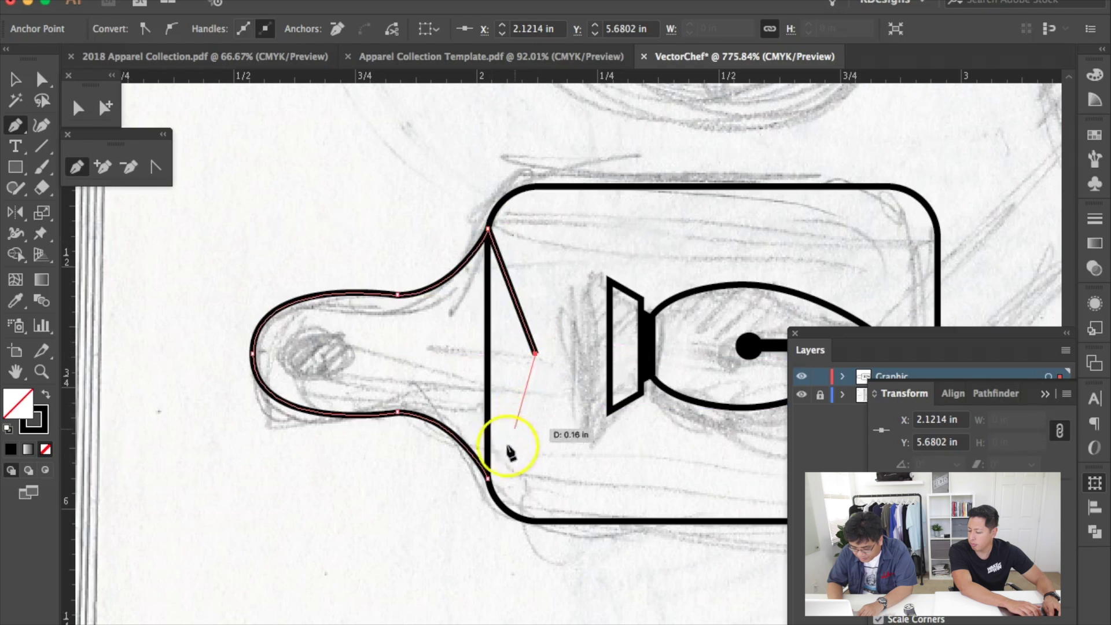
{"action": "left_click", "coordinate": [490, 480]}
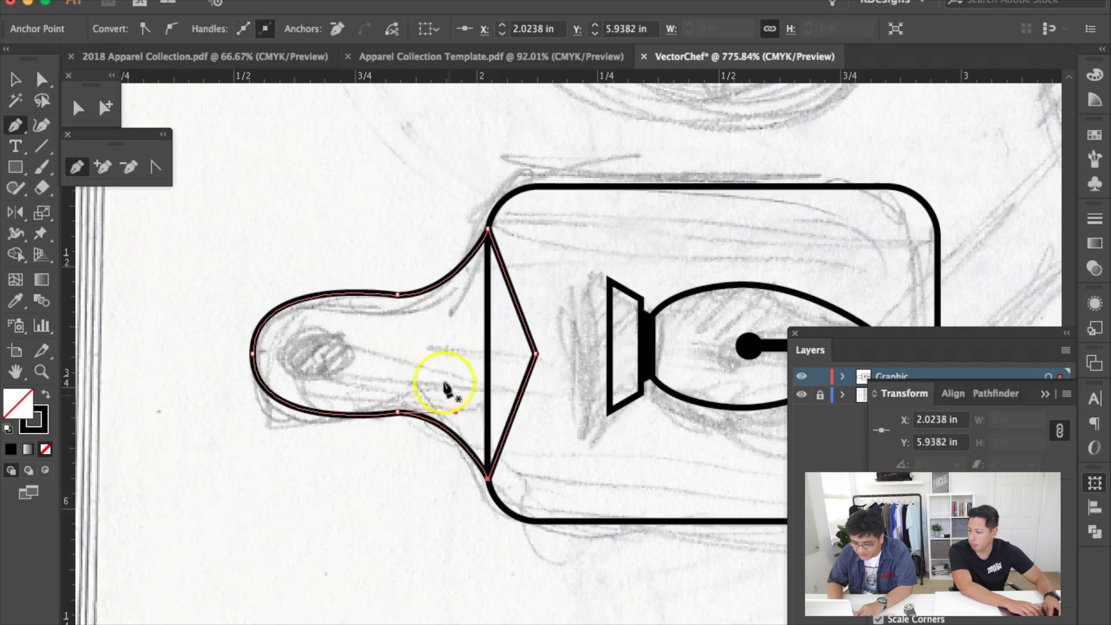
{"action": "left_click", "coordinate": [379, 239], "text": "super"}
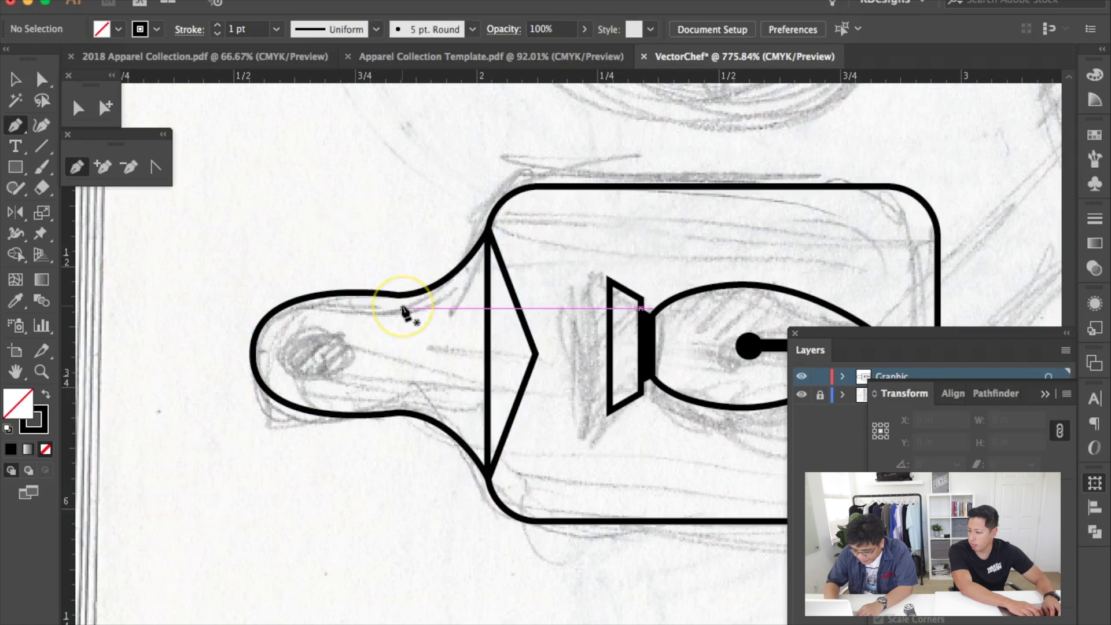
Draw a black-filled ellipse about 0.15 by 0.09 in over the sketched hole near the handle's outer end, and deselect it
{"action": "key", "text": "l"}
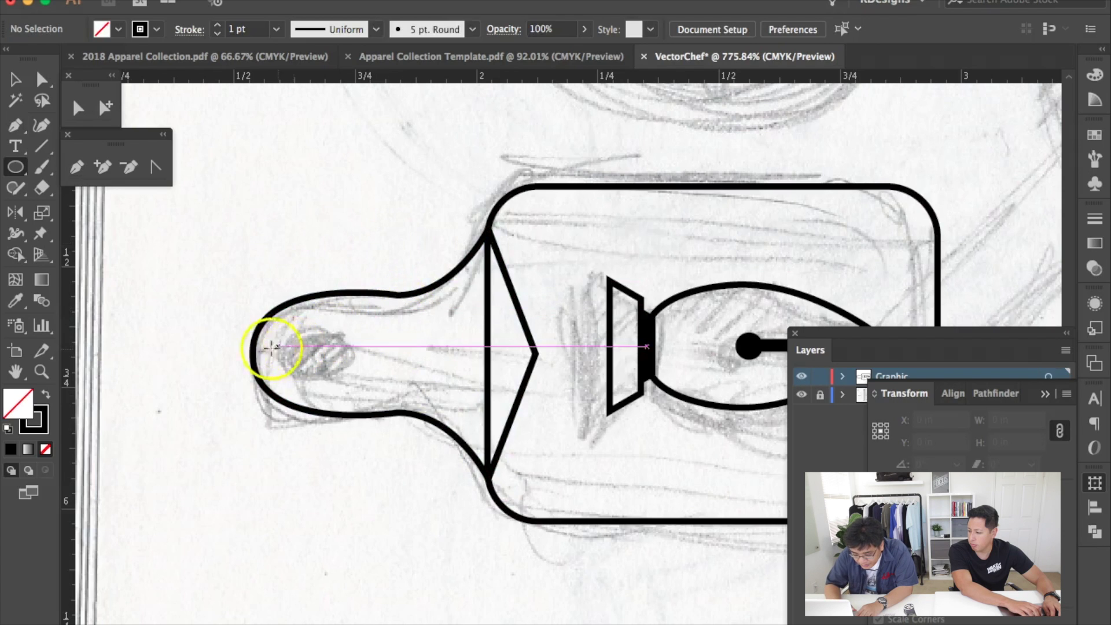
{"action": "mouse_move", "coordinate": [312, 363]}
{"action": "left_mouse_down"}
{"action": "mouse_move", "coordinate": [343, 342]}
{"action": "mouse_move", "coordinate": [359, 376]}
{"action": "left_mouse_up"}
{"action": "left_click", "coordinate": [157, 168]}
{"action": "left_click_drag", "start_coordinate": [425, 416], "coordinate": [411, 409]}
{"action": "left_click_drag", "start_coordinate": [44, 422], "coordinate": [20, 402]}
{"action": "left_click", "coordinate": [106, 108]}
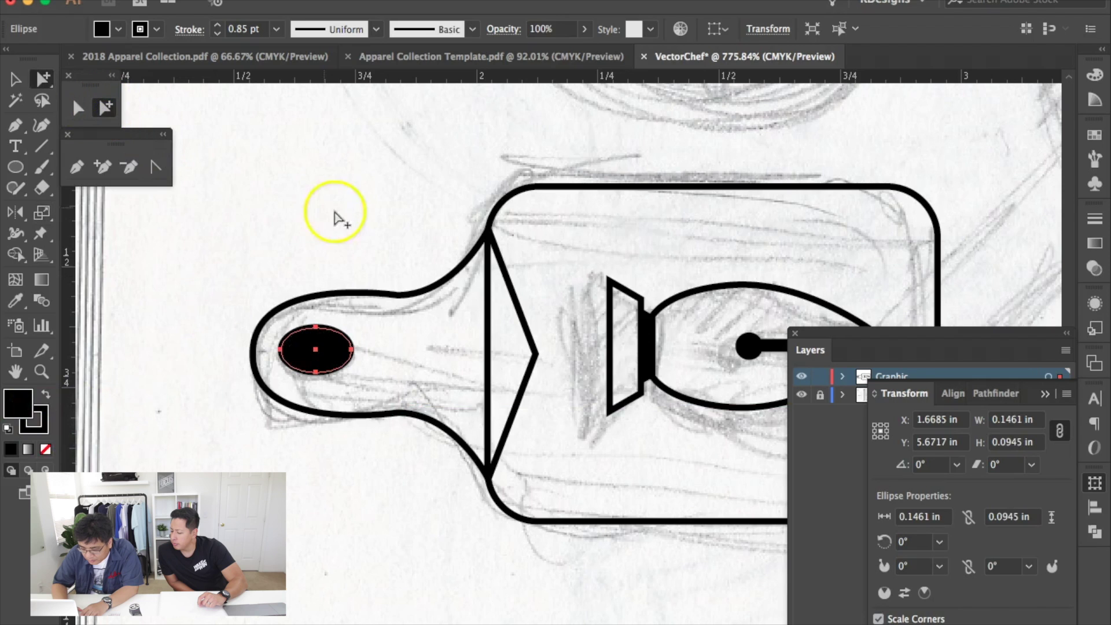
{"action": "left_click", "coordinate": [339, 214]}
Select the rounded rectangle and the handle path together and unite them into one cutting board outline with Pathfinder
{"action": "scroll", "coordinate": [479, 354], "scroll_direction": "right", "scroll_amount": 1}
{"action": "left_click", "coordinate": [474, 354]}
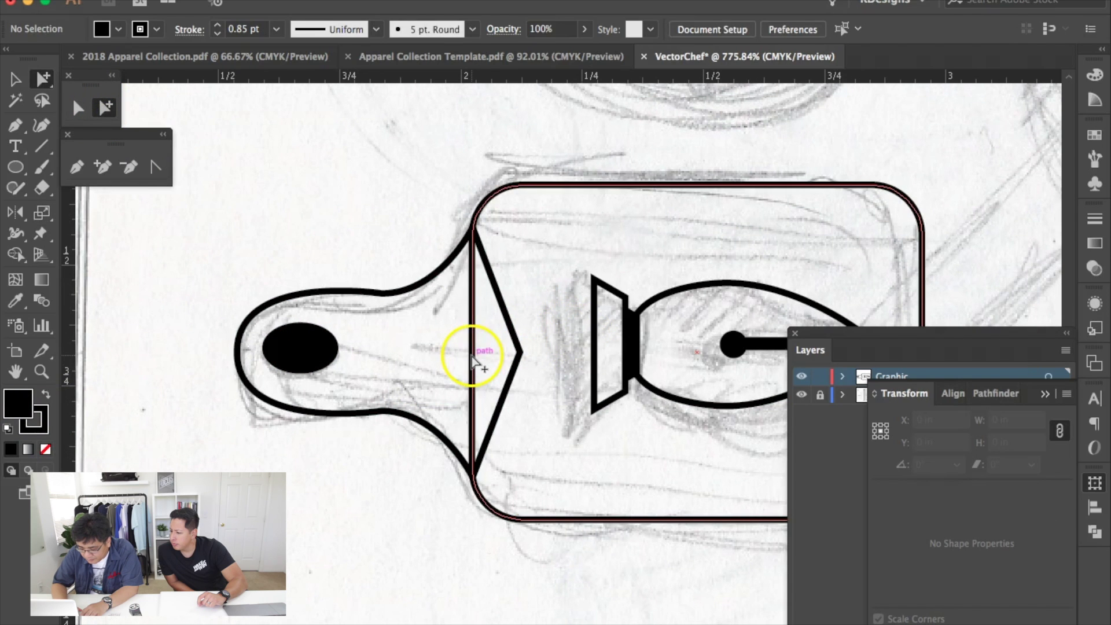
{"action": "left_click", "coordinate": [432, 277], "text": "shift"}
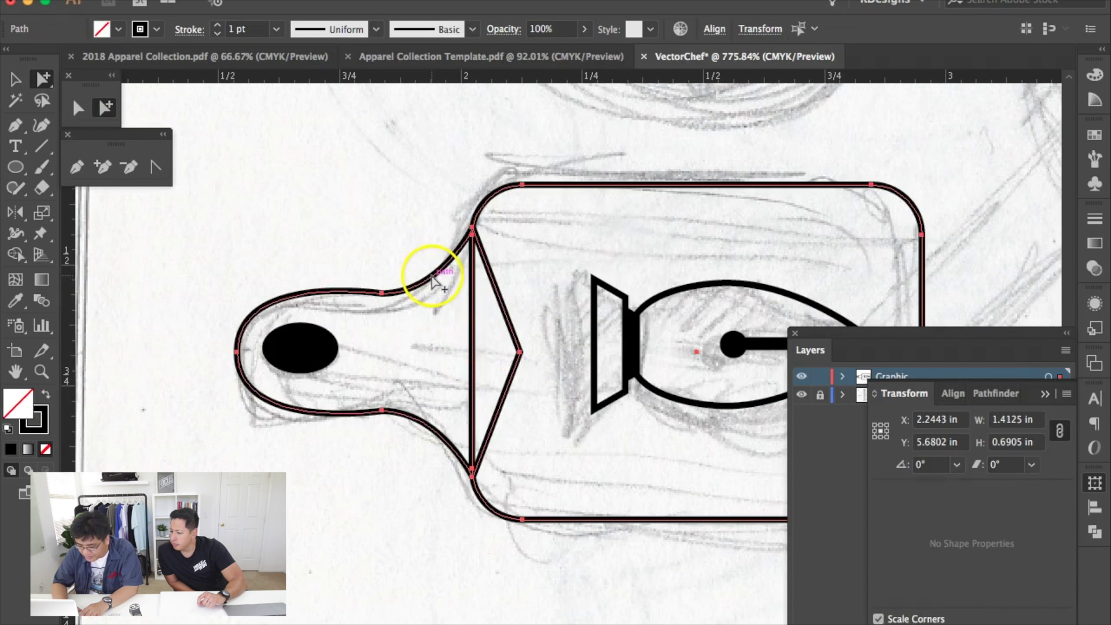
{"action": "scroll", "coordinate": [580, 283], "scroll_direction": "right", "scroll_amount": 2}
{"action": "scroll", "coordinate": [581, 284], "scroll_direction": "down", "scroll_amount": 3}
{"action": "left_click", "coordinate": [585, 288], "text": "alt+super"}
{"action": "left_click", "coordinate": [914, 421]}
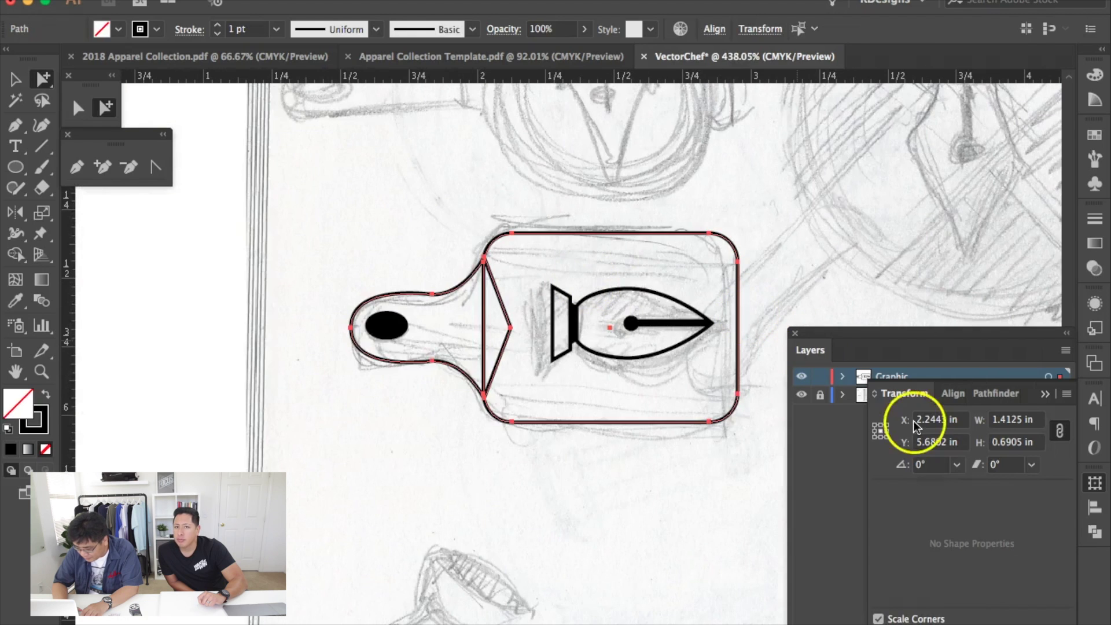
{"action": "left_click", "coordinate": [1099, 526]}
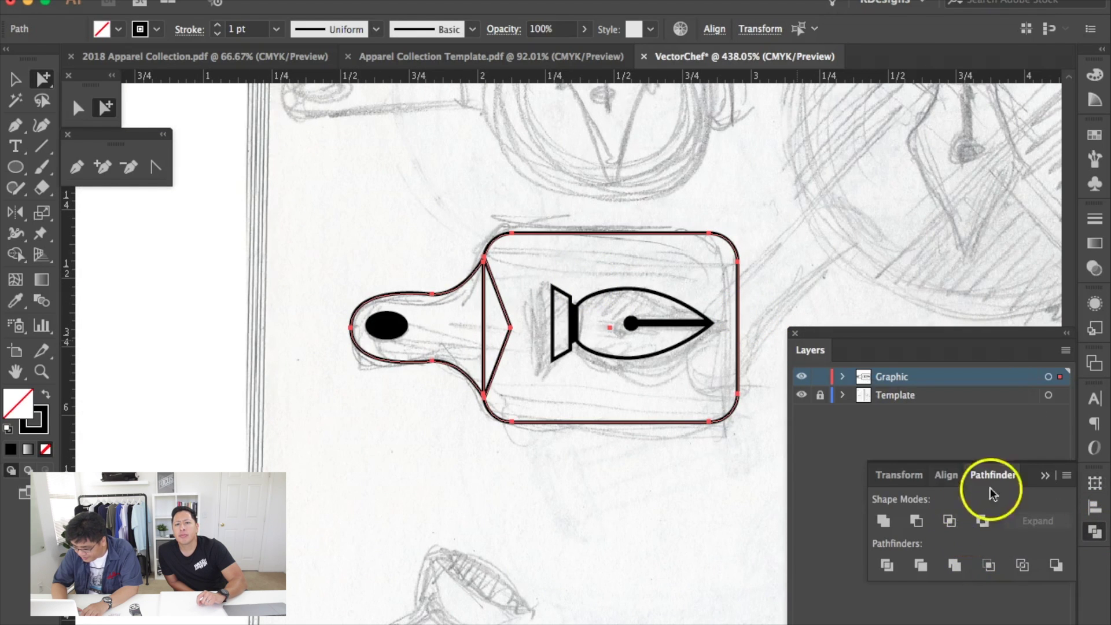
{"action": "left_click", "coordinate": [945, 475]}
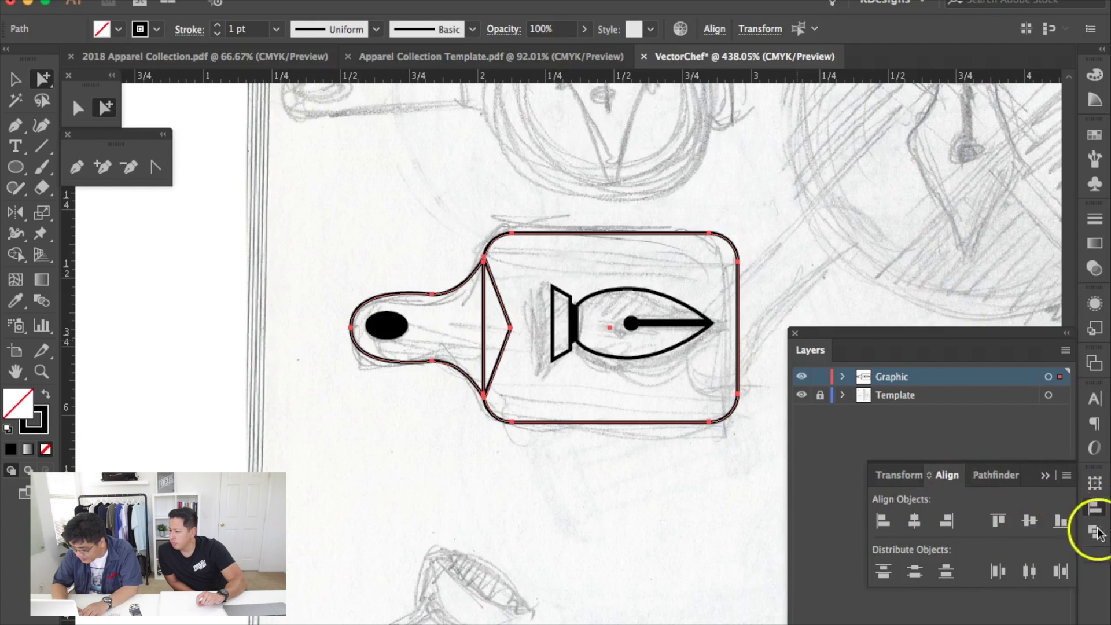
{"action": "left_click", "coordinate": [972, 477]}
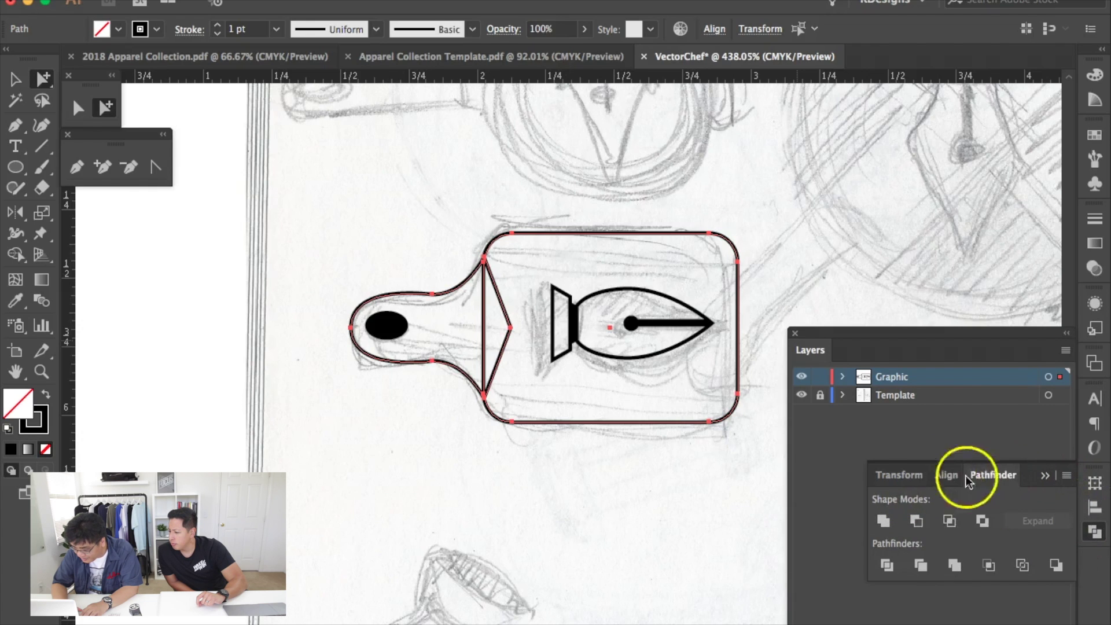
{"action": "left_click", "coordinate": [883, 521]}
Inspect the merged board outline and undo the unite, restoring the separate body and handle
{"action": "left_click", "coordinate": [569, 421]}
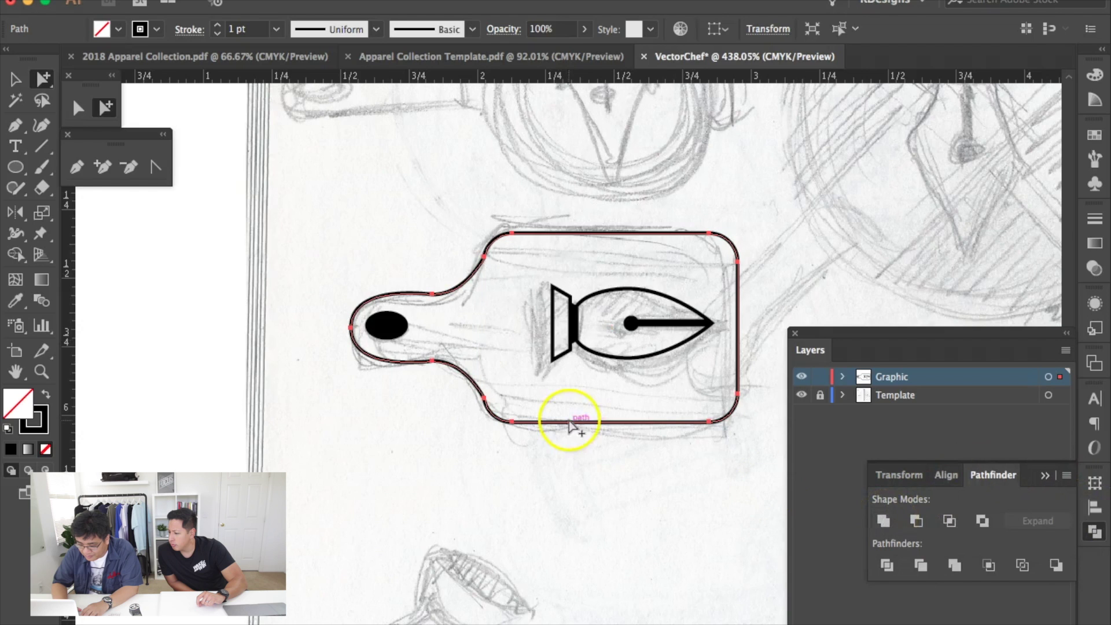
{"action": "scroll", "coordinate": [573, 427], "scroll_direction": "up", "scroll_amount": 3}
{"action": "scroll", "coordinate": [572, 427], "scroll_direction": "right", "scroll_amount": 3}
{"action": "scroll", "coordinate": [573, 427], "scroll_direction": "up", "scroll_amount": 2}
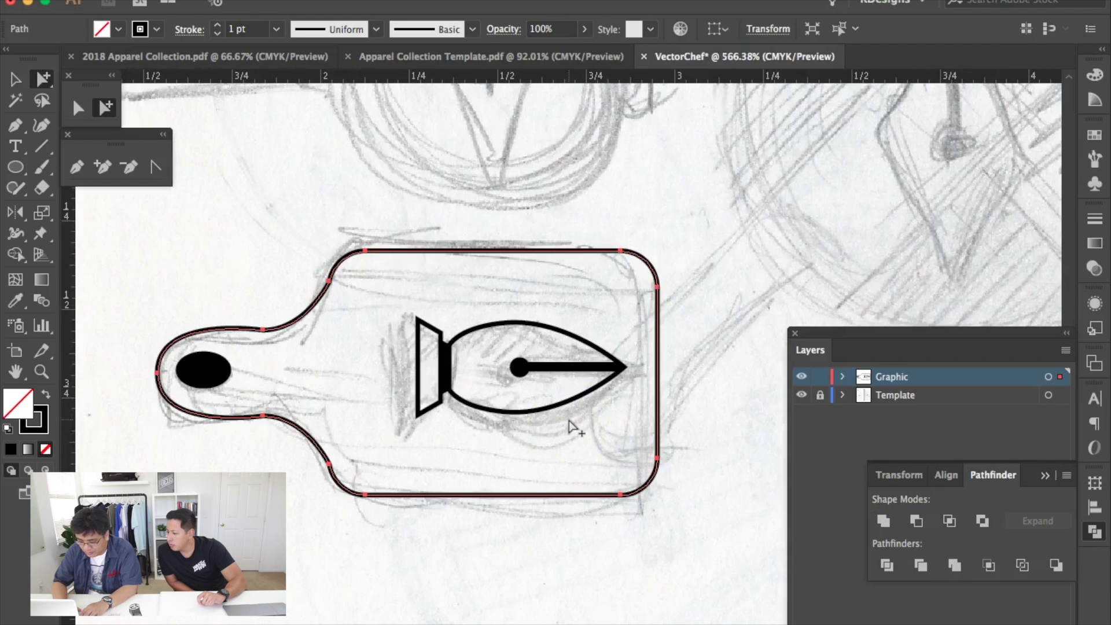
{"action": "scroll", "coordinate": [573, 427], "scroll_direction": "down", "scroll_amount": 2}
{"action": "scroll", "coordinate": [573, 427], "scroll_direction": "left", "scroll_amount": 3}
{"action": "key", "text": "super+z"}
{"action": "left_click", "coordinate": [513, 397]}
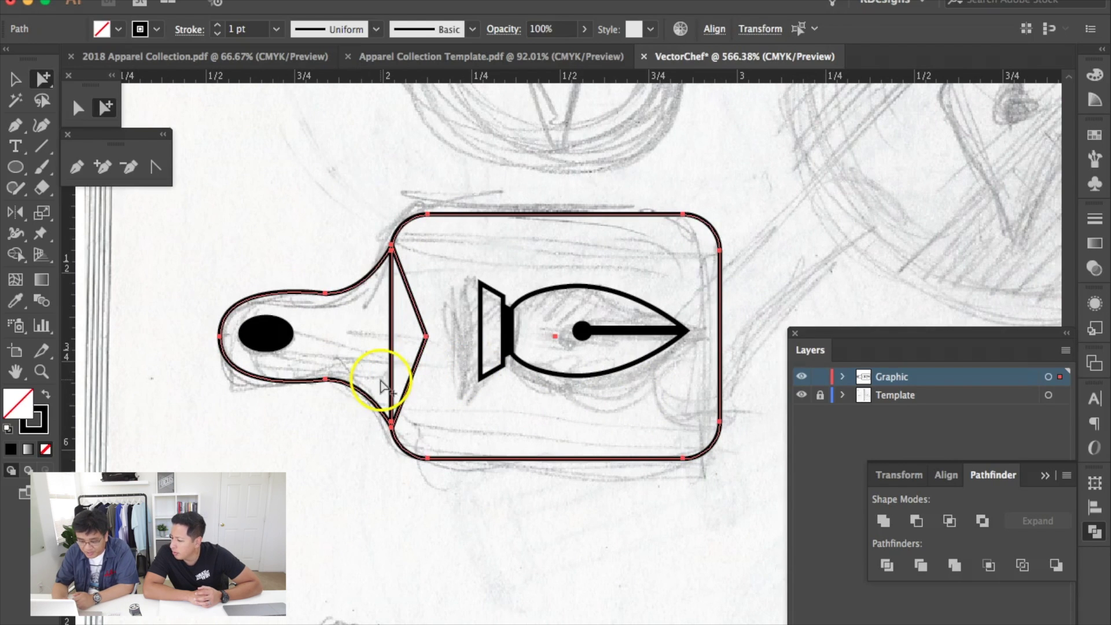
Select the handle path and the rounded rectangle again, unite them into a single board outline, and deselect it
{"action": "left_click", "coordinate": [342, 219]}
{"action": "left_click", "coordinate": [330, 255]}
{"action": "left_click_drag", "start_coordinate": [350, 318], "coordinate": [351, 317]}
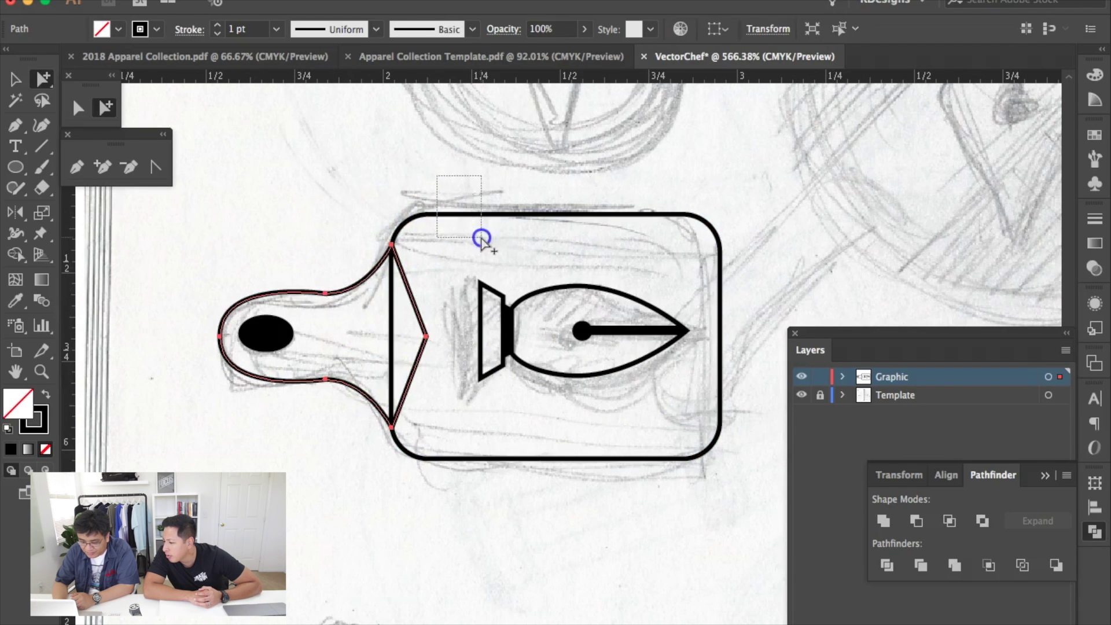
{"action": "left_click_drag", "start_coordinate": [481, 237], "coordinate": [481, 237]}
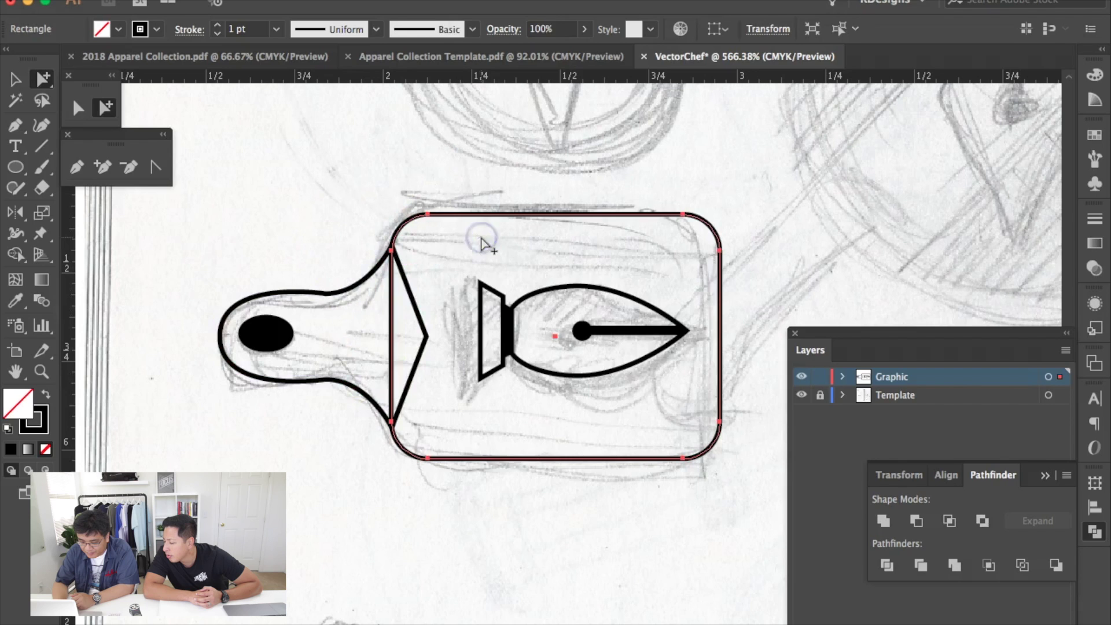
{"action": "left_click", "coordinate": [357, 292], "text": "shift"}
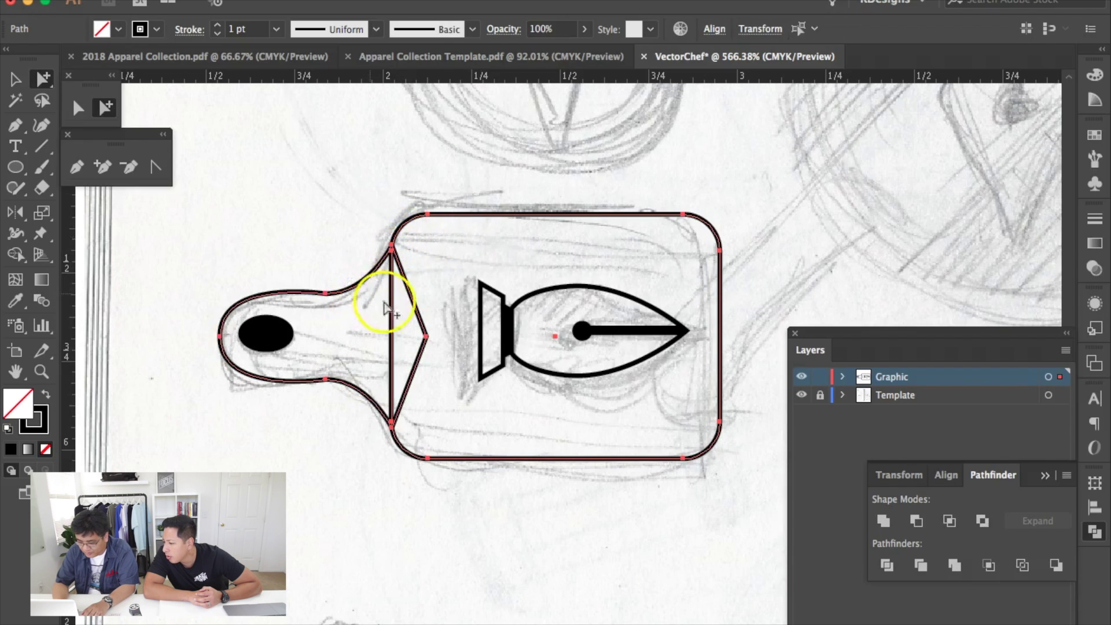
{"action": "left_click", "coordinate": [884, 521]}
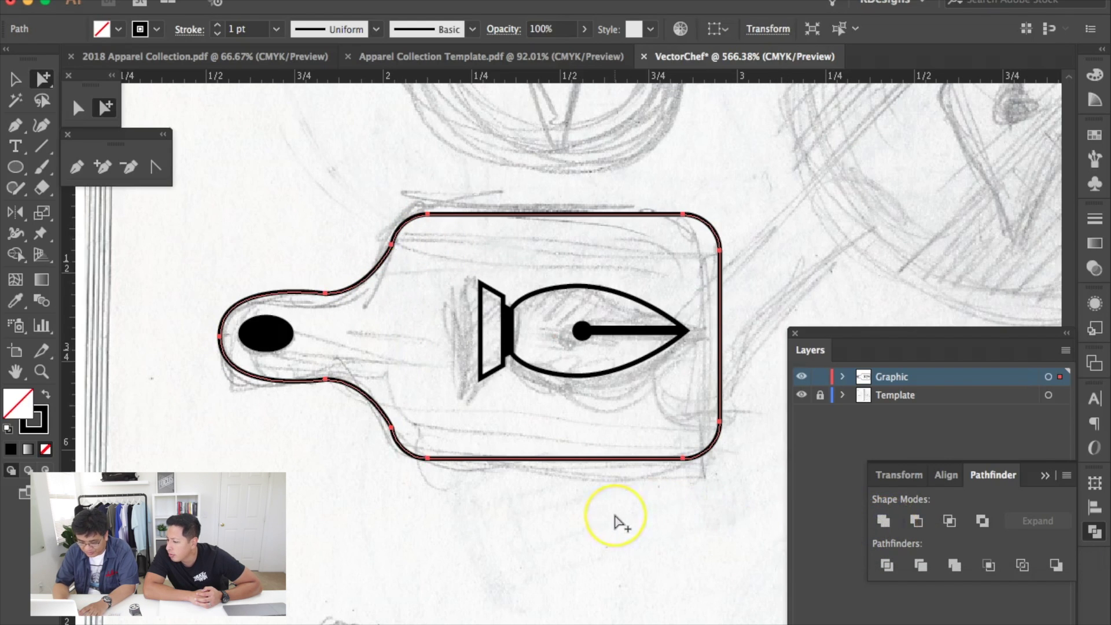
{"action": "scroll", "coordinate": [620, 517], "scroll_direction": "right", "scroll_amount": 3}
{"action": "scroll", "coordinate": [616, 520], "scroll_direction": "down", "scroll_amount": 3}
{"action": "left_click", "coordinate": [595, 540]}
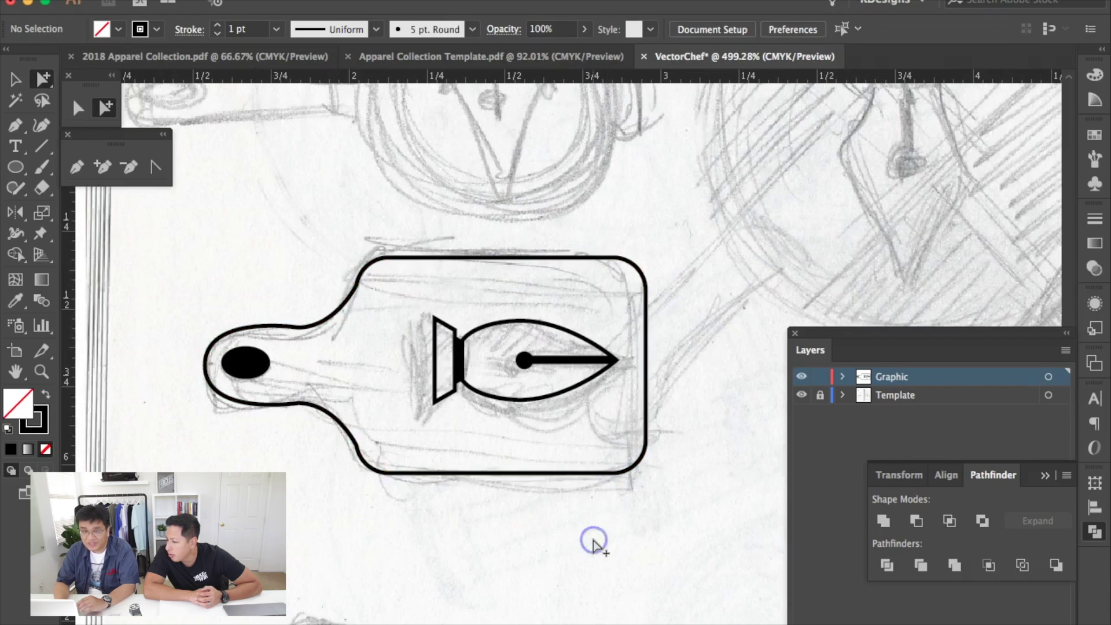
{"action": "scroll", "coordinate": [595, 546], "scroll_direction": "down", "scroll_amount": 2}
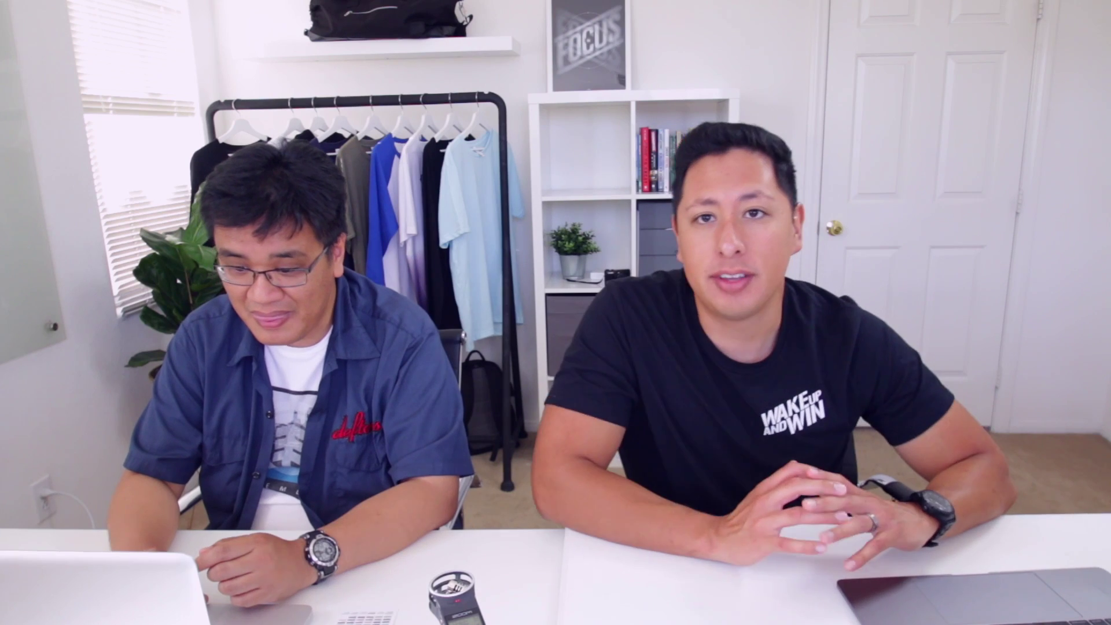